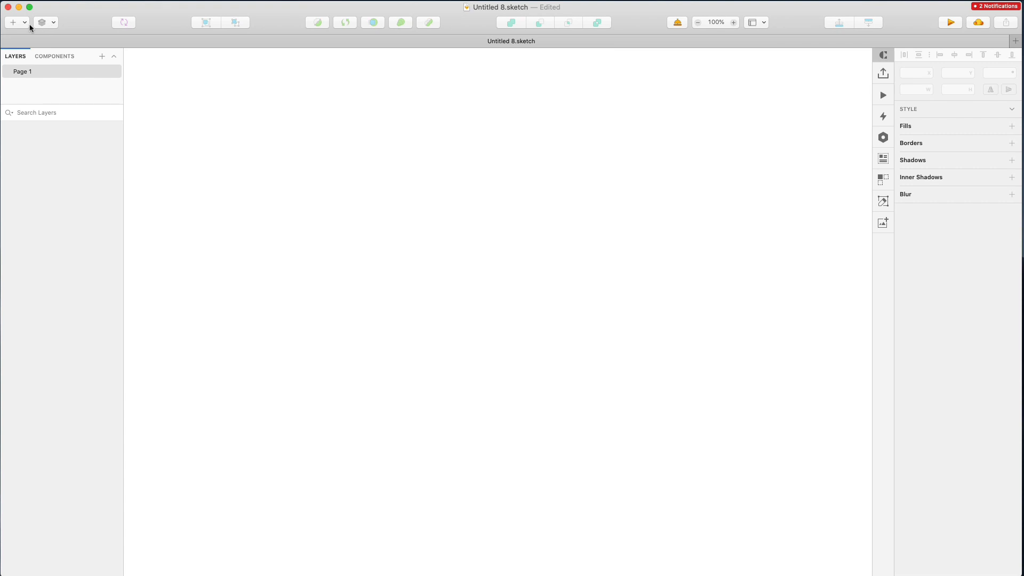
Insert a 414 × 896 iPhone 11 artboard from the Apple Devices presets
{"action": "left_click", "coordinate": [24, 23]}
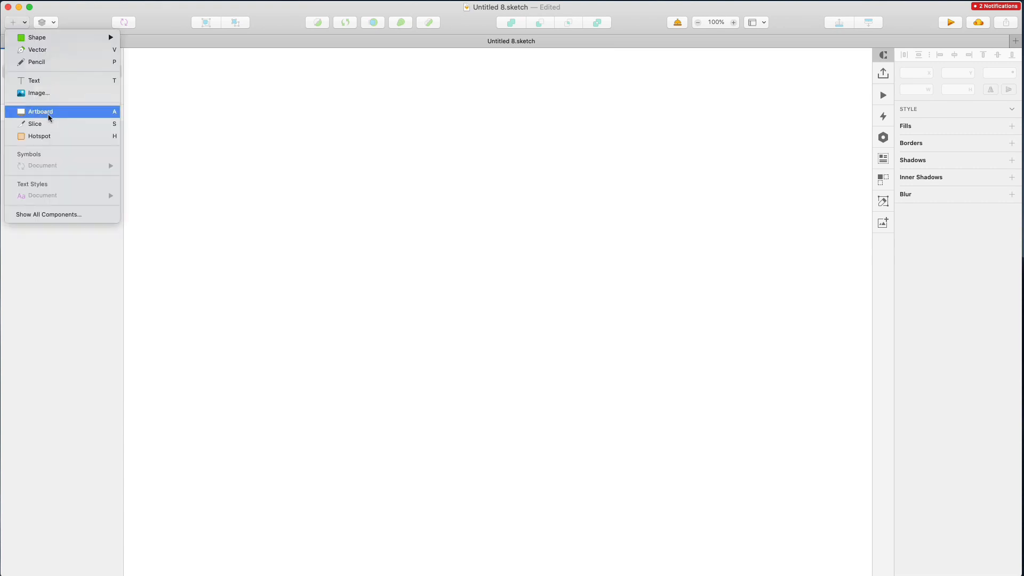
{"action": "left_click", "coordinate": [49, 117]}
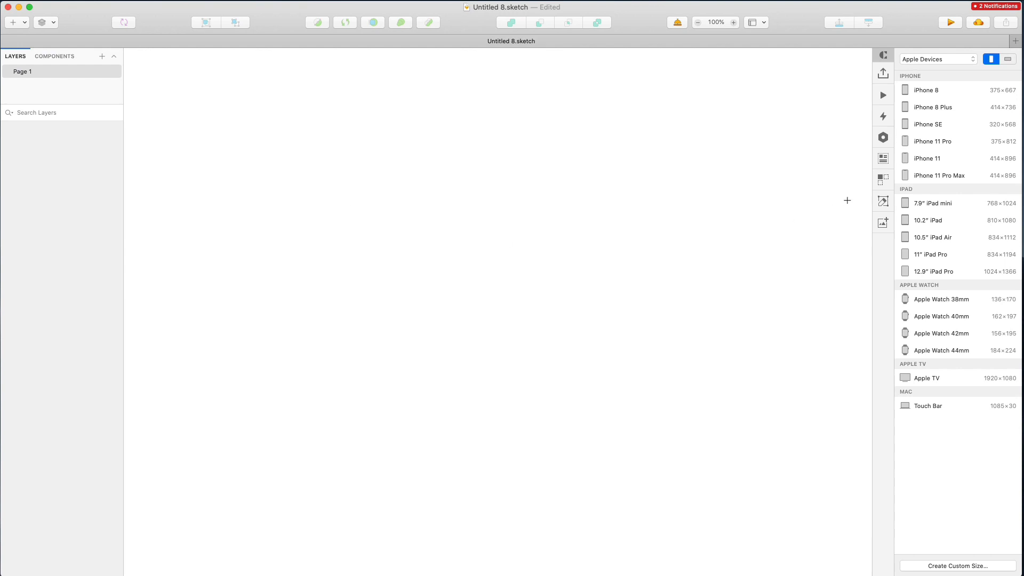
{"action": "left_click", "coordinate": [926, 158]}
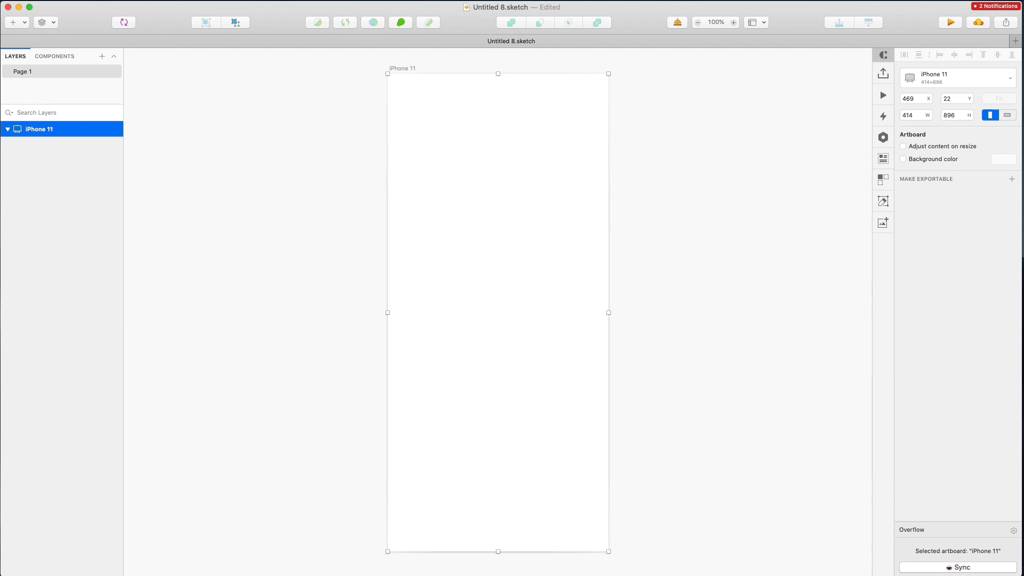
{"action": "left_click_drag", "start_coordinate": [194, 338], "coordinate": [101, 432]}
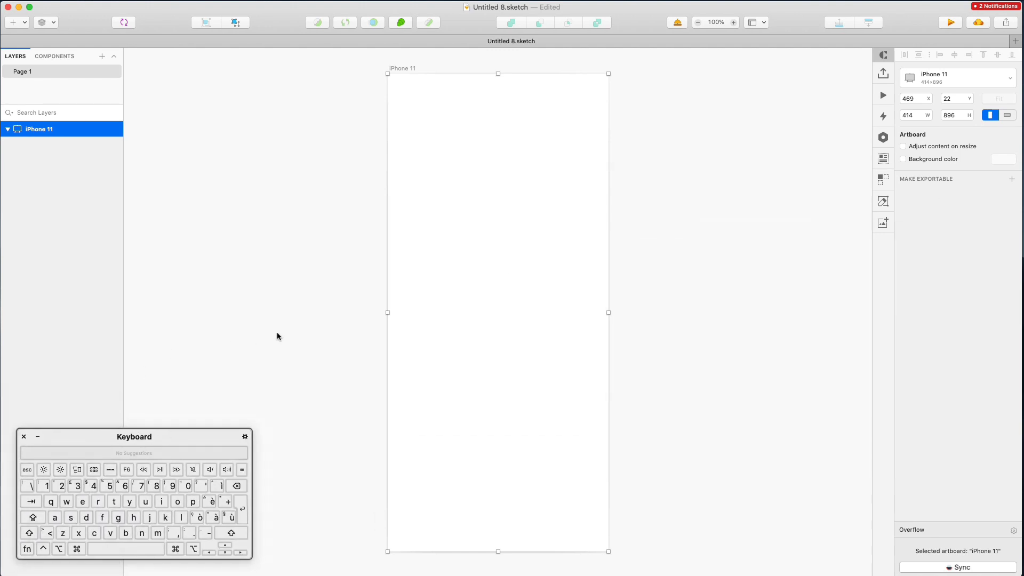
{"action": "left_click", "coordinate": [328, 225]}
{"action": "scroll", "coordinate": [405, 138], "scroll_direction": "up", "scroll_amount": 2}
{"action": "scroll", "coordinate": [403, 80], "scroll_direction": "down", "scroll_amount": 3}
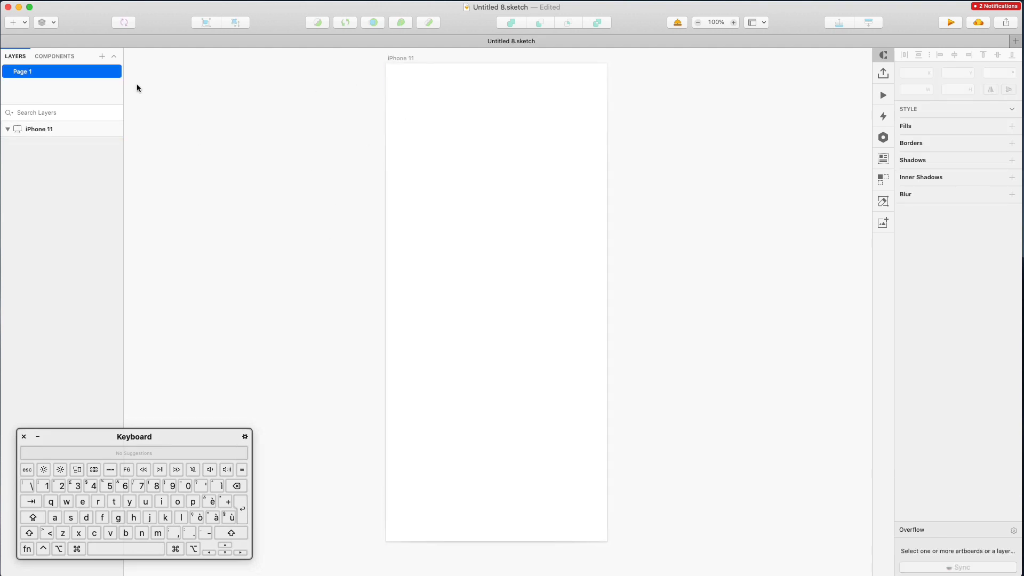
{"action": "scroll", "coordinate": [138, 87], "scroll_direction": "right", "scroll_amount": 3}
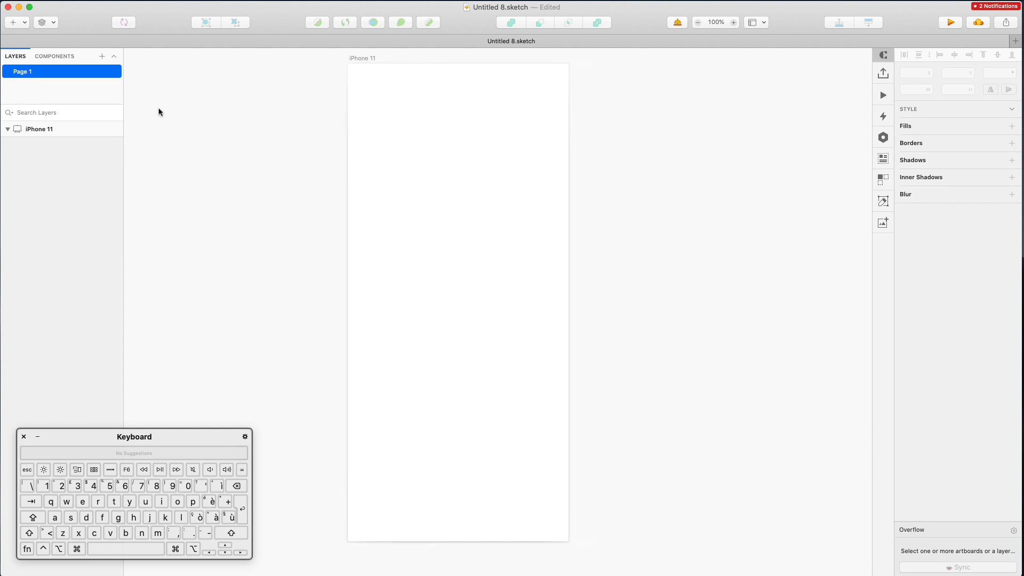
{"action": "key", "text": "t"}
Add a text layer reading 'Today' near the top of the artboard
{"action": "left_click", "coordinate": [372, 110]}
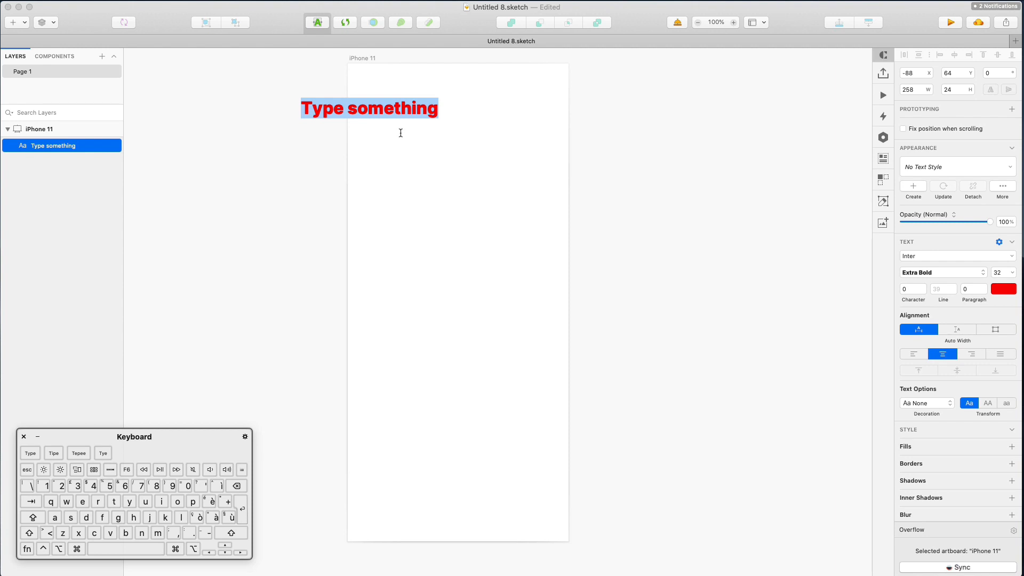
{"action": "key", "text": "shift"}
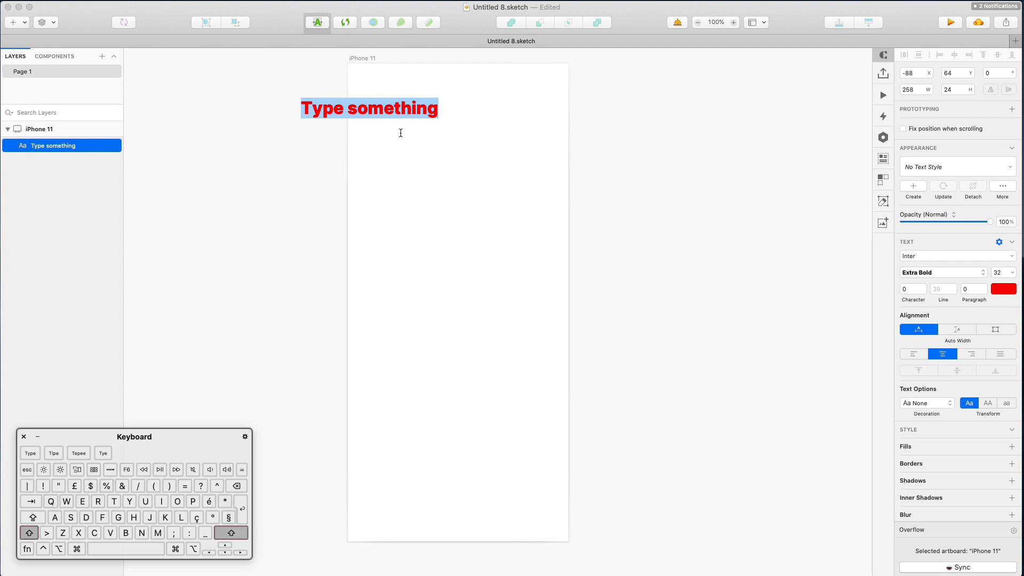
{"action": "type", "text": "Today"}
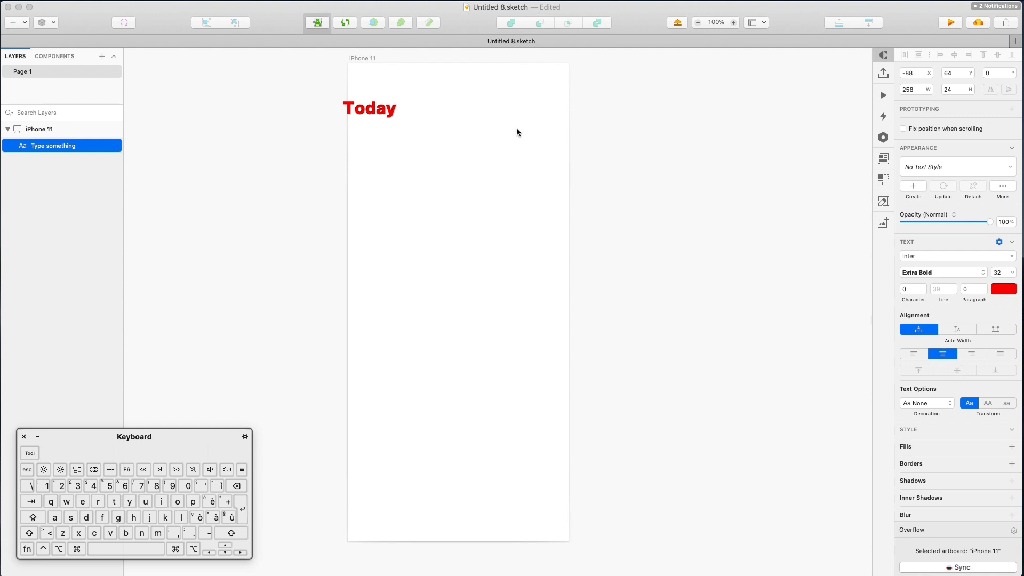
{"action": "left_click", "coordinate": [339, 105]}
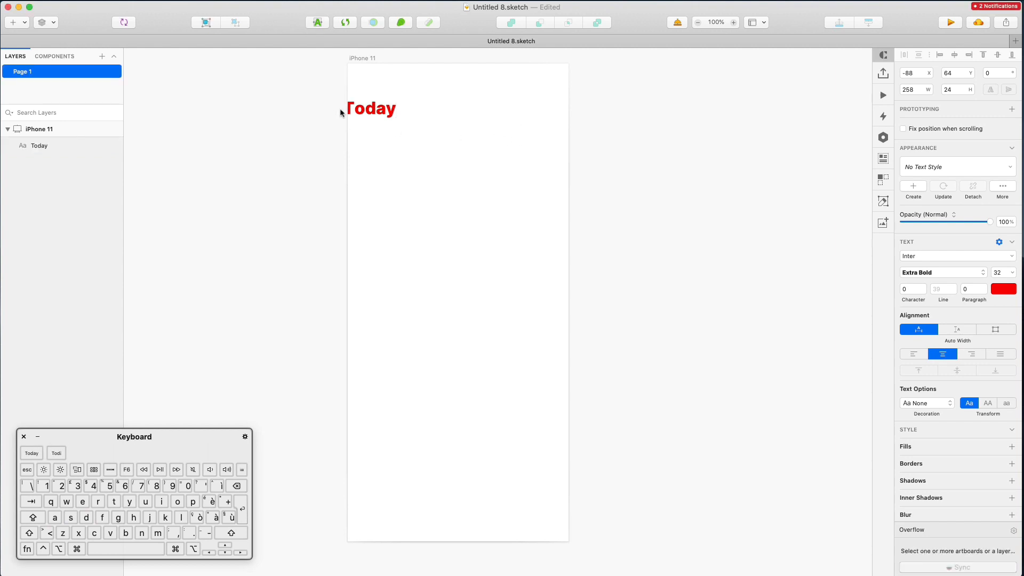
Change the Today text's font to Lato
{"action": "left_click", "coordinate": [401, 112]}
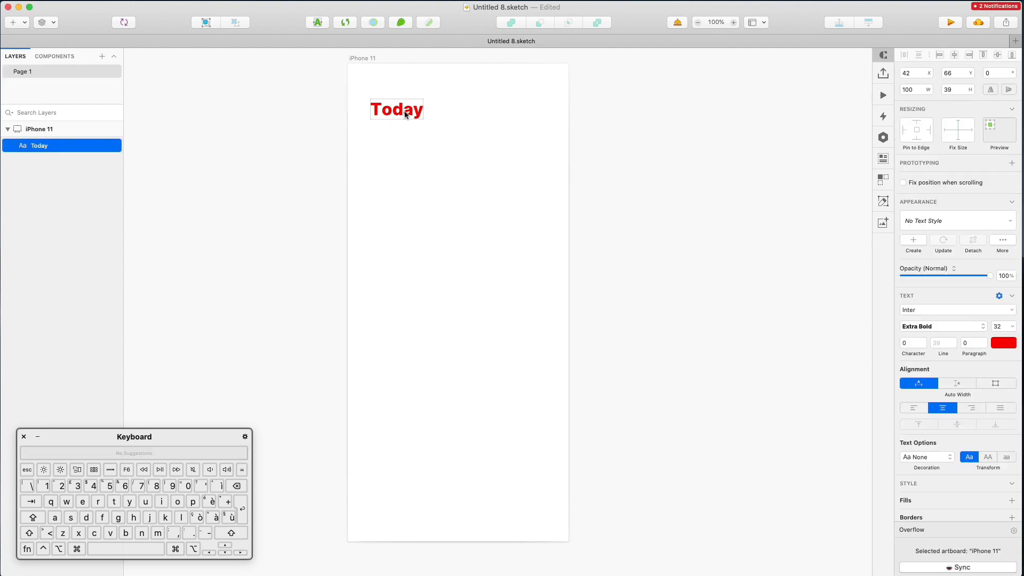
{"action": "left_click", "coordinate": [935, 315]}
{"action": "type", "text": "lato"}
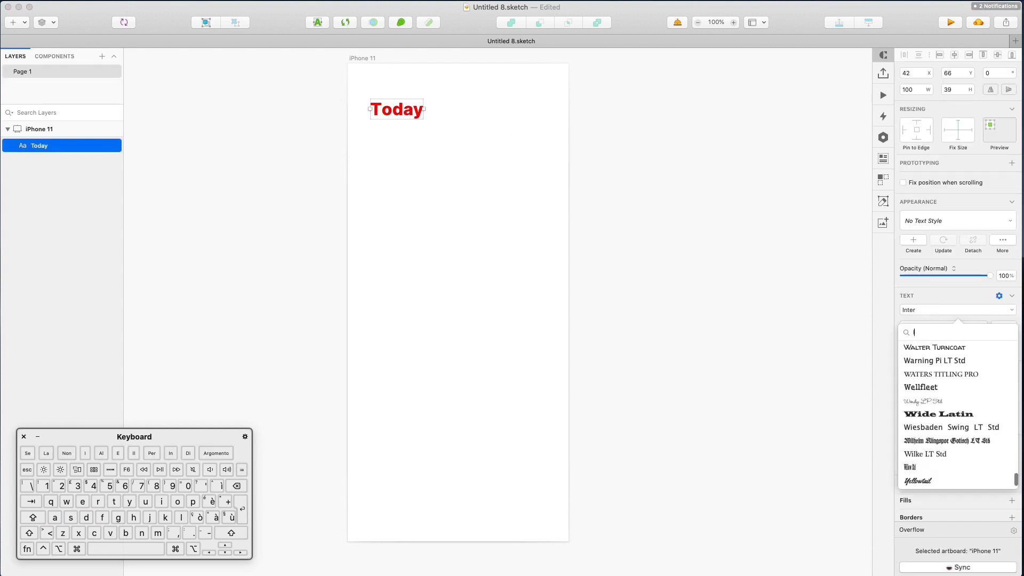
{"action": "left_click", "coordinate": [912, 351]}
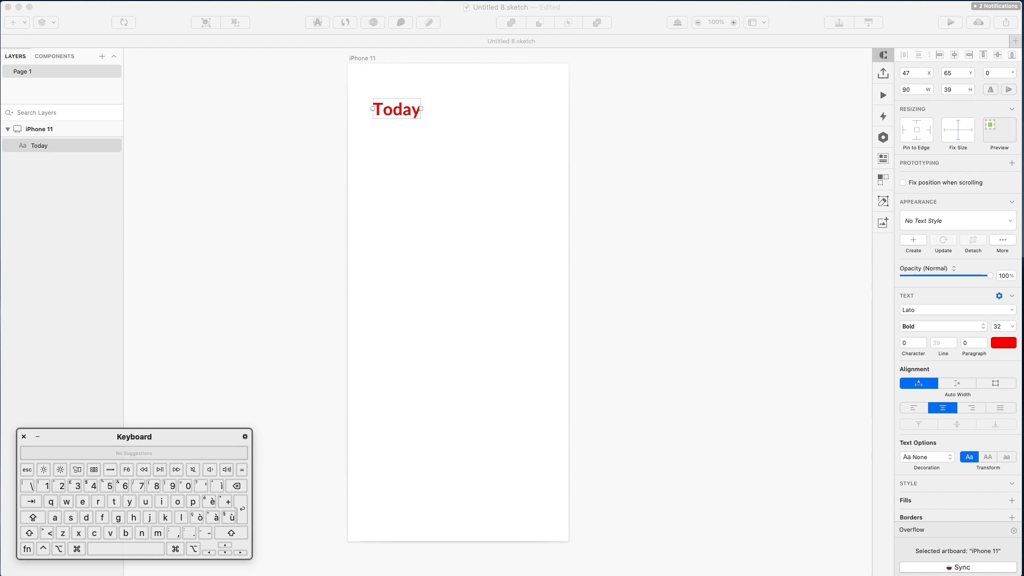
{"action": "left_click_drag", "start_coordinate": [215, 145], "coordinate": [162, 207]}
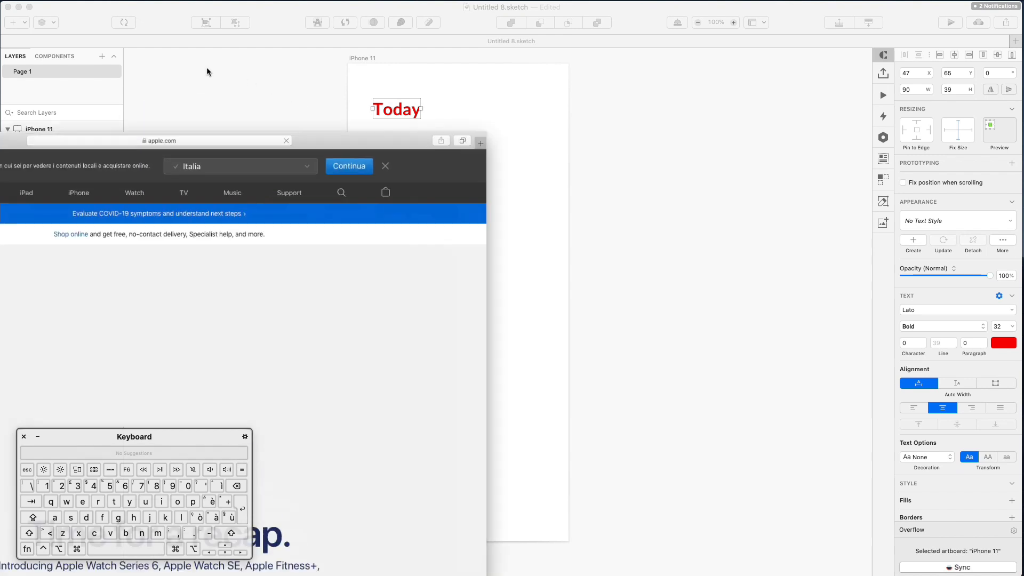
Search 'lato' in Safari and open the Lato page on Google Fonts
{"action": "key", "text": "super+l"}
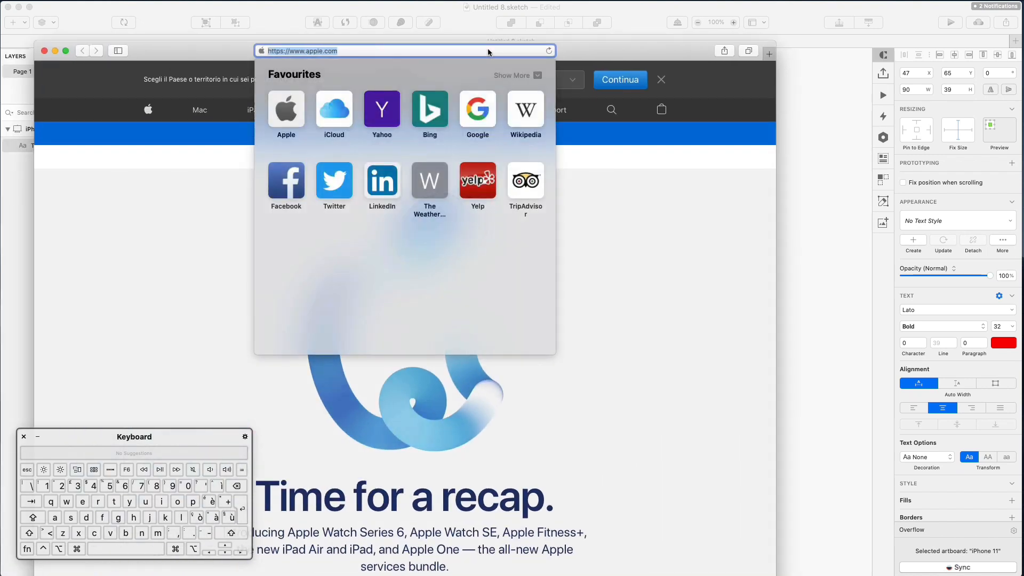
{"action": "type", "text": "lato"}
{"action": "key", "text": "Return"}
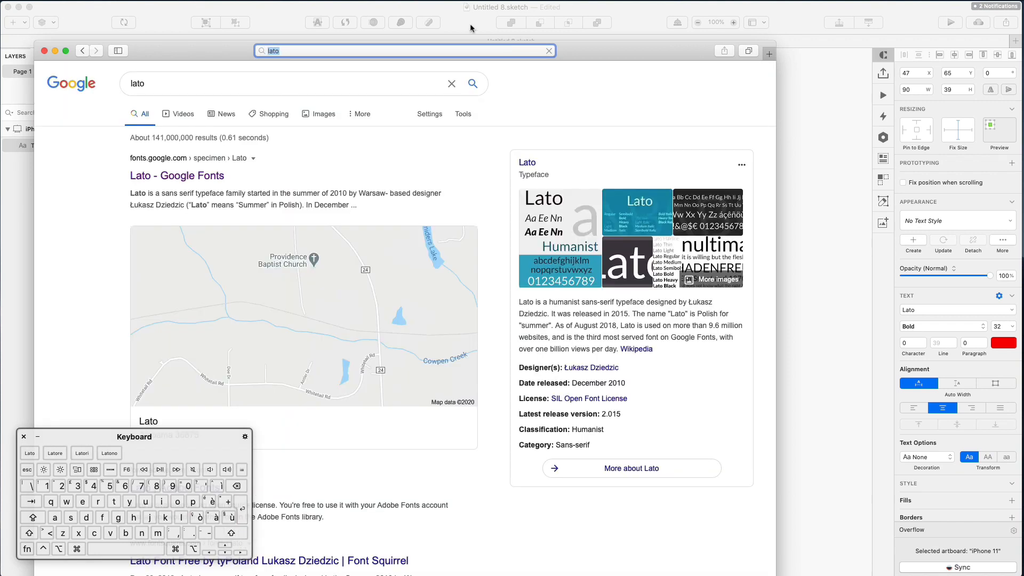
{"action": "left_click", "coordinate": [209, 177]}
{"action": "left_click_drag", "start_coordinate": [596, 58], "coordinate": [690, 21]}
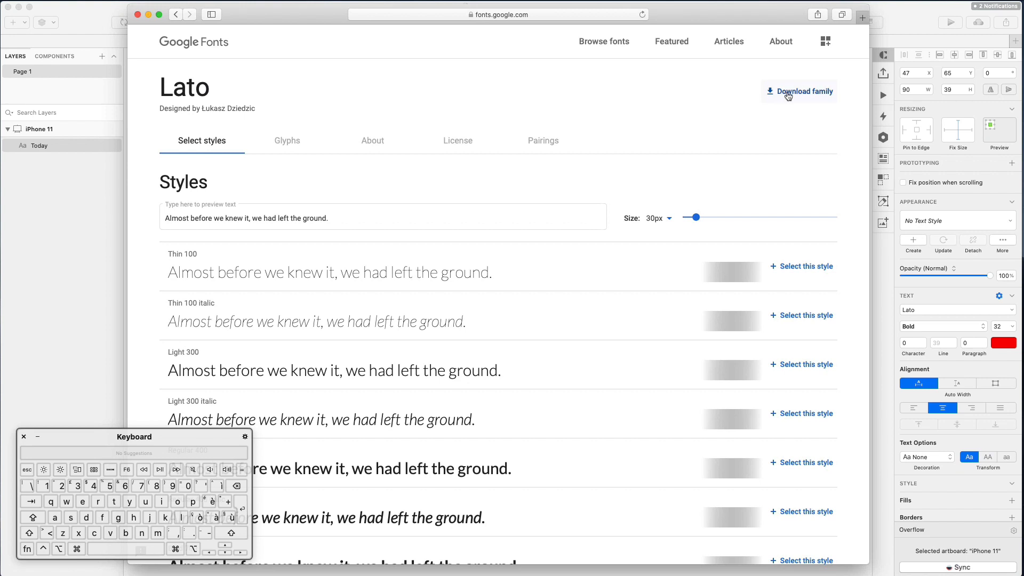
Back in Sketch, colour the Today heading 252525 and enlarge it to 34 pt
{"action": "left_click", "coordinate": [138, 15]}
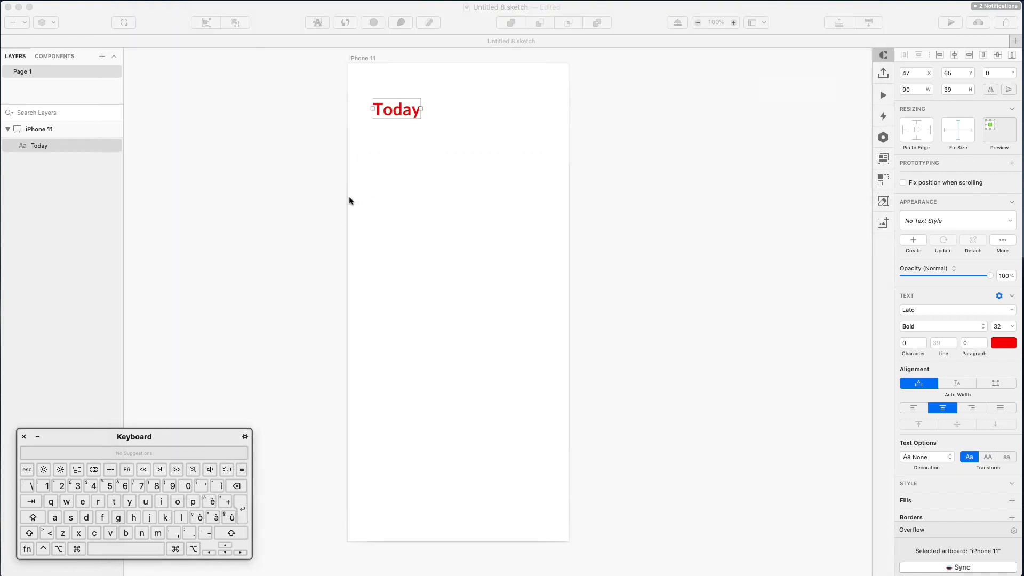
{"action": "left_click", "coordinate": [1004, 343]}
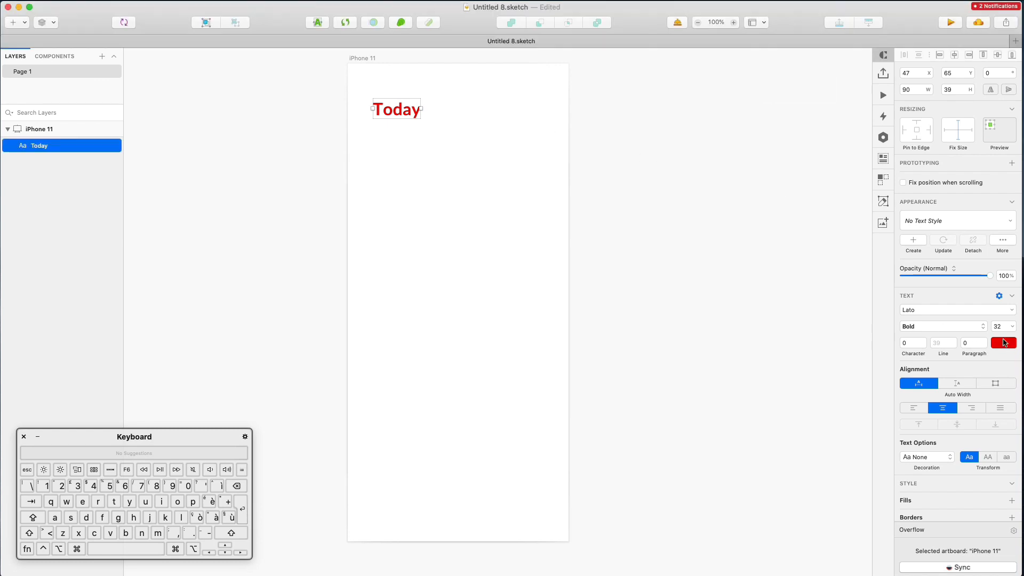
{"action": "left_click", "coordinate": [1004, 343]}
{"action": "left_click_drag", "start_coordinate": [939, 424], "coordinate": [887, 439]}
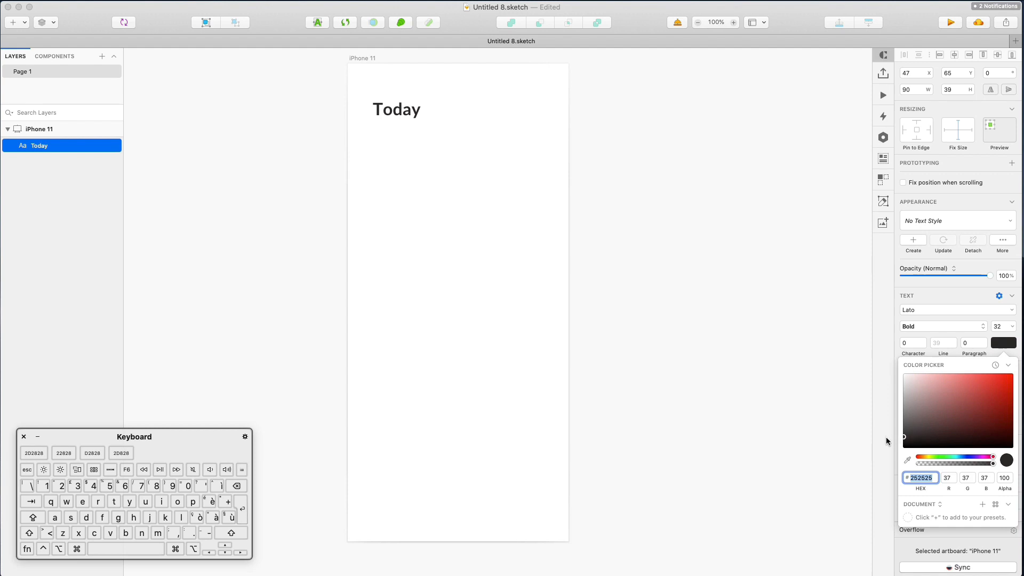
{"action": "left_click", "coordinate": [999, 327]}
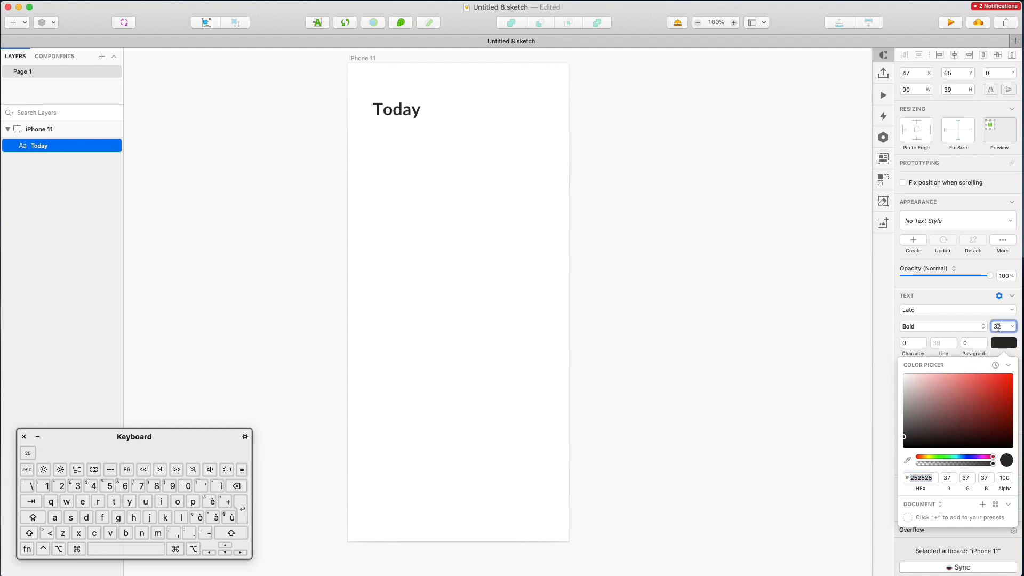
{"action": "key", "text": "Up"}
{"action": "key", "text": "Up"}
Set Today's weight to Lato Black and place a duplicate just above it
{"action": "left_click", "coordinate": [941, 327]}
{"action": "left_click", "coordinate": [554, 339]}
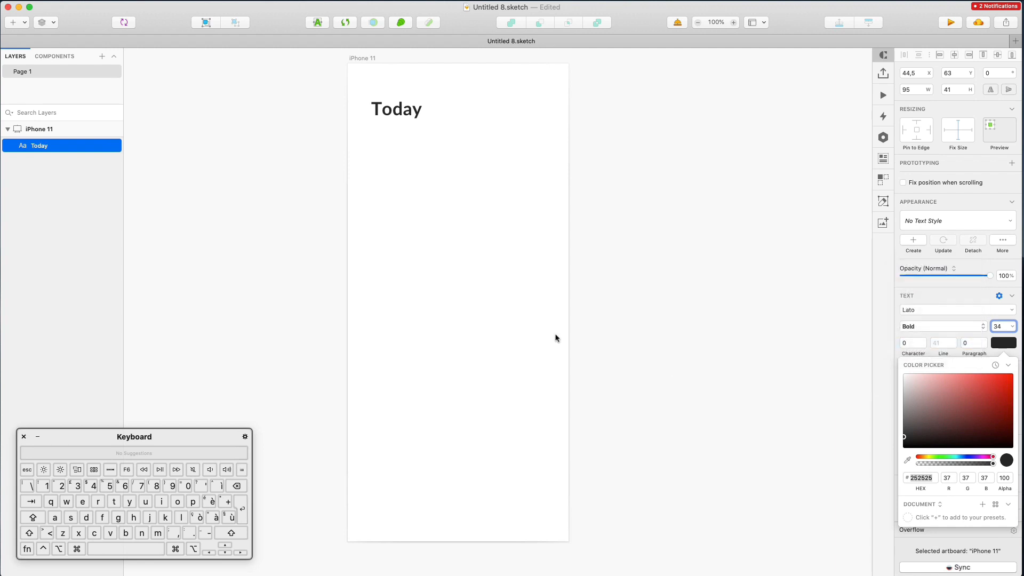
{"action": "left_click", "coordinate": [446, 200]}
{"action": "left_click", "coordinate": [383, 111]}
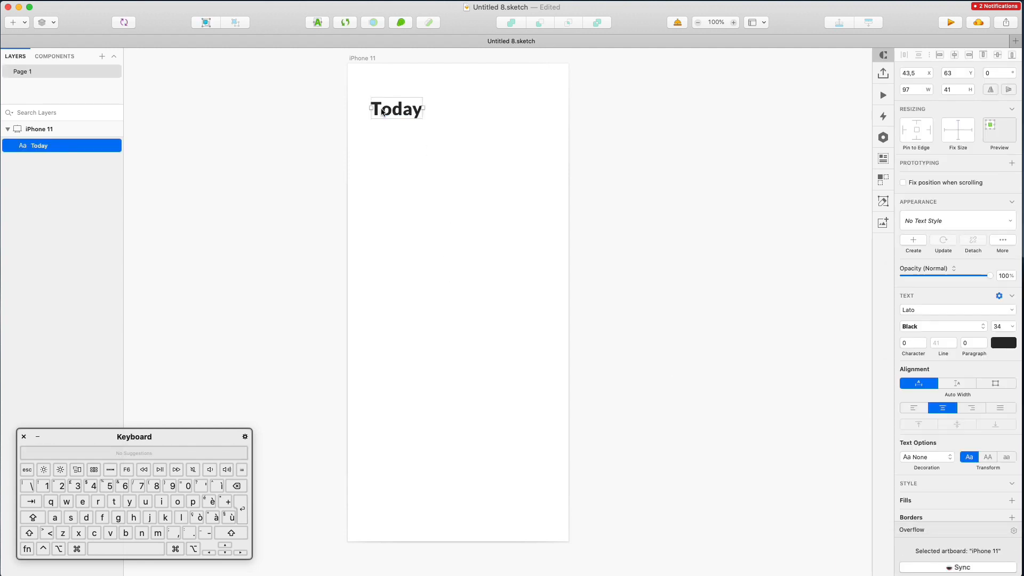
{"action": "mouse_move", "coordinate": [382, 108]}
{"action": "left_mouse_down"}
{"action": "mouse_move", "coordinate": [391, 114]}
{"action": "mouse_move", "coordinate": [390, 92]}
{"action": "left_mouse_up"}
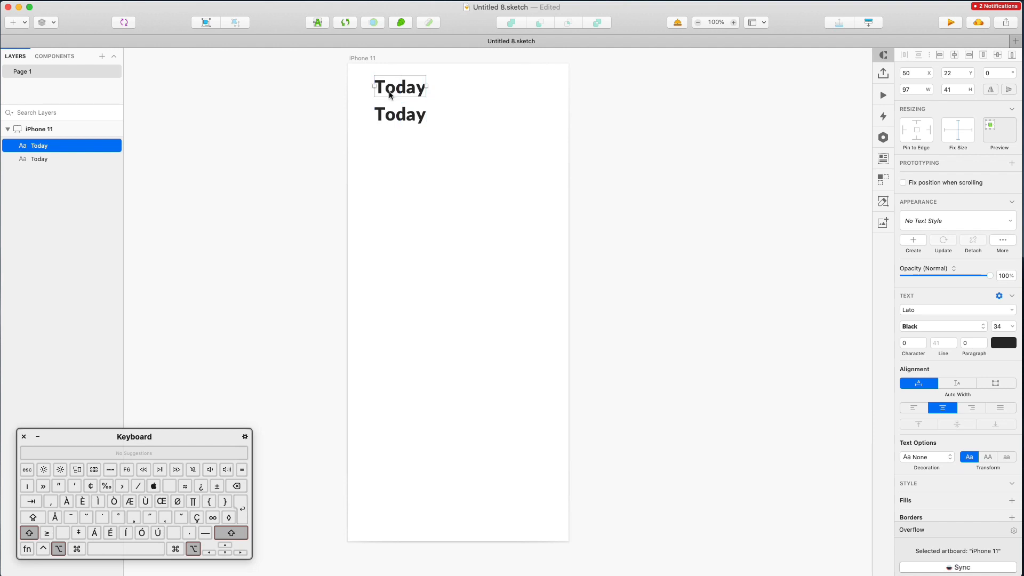
Resize the upper copy to 17 and change its text to 'Friday 7 November'
{"action": "left_click", "coordinate": [1001, 327]}
{"action": "key", "text": "shift+Down"}
{"action": "key", "text": "shift+Down"}
{"action": "key", "text": "Up"}
{"action": "key", "text": "Up"}
{"action": "key", "text": "Up"}
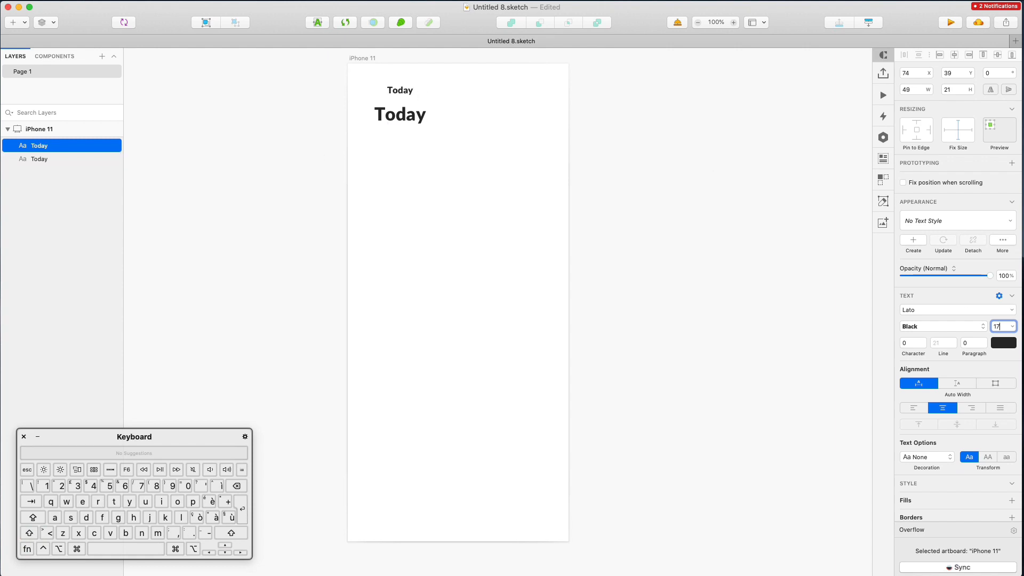
{"action": "double_click", "coordinate": [400, 92]}
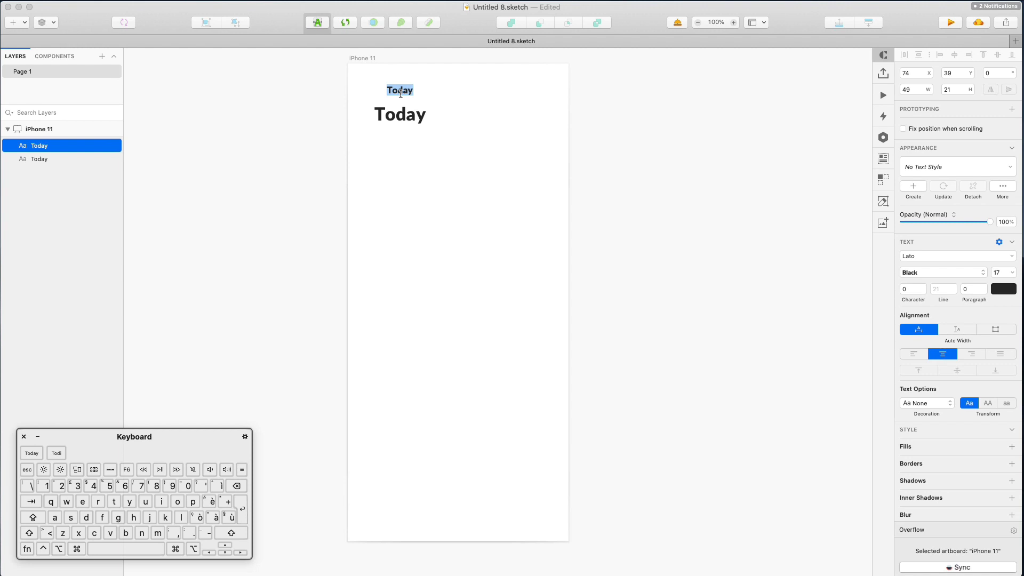
{"action": "type", "text": "Fr"}
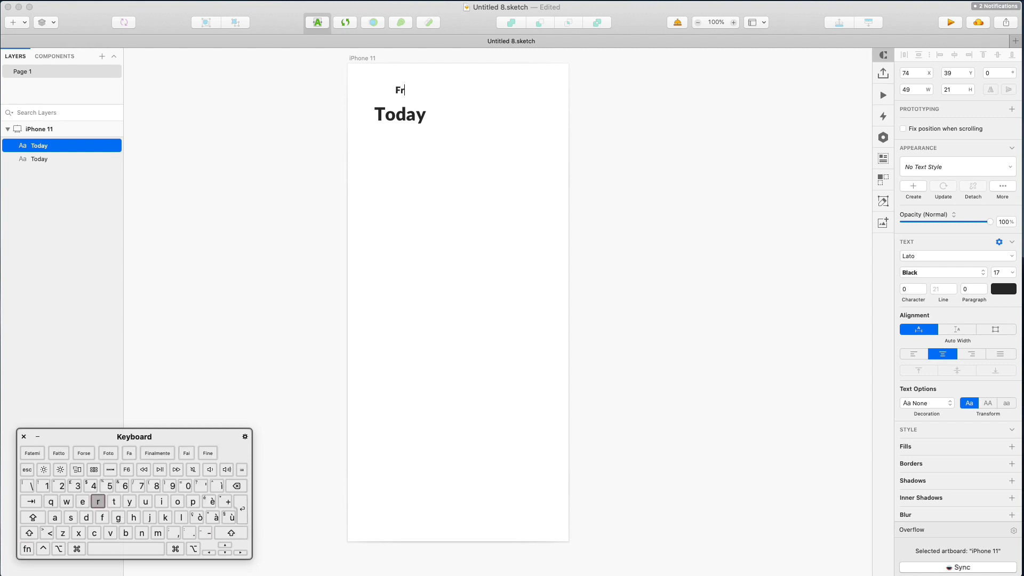
{"action": "type", "text": "iday 7 November"}
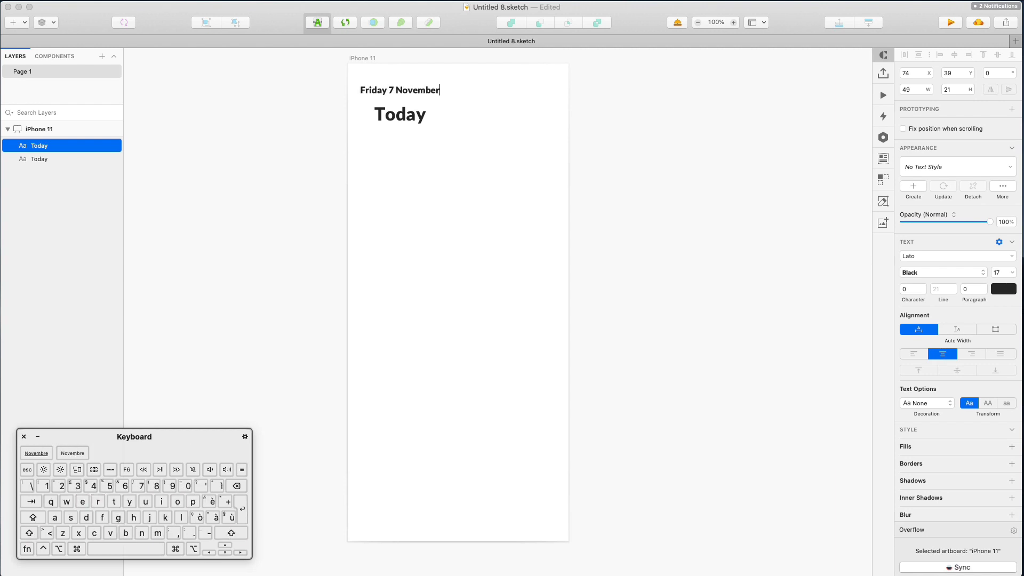
{"action": "left_click", "coordinate": [473, 108]}
{"action": "left_click_drag", "start_coordinate": [423, 96], "coordinate": [431, 97]}
Align both heading texts at X 39
{"action": "left_click", "coordinate": [406, 117], "text": "shift"}
{"action": "key", "text": "shift+Left"}
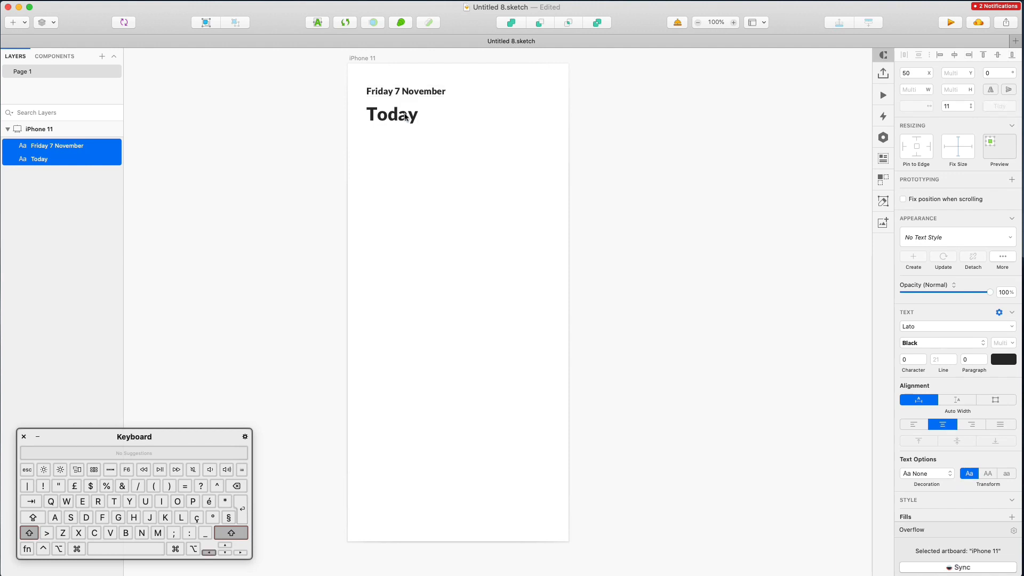
{"action": "key", "text": "Right"}
{"action": "key", "text": "Right"}
{"action": "key", "text": "Right"}
{"action": "key", "text": "Right"}
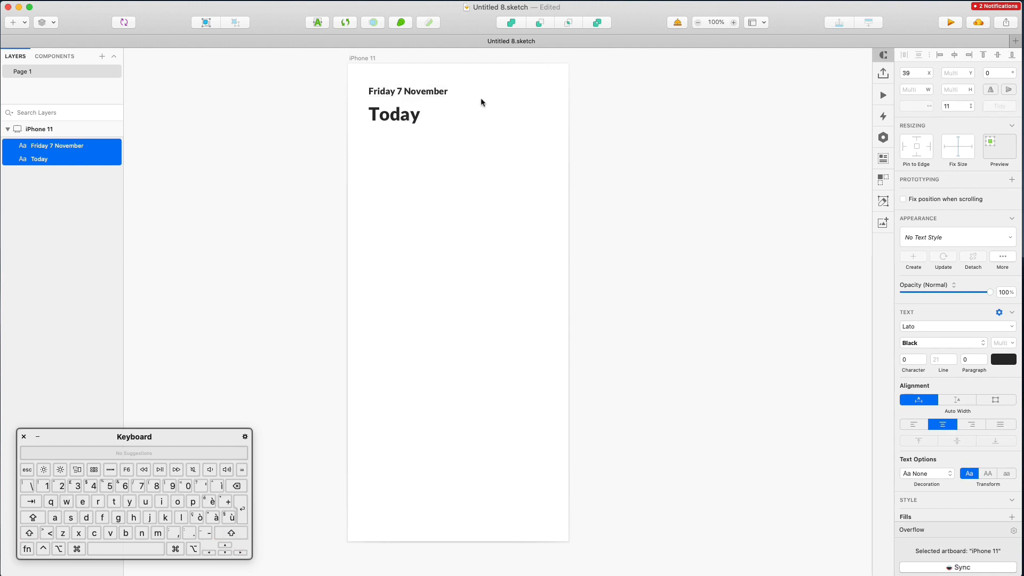
{"action": "left_click", "coordinate": [481, 97]}
Make the date text 15 pt, left-aligned at X 39, and grey
{"action": "left_click", "coordinate": [444, 96]}
{"action": "double_click", "coordinate": [999, 323]}
{"action": "type", "text": "15"}
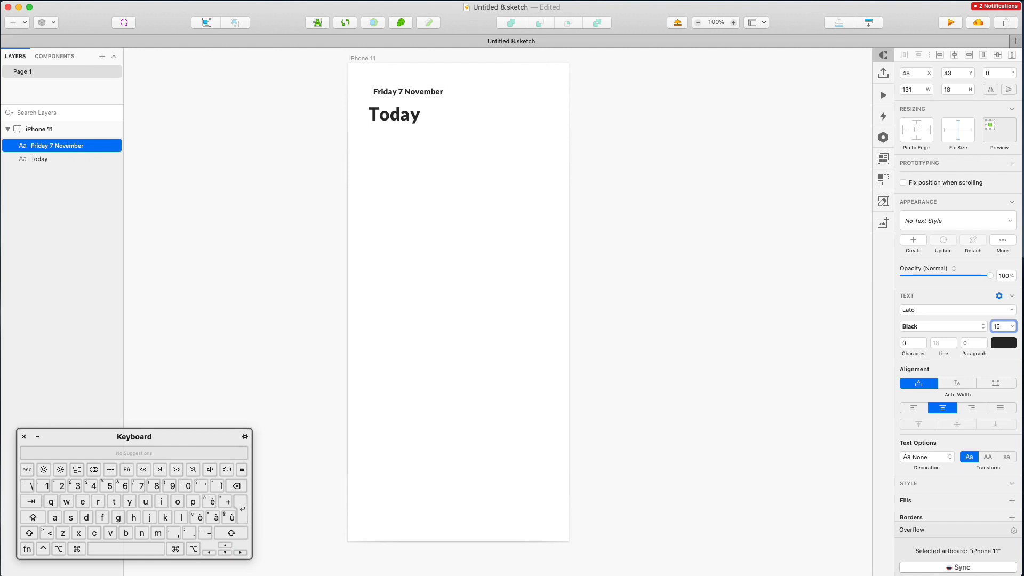
{"action": "left_click", "coordinate": [914, 409]}
{"action": "left_click", "coordinate": [437, 98]}
{"action": "left_click_drag", "start_coordinate": [428, 95], "coordinate": [424, 97]}
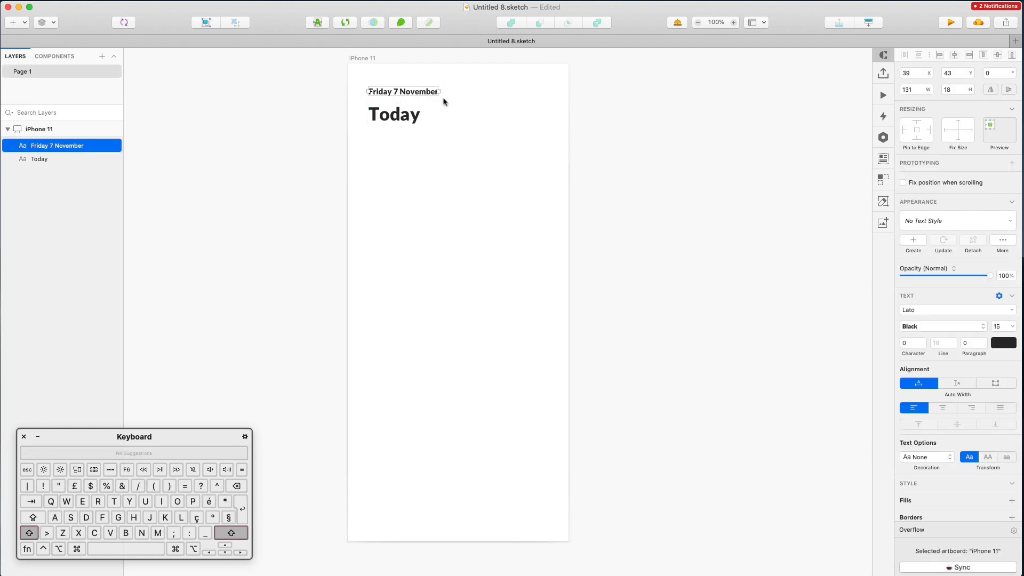
{"action": "left_click", "coordinate": [1002, 348]}
{"action": "left_click_drag", "start_coordinate": [914, 419], "coordinate": [890, 406]}
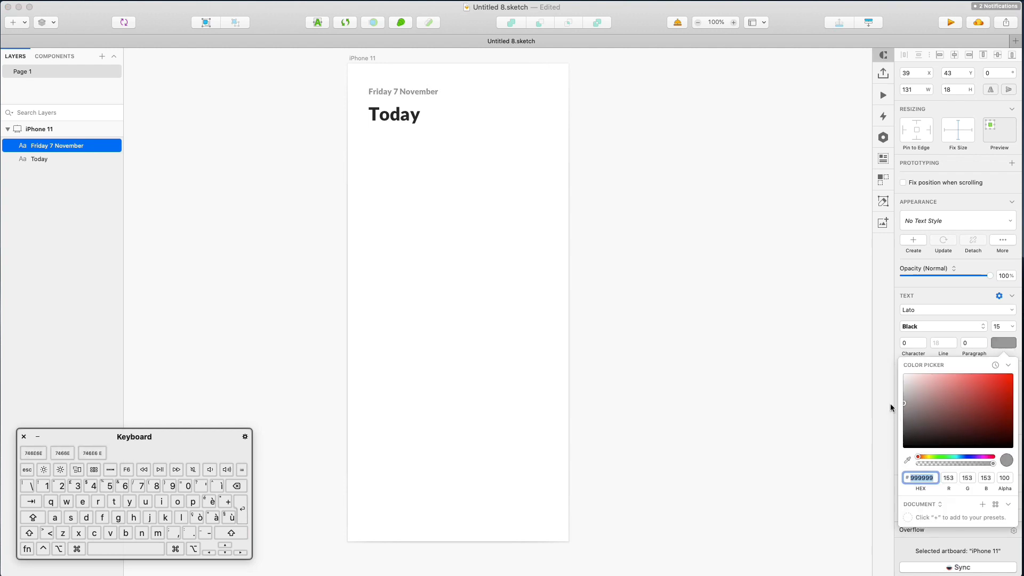
{"action": "left_click", "coordinate": [516, 204]}
Move both heading texts slightly lower on the artboard
{"action": "left_click_drag", "start_coordinate": [352, 86], "coordinate": [409, 144]}
{"action": "key", "text": "shift+Down"}
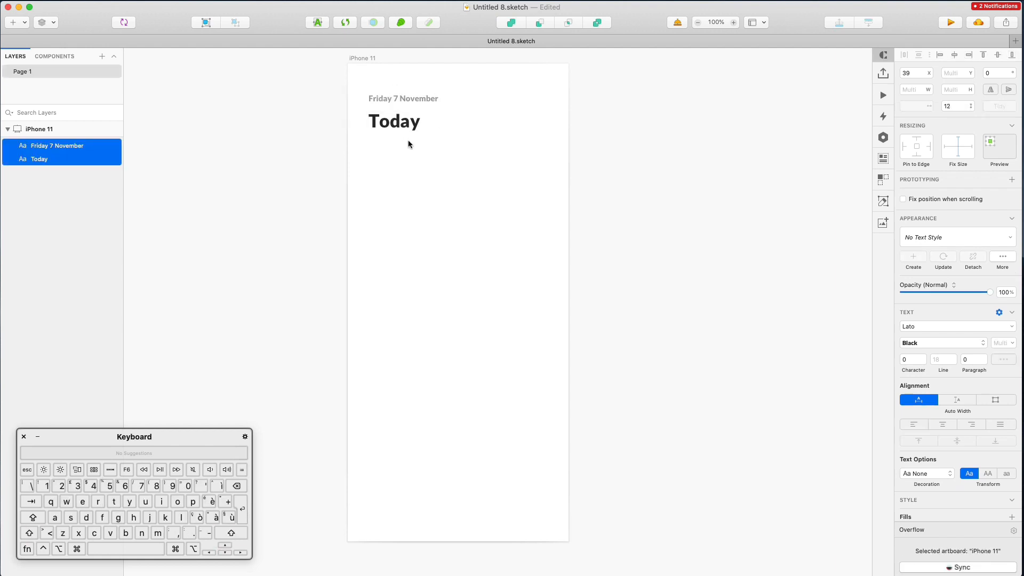
{"action": "left_click", "coordinate": [453, 163]}
{"action": "scroll", "coordinate": [455, 157], "scroll_direction": "up", "scroll_amount": 1}
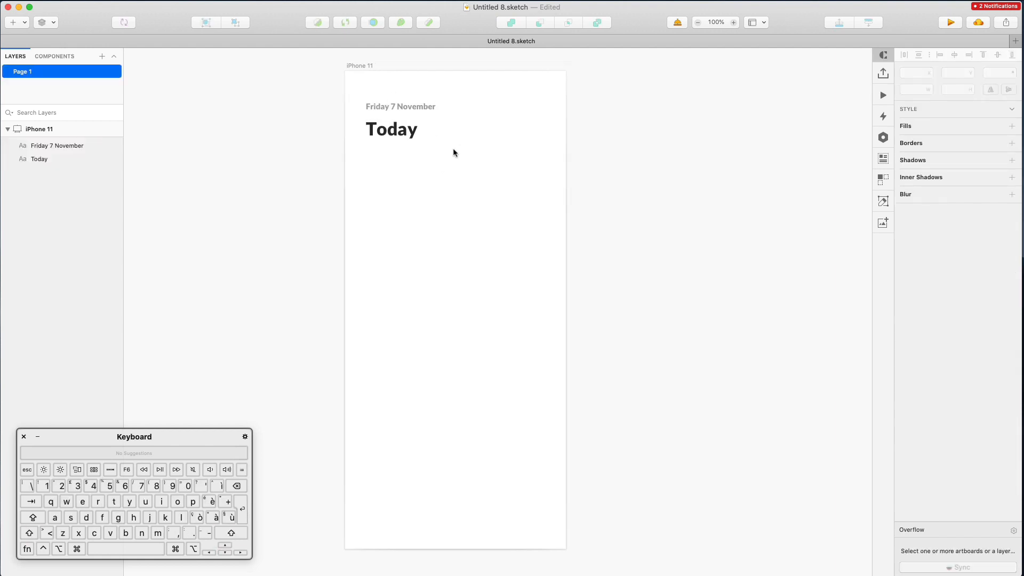
{"action": "key", "text": "r"}
Draw a 344 × 102 rectangle below the Today heading and nudge it down
{"action": "left_click_drag", "start_coordinate": [373, 166], "coordinate": [556, 219]}
{"action": "left_click", "coordinate": [611, 158]}
{"action": "left_click", "coordinate": [401, 174]}
{"action": "key", "text": "Down"}
{"action": "key", "text": "Down"}
{"action": "key", "text": "Down"}
{"action": "key", "text": "Down"}
{"action": "key", "text": "Down"}
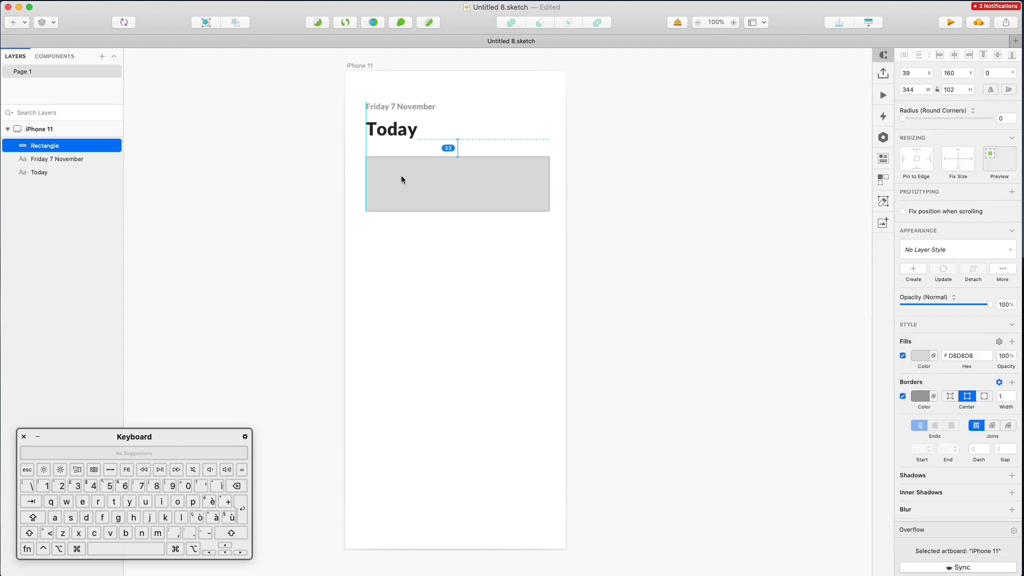
{"action": "left_click", "coordinate": [745, 175]}
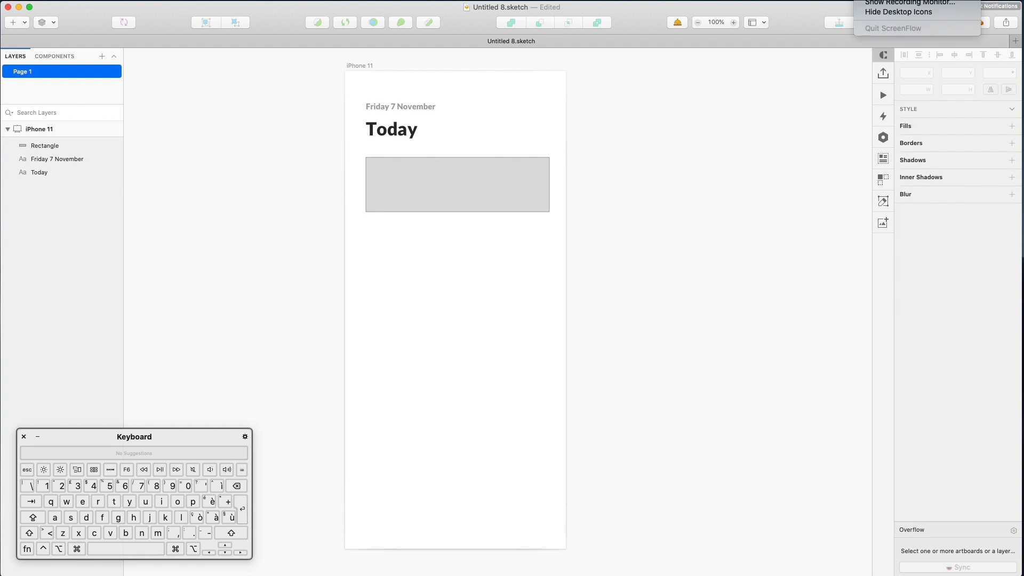
Remove the rectangle's border and give it a white FFFFFF fill
{"action": "left_click", "coordinate": [459, 184]}
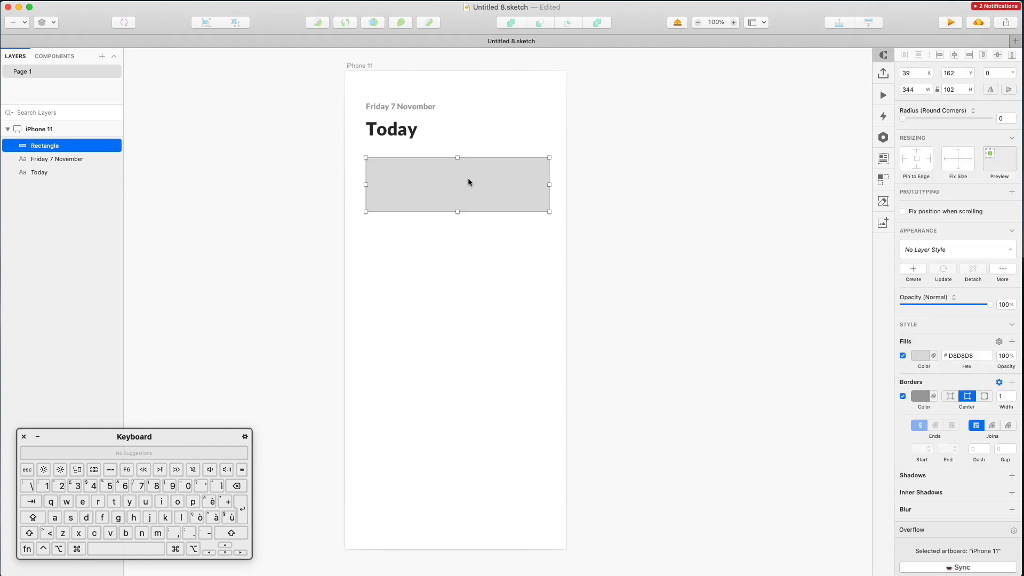
{"action": "left_click", "coordinate": [902, 396]}
{"action": "scroll", "coordinate": [913, 480], "scroll_direction": "down", "scroll_amount": 1}
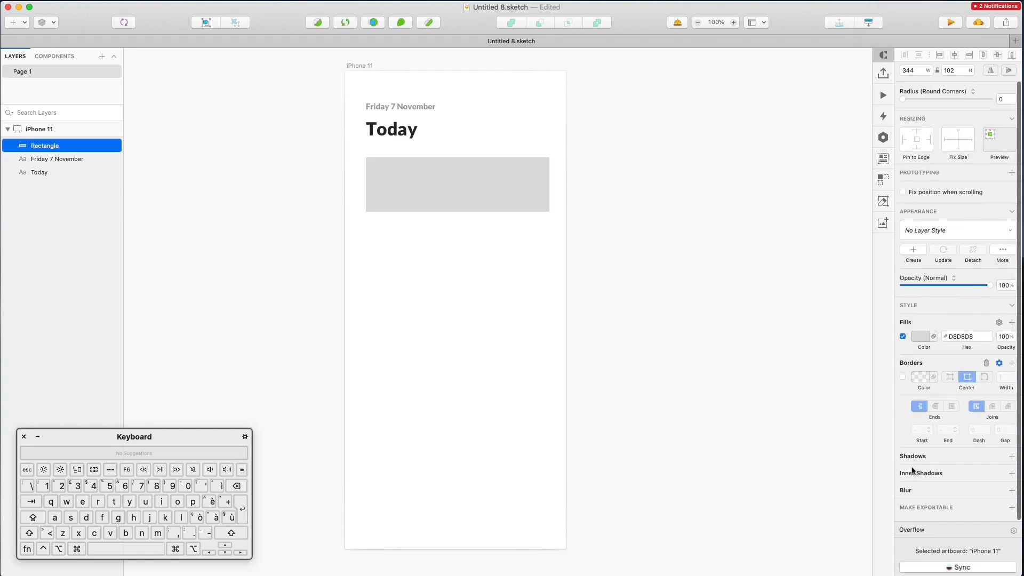
{"action": "left_click", "coordinate": [921, 341]}
{"action": "type", "text": "FFFFFF"}
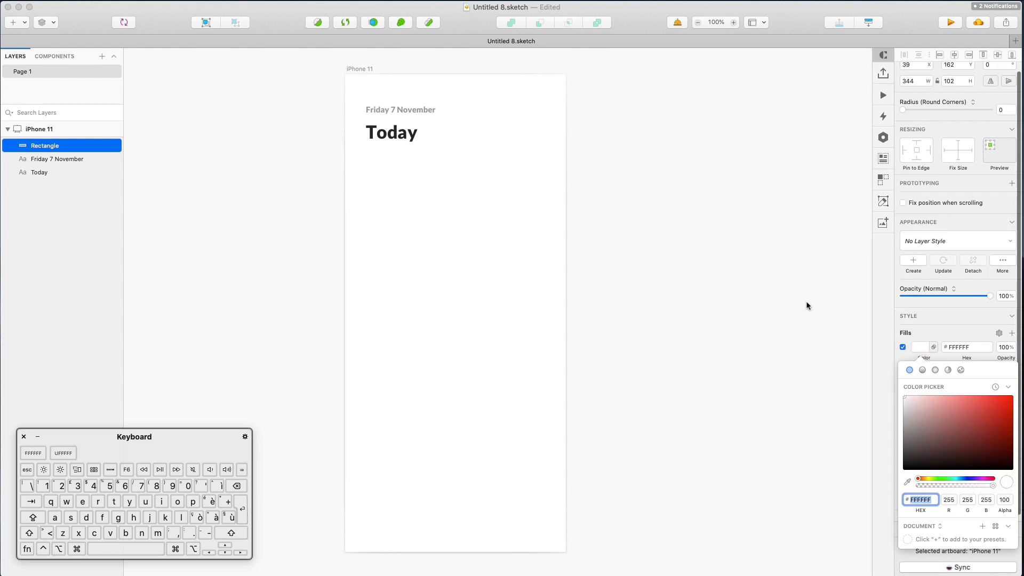
{"action": "left_click", "coordinate": [883, 392]}
{"action": "scroll", "coordinate": [434, 180], "scroll_direction": "left", "scroll_amount": 1}
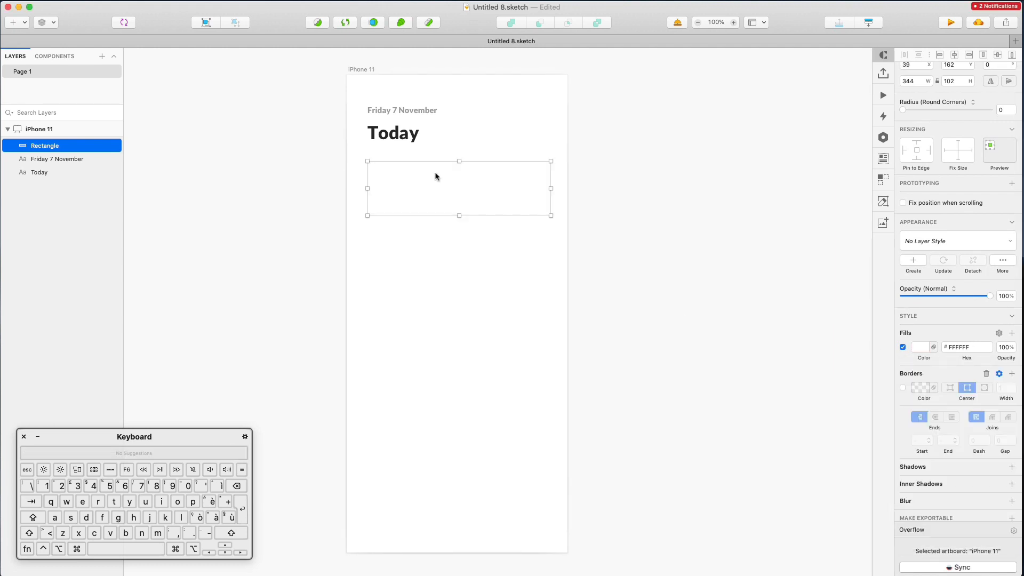
Add a drop shadow to the card with blur 14
{"action": "left_click", "coordinate": [1010, 468]}
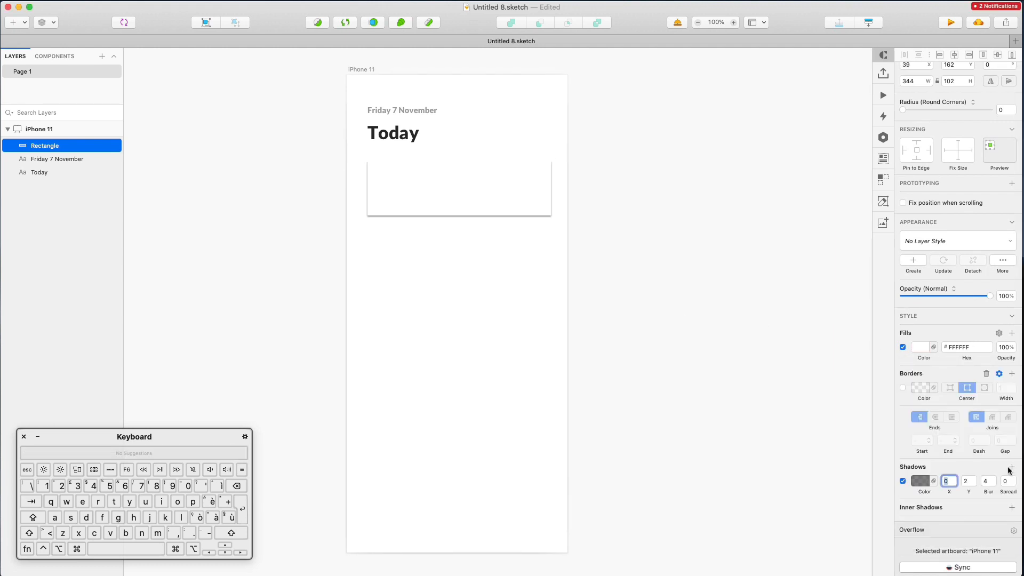
{"action": "left_click", "coordinate": [988, 481]}
{"action": "key", "text": "shift+Up"}
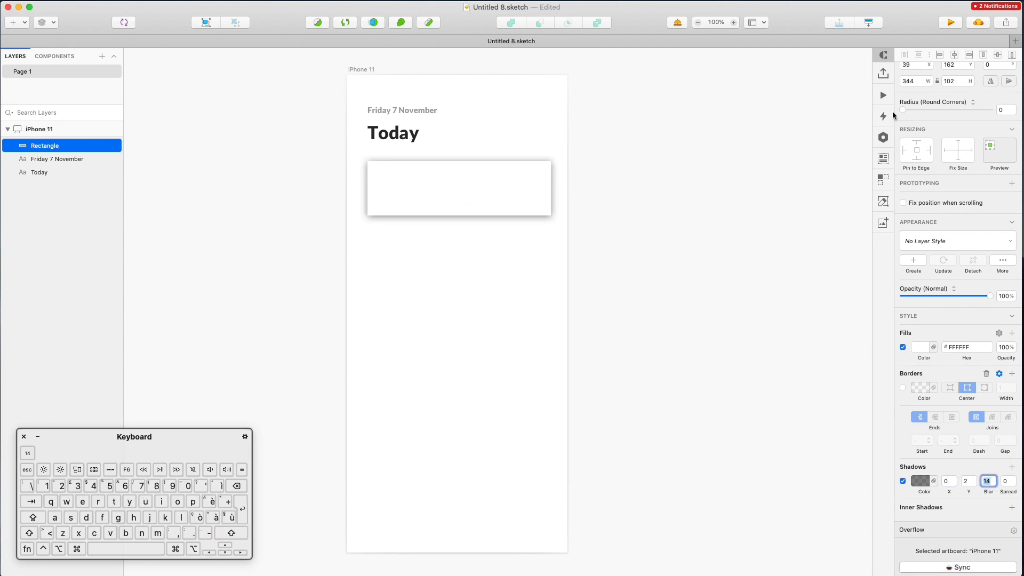
Lower the shadow colour's opacity to about 13%
{"action": "left_click", "coordinate": [919, 482]}
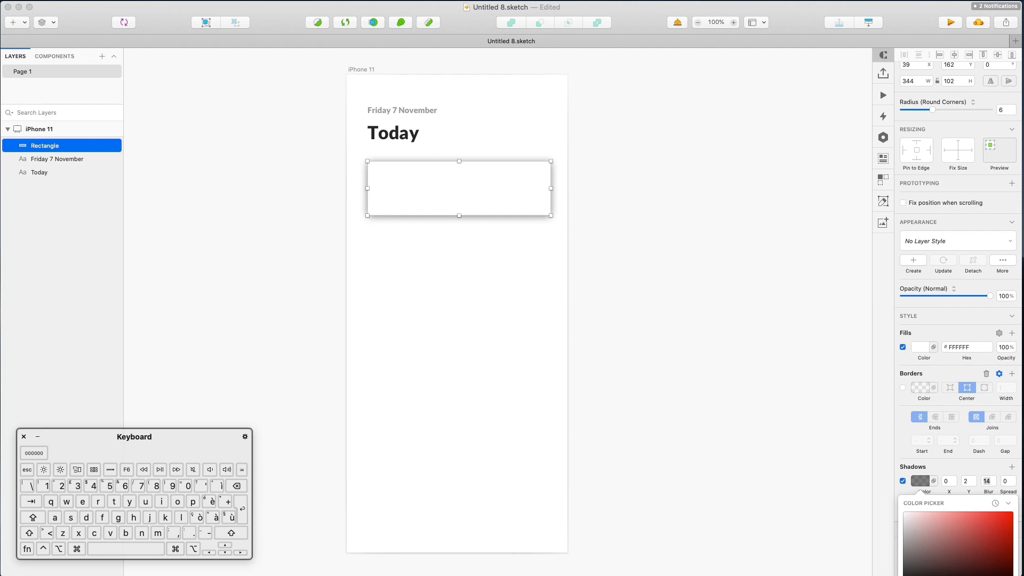
{"action": "left_click_drag", "start_coordinate": [959, 575], "coordinate": [937, 575]}
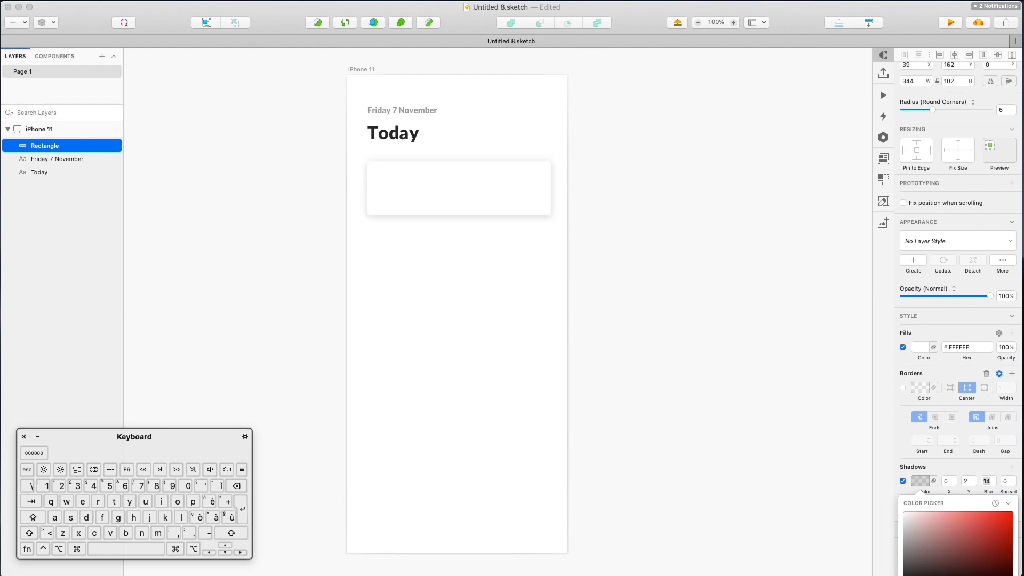
{"action": "left_click_drag", "start_coordinate": [822, 573], "coordinate": [818, 402]}
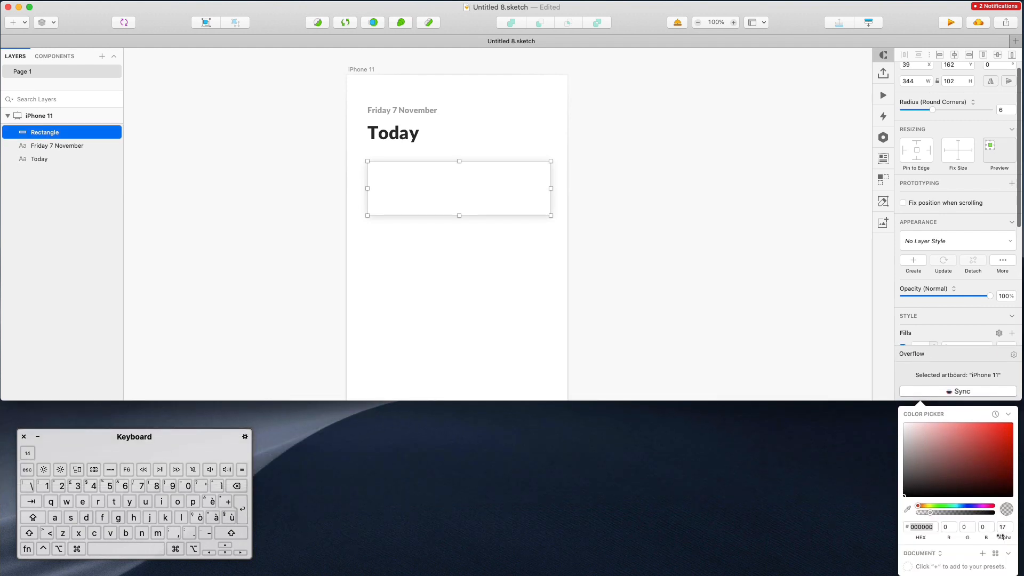
{"action": "left_click_drag", "start_coordinate": [953, 512], "coordinate": [957, 514]}
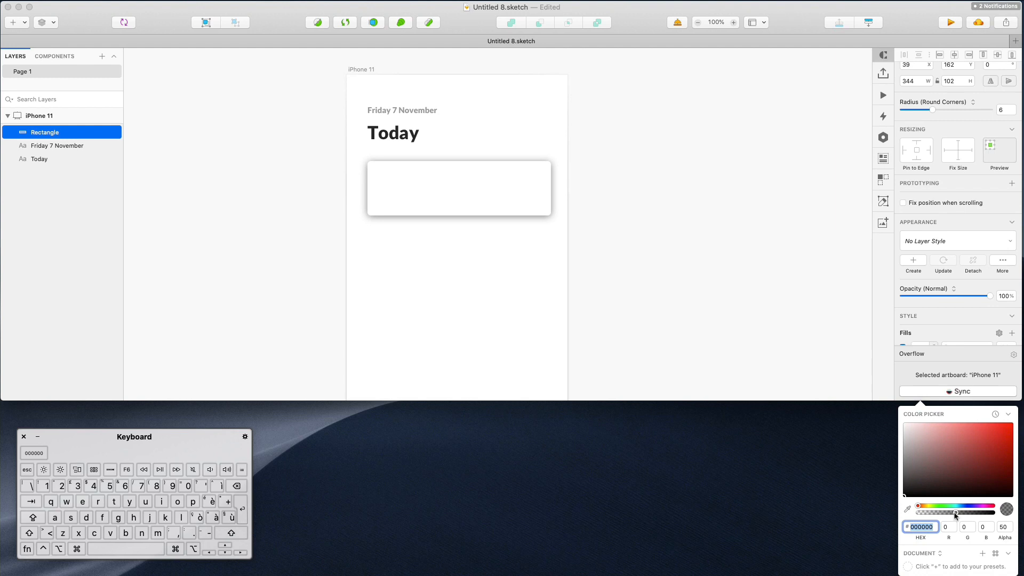
{"action": "left_click_drag", "start_coordinate": [956, 513], "coordinate": [928, 515]}
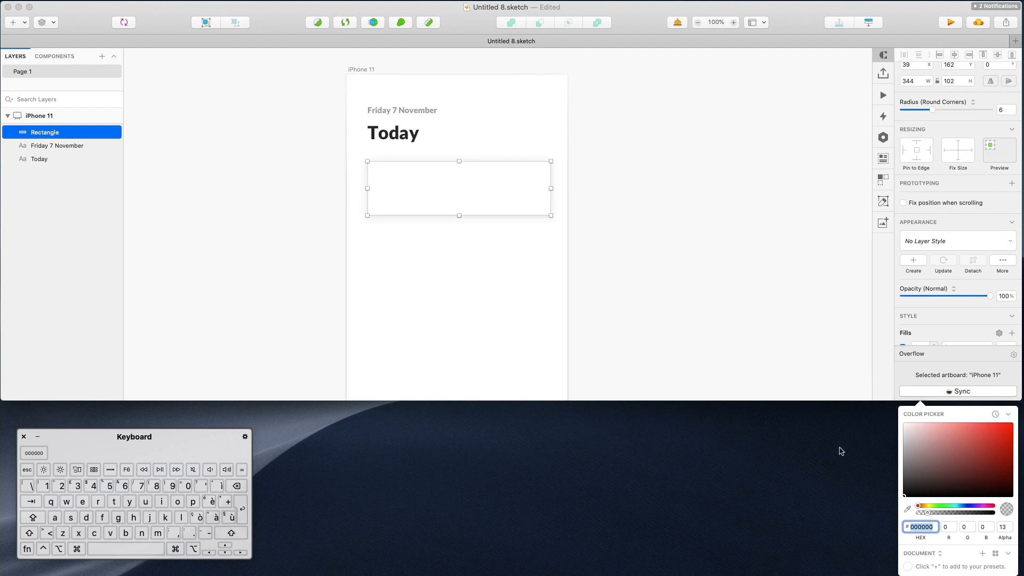
{"action": "mouse_move", "coordinate": [688, 400]}
{"action": "left_mouse_down"}
{"action": "mouse_move", "coordinate": [692, 498]}
{"action": "mouse_move", "coordinate": [678, 563]}
{"action": "left_mouse_up"}
{"action": "left_click", "coordinate": [652, 389]}
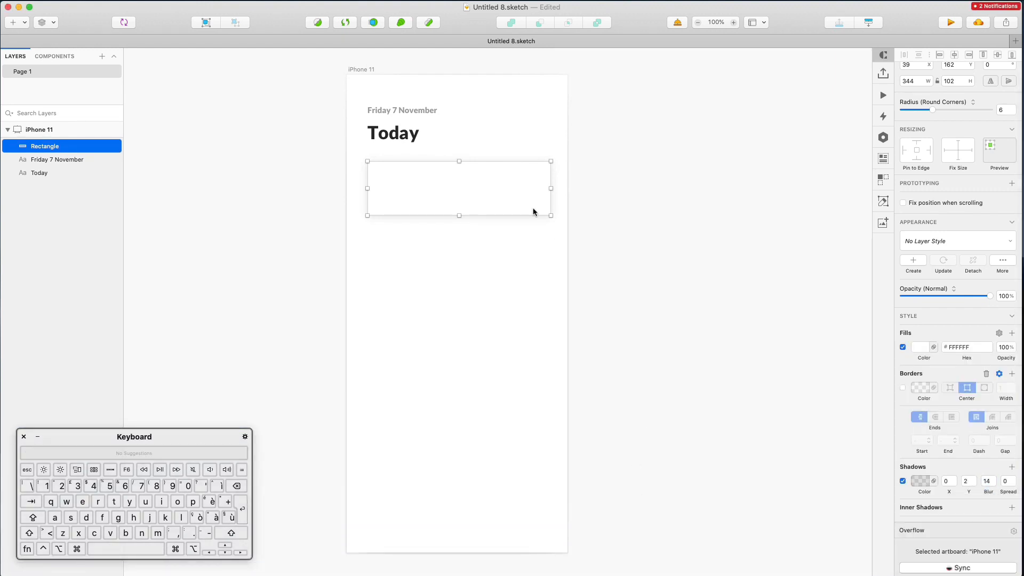
{"action": "left_click", "coordinate": [586, 262]}
Centre the card horizontally on the artboard and nudge both headings one pixel left
{"action": "left_click", "coordinate": [441, 183]}
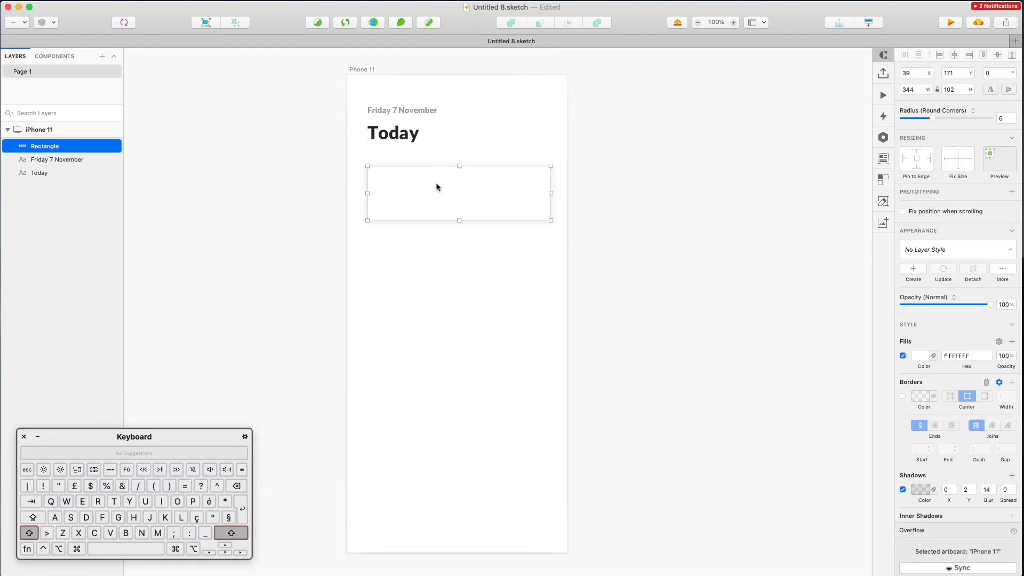
{"action": "left_click", "coordinate": [956, 56]}
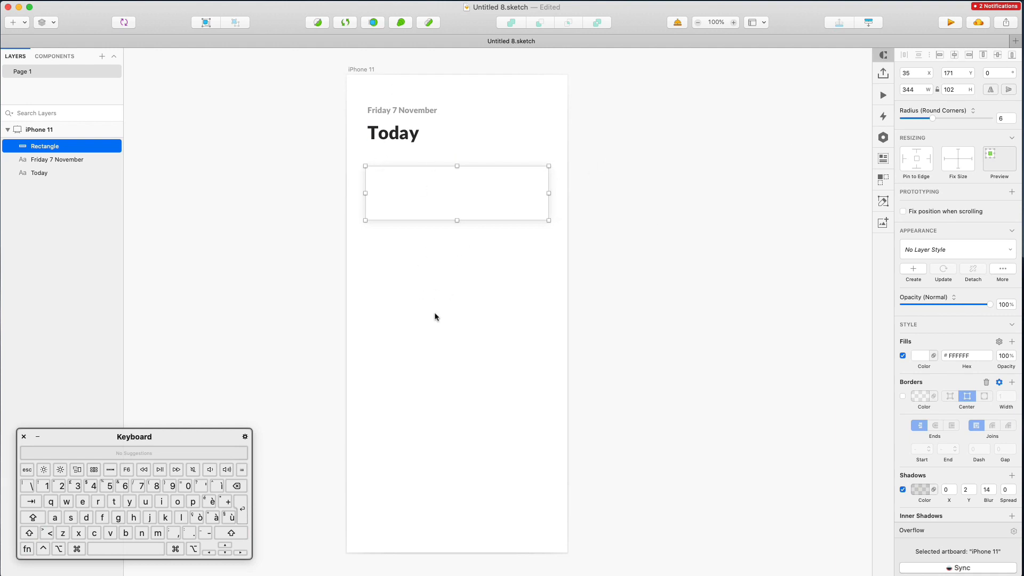
{"action": "left_click_drag", "start_coordinate": [359, 100], "coordinate": [424, 143]}
{"action": "key", "text": "Left"}
{"action": "key", "text": "Left"}
{"action": "key", "text": "Left"}
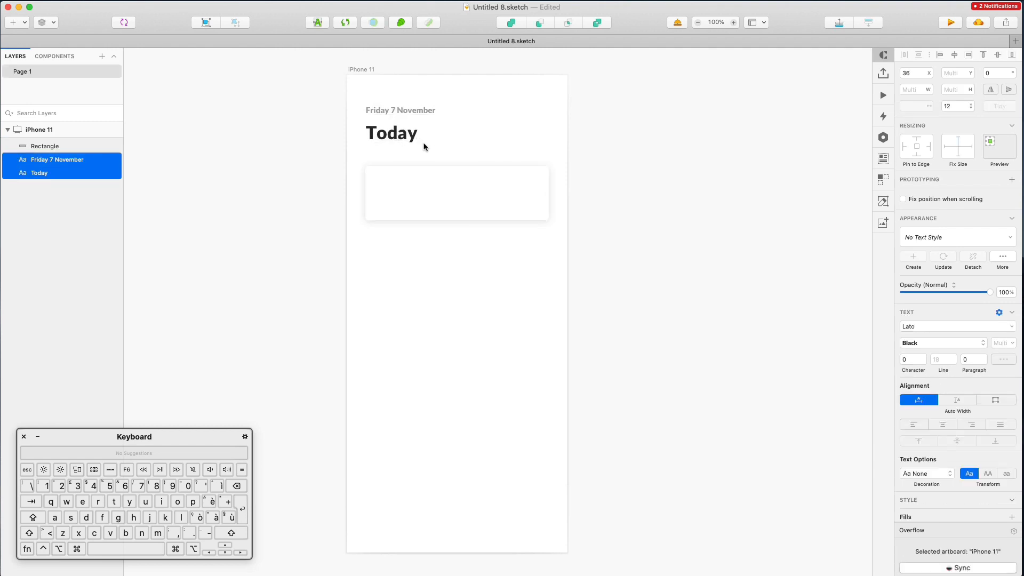
{"action": "left_click", "coordinate": [471, 143]}
Copy the date and Today texts into the card, layered above the rectangle
{"action": "left_click", "coordinate": [388, 135]}
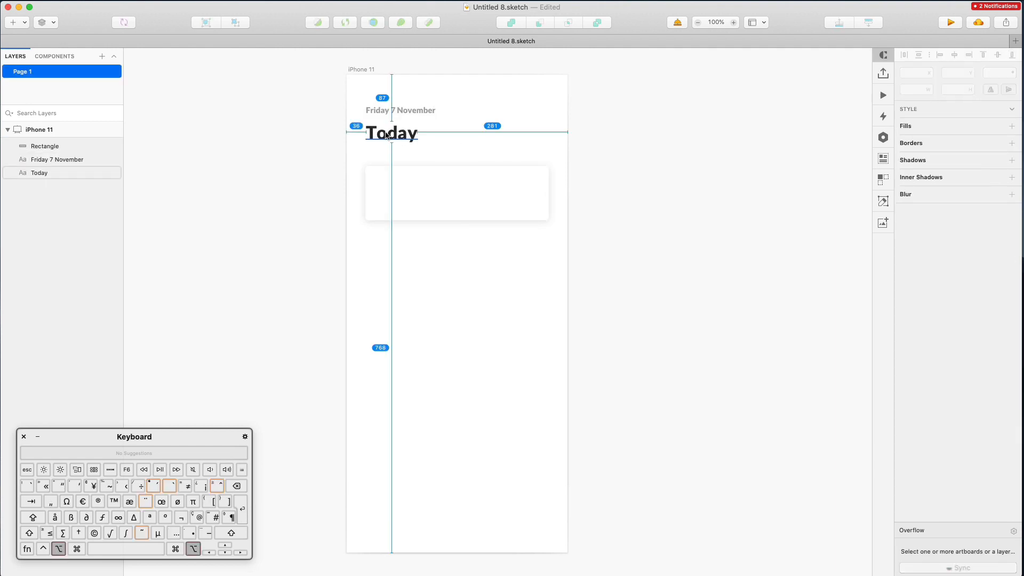
{"action": "left_click", "coordinate": [399, 110], "text": "shift"}
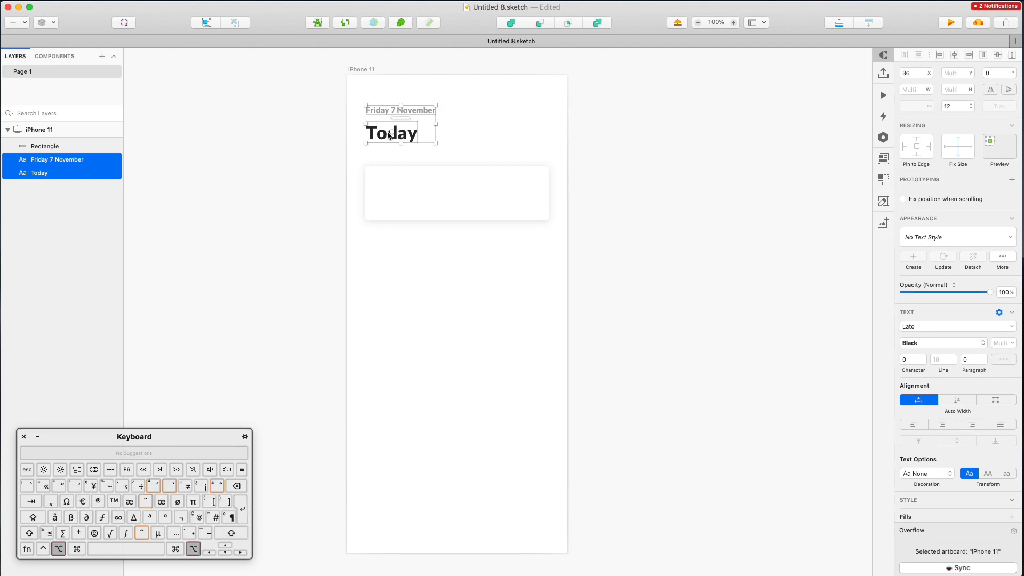
{"action": "left_click_drag", "start_coordinate": [388, 140], "coordinate": [443, 197], "text": "alt"}
{"action": "left_click_drag", "start_coordinate": [412, 211], "coordinate": [406, 203]}
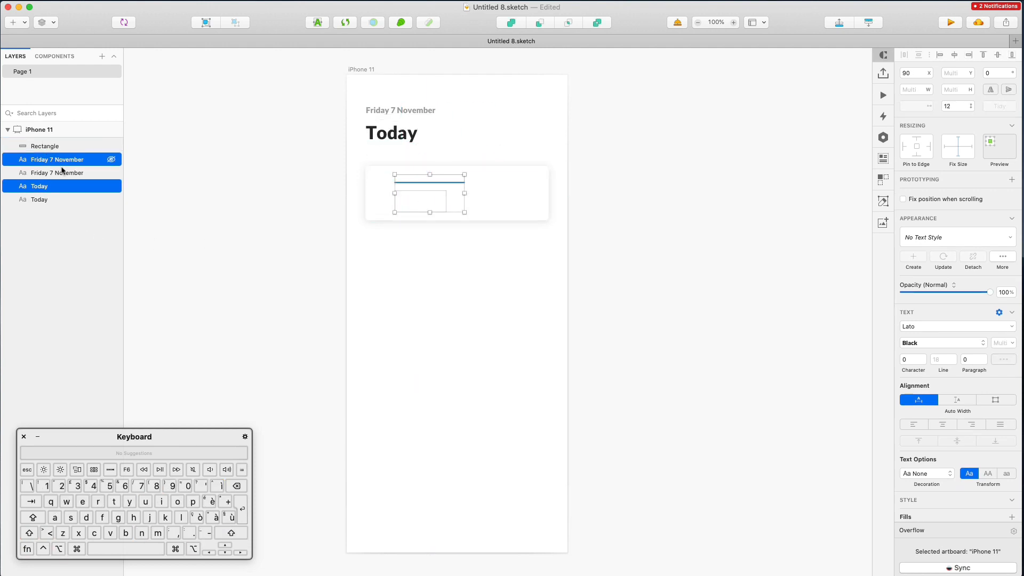
{"action": "left_click_drag", "start_coordinate": [60, 167], "coordinate": [60, 142]}
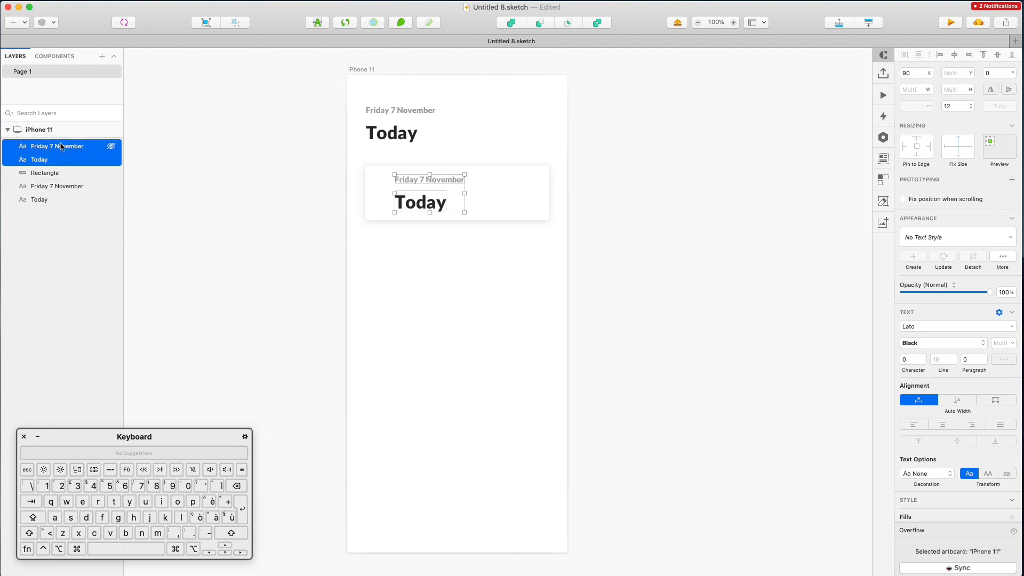
{"action": "left_click", "coordinate": [524, 274]}
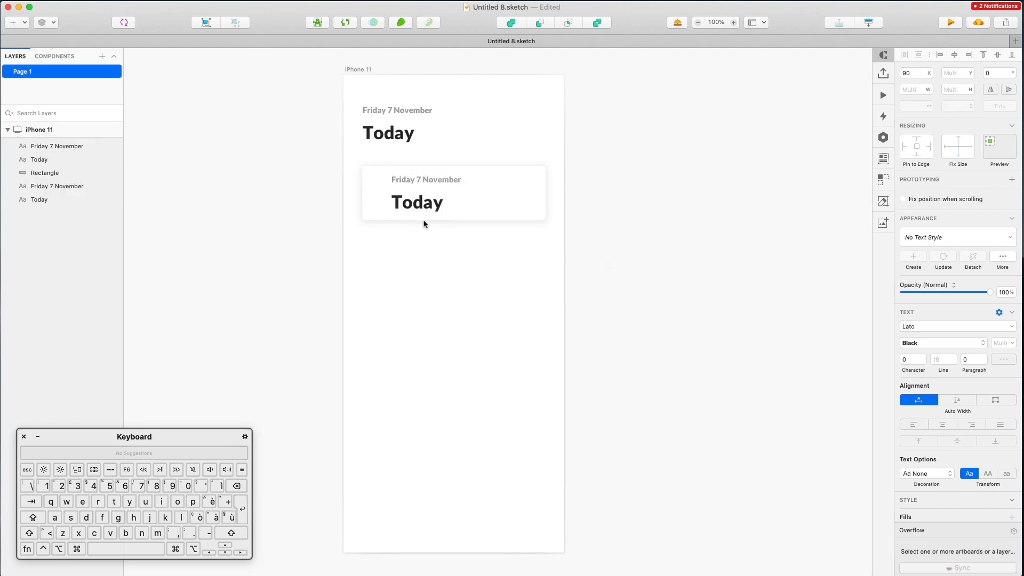
Left-align the card's Today text and reduce it to size 27
{"action": "left_click", "coordinate": [422, 213]}
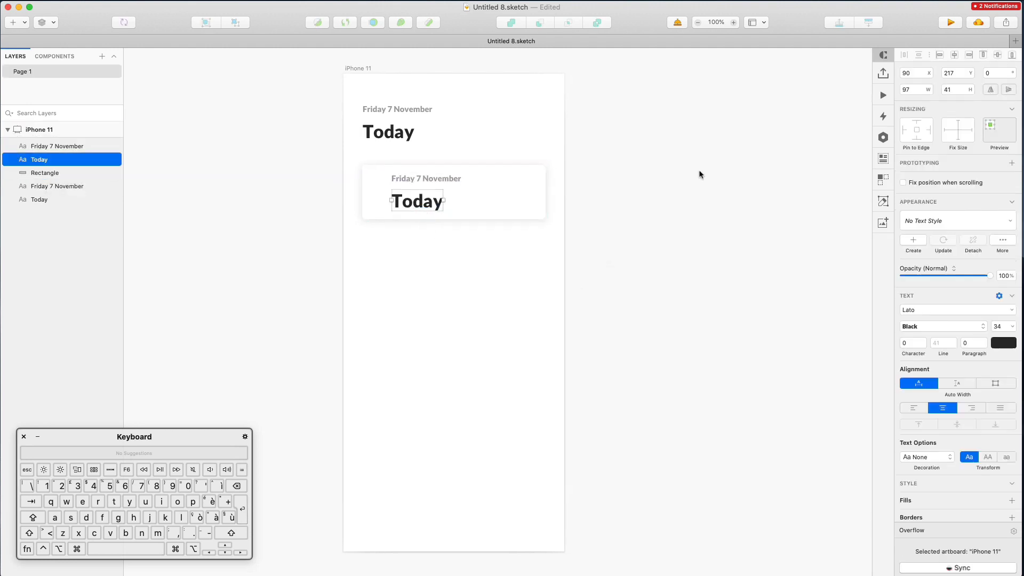
{"action": "left_click", "coordinate": [999, 328]}
{"action": "left_click", "coordinate": [914, 409]}
{"action": "left_click", "coordinate": [1002, 326]}
{"action": "key", "text": "Down"}
{"action": "key", "text": "Down"}
{"action": "key", "text": "Down"}
{"action": "key", "text": "Down"}
{"action": "key", "text": "Down"}
{"action": "key", "text": "Down"}
{"action": "key", "text": "Down"}
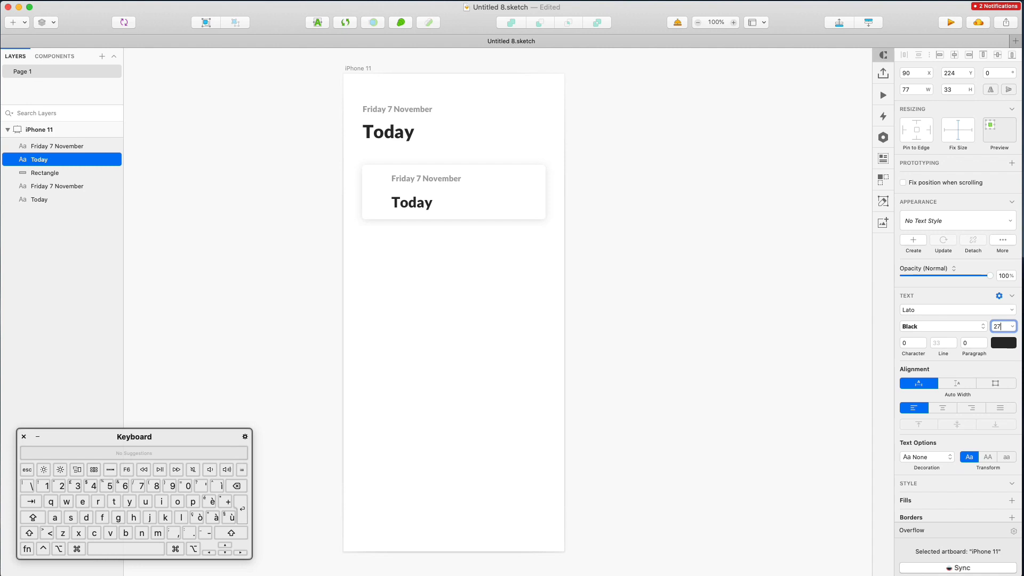
Retype the card heading as 'Progress' and raise it slightly toward the date
{"action": "double_click", "coordinate": [415, 210]}
{"action": "type", "text": "Progress"}
{"action": "left_click", "coordinate": [445, 274]}
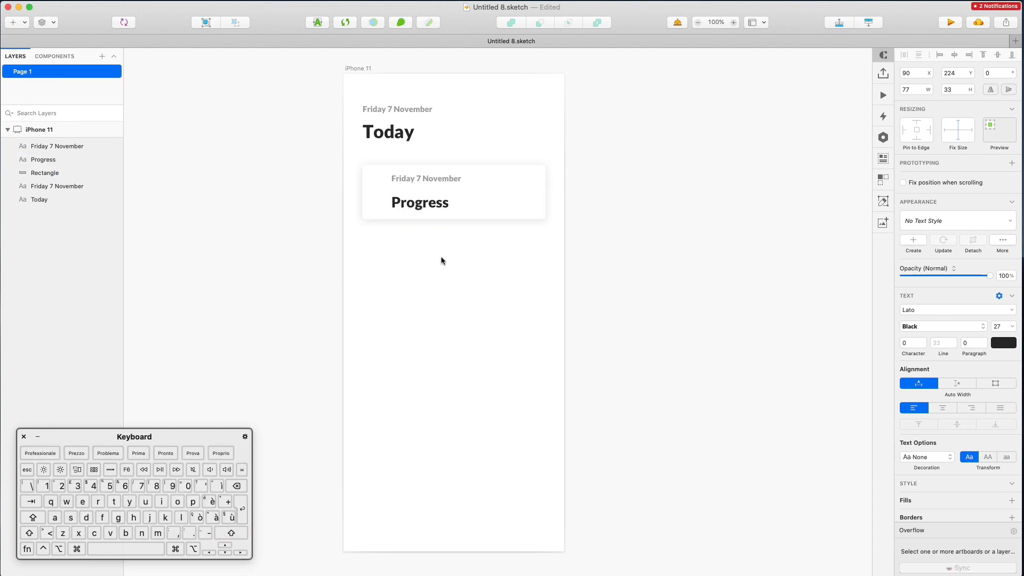
{"action": "left_click", "coordinate": [433, 204]}
{"action": "left_click_drag", "start_coordinate": [432, 204], "coordinate": [432, 199]}
{"action": "left_click", "coordinate": [427, 183]}
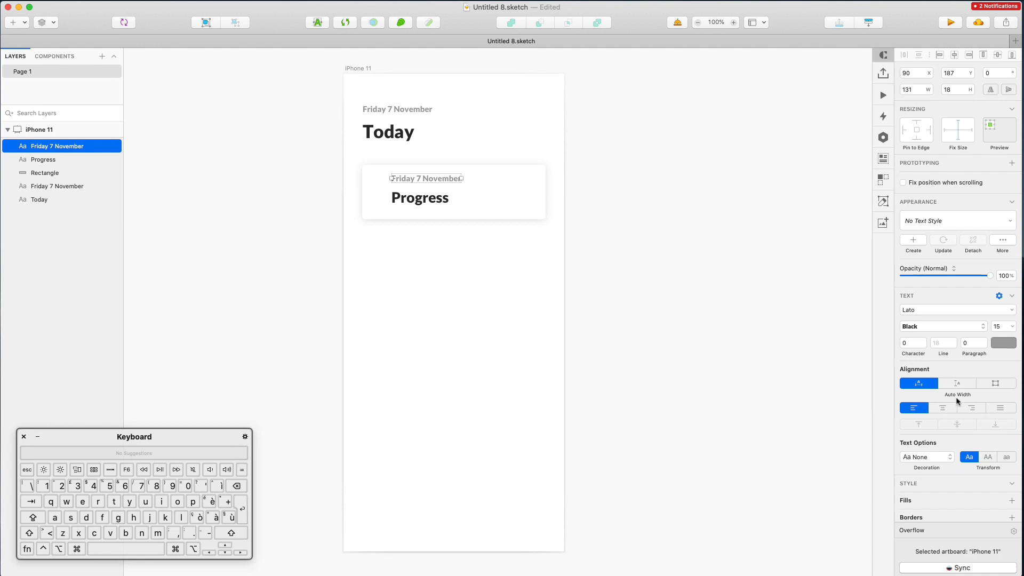
Make the card's date text uppercase with 0,6 letter spacing
{"action": "left_click", "coordinate": [987, 457]}
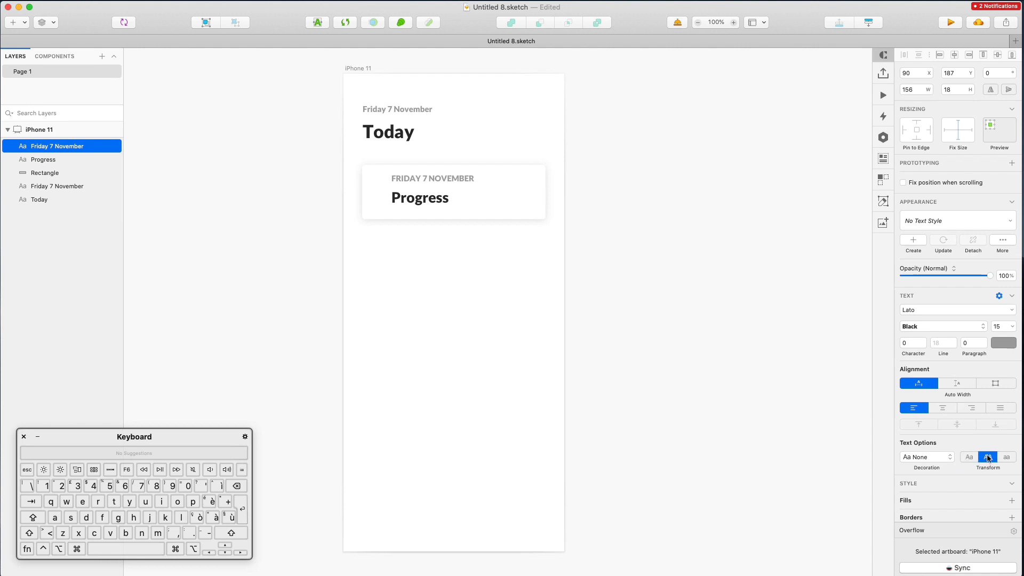
{"action": "left_click", "coordinate": [938, 344]}
{"action": "left_click", "coordinate": [915, 345]}
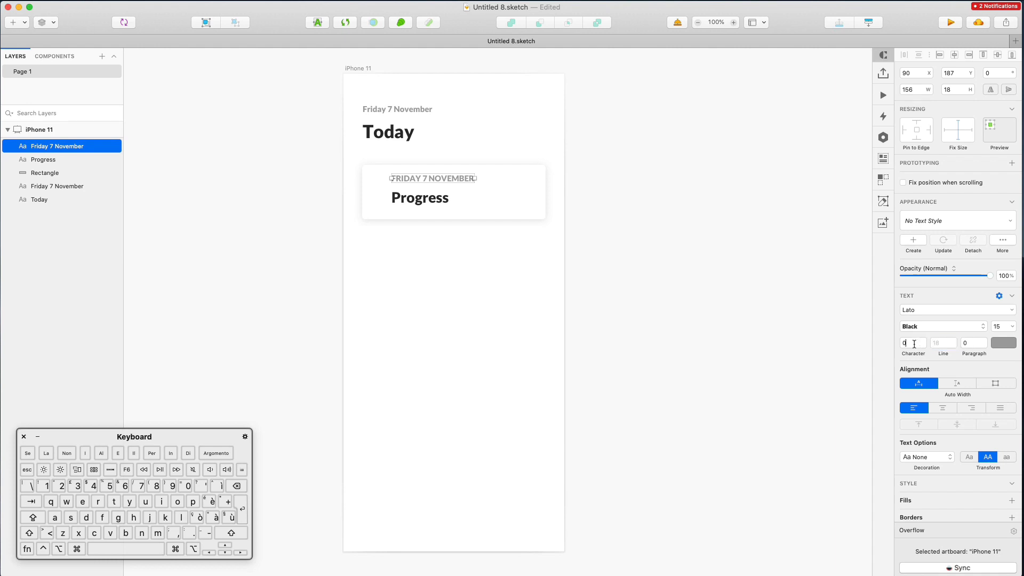
{"action": "key", "text": "Up"}
{"action": "key", "text": "Up"}
{"action": "key", "text": "Up"}
{"action": "key", "text": "Up"}
{"action": "key", "text": "Up"}
{"action": "key", "text": "Up"}
{"action": "key", "text": "Up"}
{"action": "key", "text": "Up"}
{"action": "key", "text": "Up"}
{"action": "key", "text": "Up"}
{"action": "key", "text": "Up"}
{"action": "key", "text": "Up"}
{"action": "key", "text": "Up"}
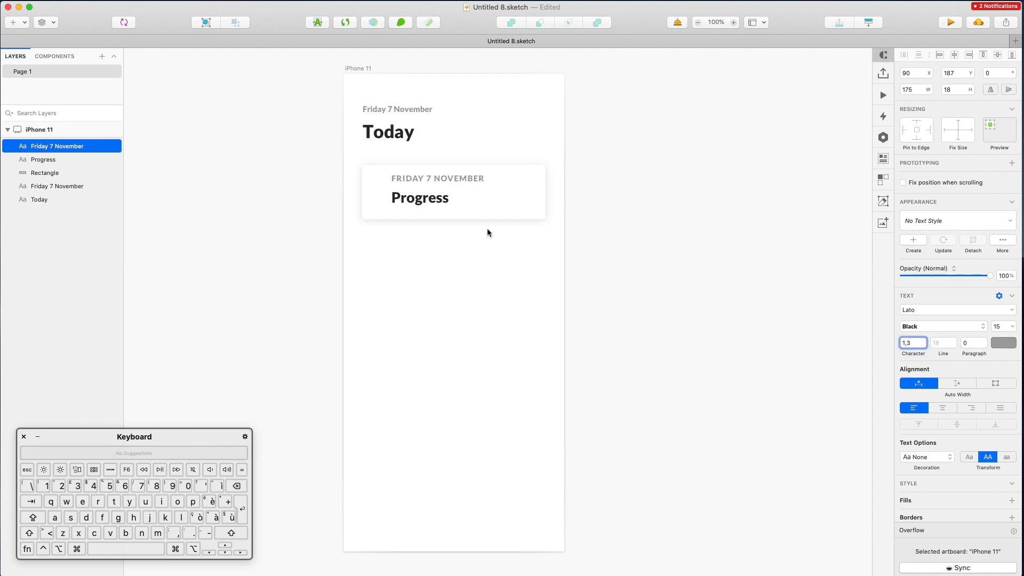
{"action": "scroll", "coordinate": [428, 178], "scroll_direction": "up", "scroll_amount": 5, "text": "super"}
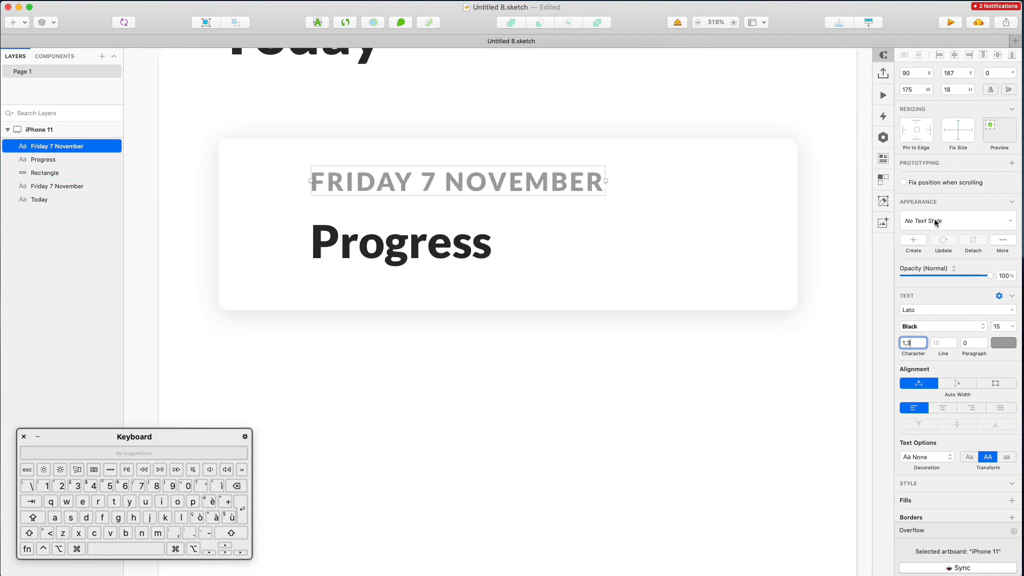
Set the date caption to Bold at size 12
{"action": "left_click", "coordinate": [937, 328]}
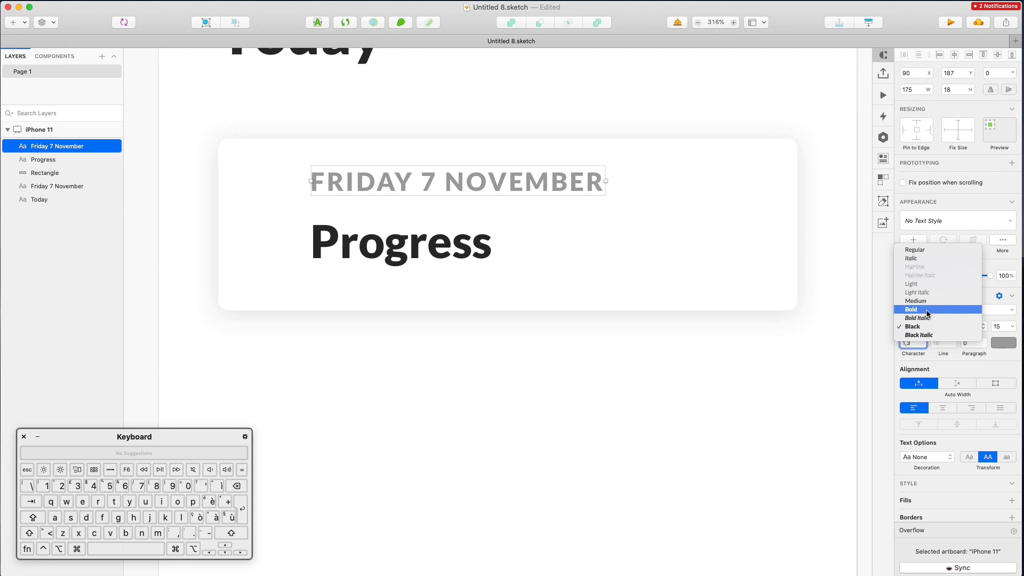
{"action": "left_click", "coordinate": [926, 310]}
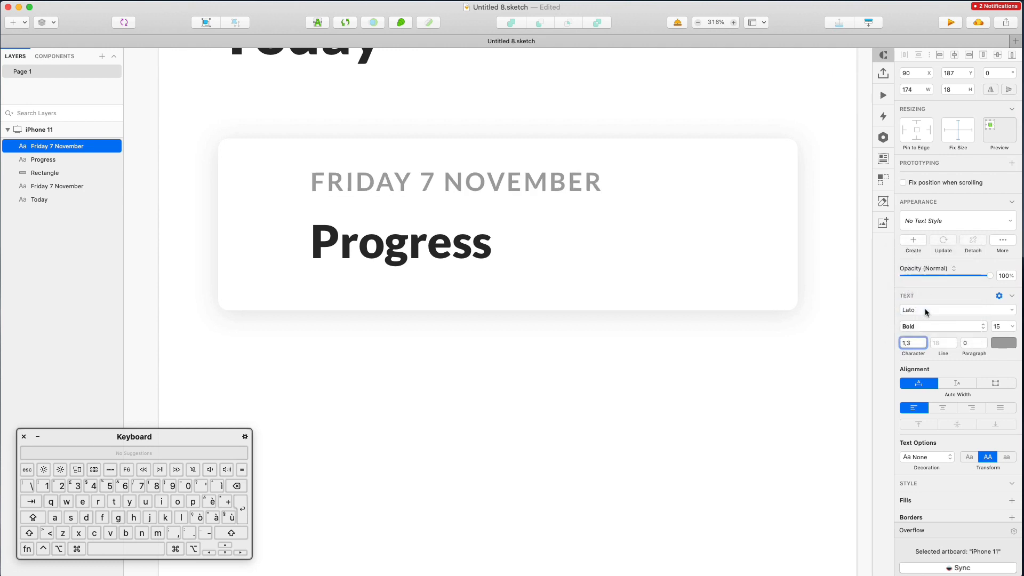
{"action": "scroll", "coordinate": [438, 232], "scroll_direction": "down", "scroll_amount": 4, "text": "super"}
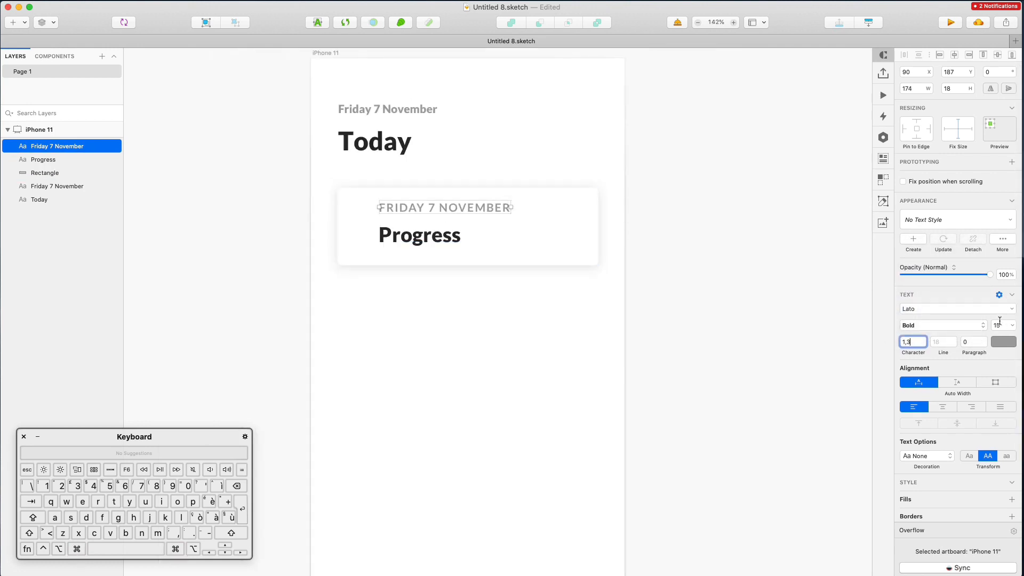
{"action": "left_click", "coordinate": [998, 325]}
{"action": "key", "text": "Down"}
{"action": "key", "text": "Down"}
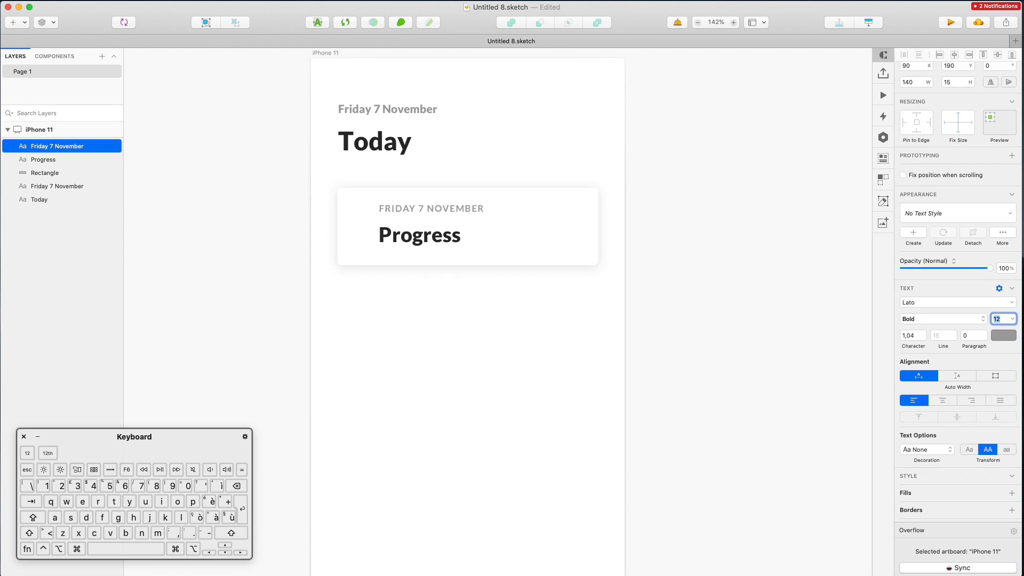
{"action": "key", "text": "Down"}
{"action": "key", "text": "Return"}
{"action": "key", "text": "shift+Down"}
{"action": "key", "text": "shift+Down"}
{"action": "key", "text": "Up"}
{"action": "key", "text": "Up"}
{"action": "key", "text": "Up"}
{"action": "key", "text": "Up"}
{"action": "key", "text": "Up"}
{"action": "key", "text": "Up"}
{"action": "key", "text": "Up"}
{"action": "key", "text": "Up"}
{"action": "key", "text": "Up"}
{"action": "key", "text": "Up"}
{"action": "key", "text": "Up"}
{"action": "key", "text": "Up"}
{"action": "key", "text": "Up"}
{"action": "key", "text": "Up"}
{"action": "key", "text": "Up"}
{"action": "key", "text": "Up"}
{"action": "key", "text": "Up"}
{"action": "key", "text": "Up"}
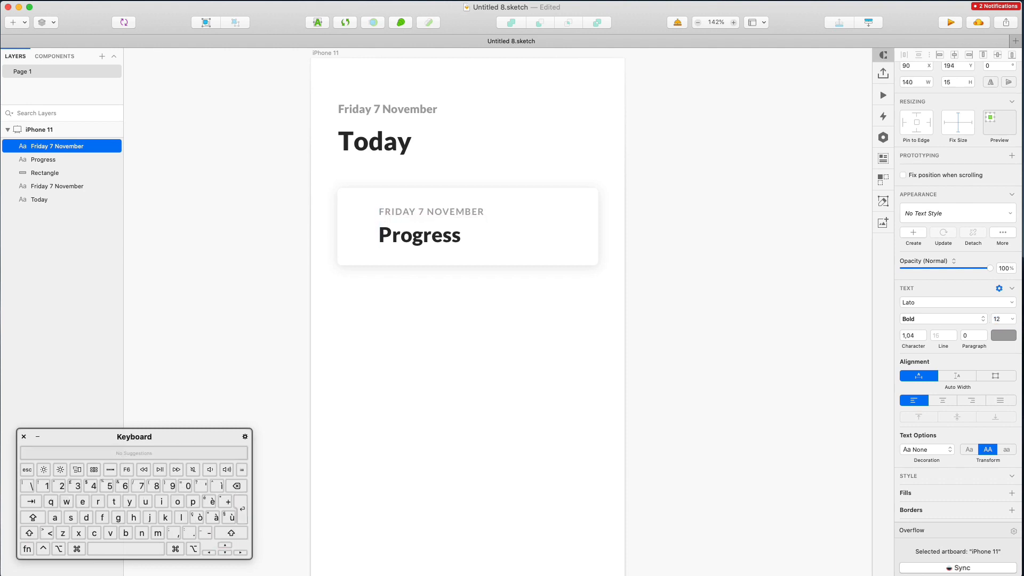
Shift the date and Progress texts right to X 120 and slightly down
{"action": "left_click", "coordinate": [420, 242], "text": "shift"}
{"action": "key", "text": "shift+Right"}
{"action": "key", "text": "shift+Right"}
{"action": "key", "text": "shift+Right"}
{"action": "key", "text": "Down"}
{"action": "key", "text": "Down"}
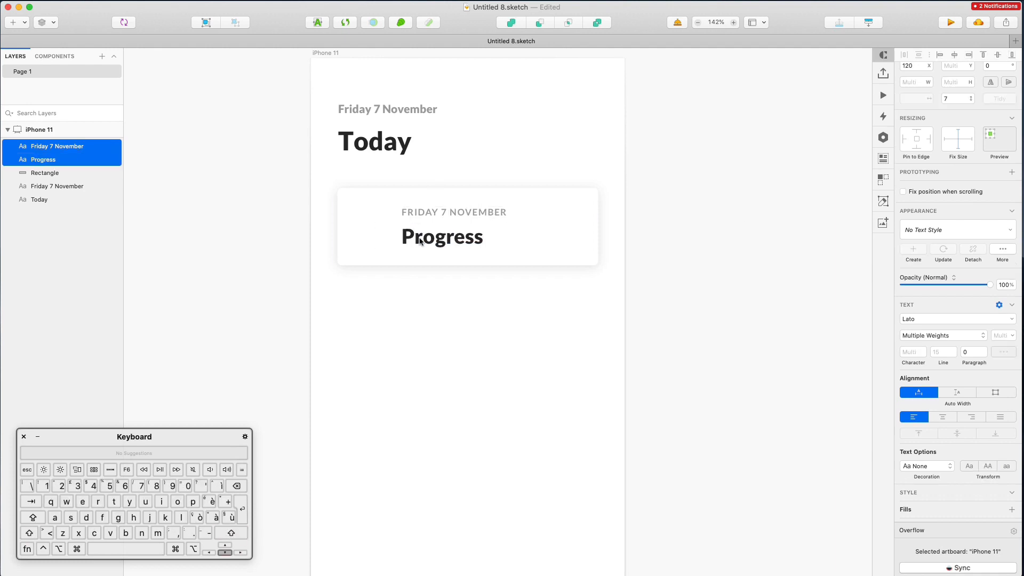
{"action": "left_click", "coordinate": [542, 181]}
Grow the card evenly to 344 × 116
{"action": "left_click", "coordinate": [464, 190]}
{"action": "left_click_drag", "start_coordinate": [469, 188], "coordinate": [469, 185]}
{"action": "left_click", "coordinate": [626, 144]}
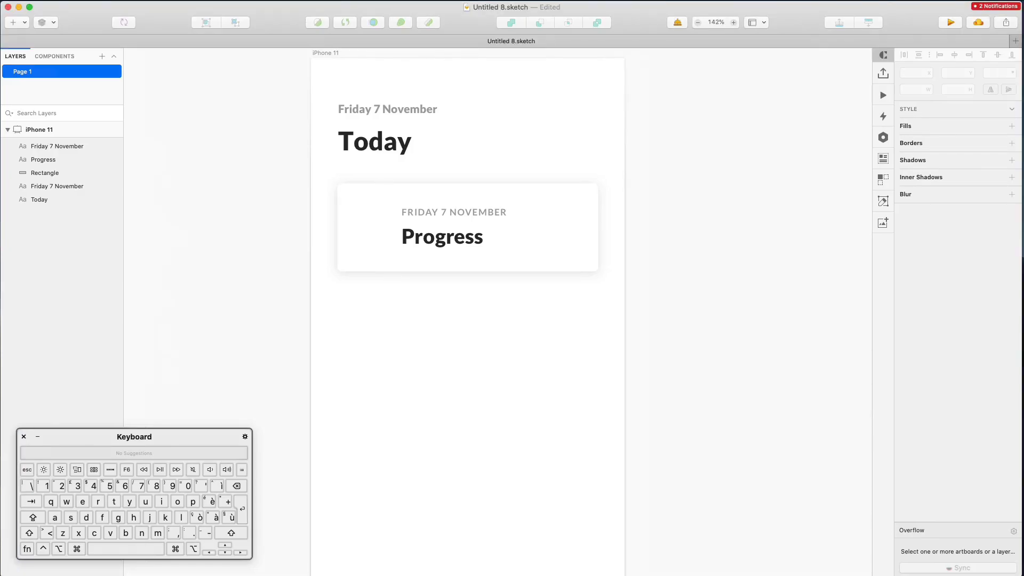
Search Nucleo's Google Material Icons for 'graph' and drag the ic_graphic_eq_48px icon onto the Progress card
{"action": "key", "text": "super+Tab"}
{"action": "left_click_drag", "start_coordinate": [490, 134], "coordinate": [585, 154]}
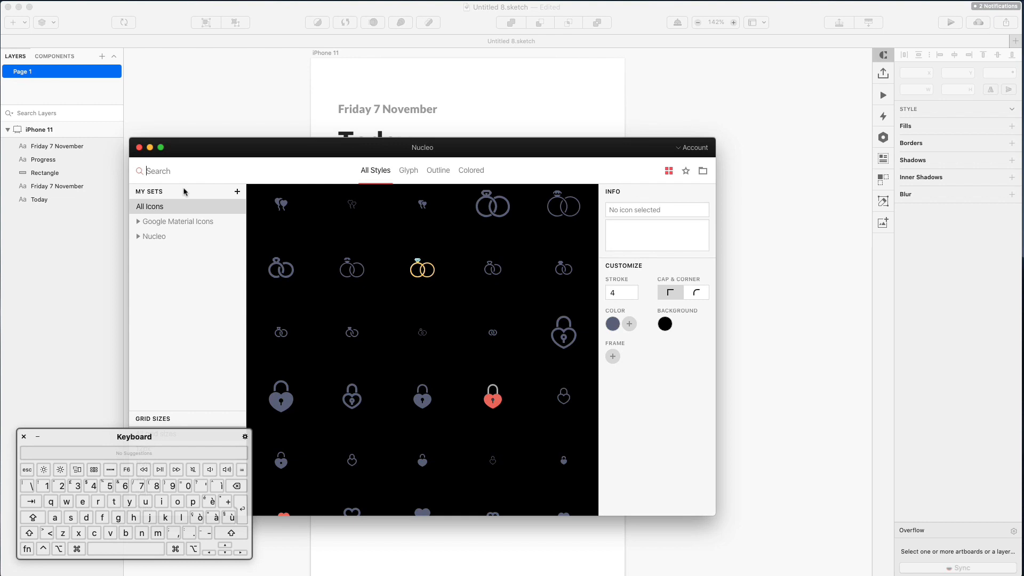
{"action": "type", "text": "graph"}
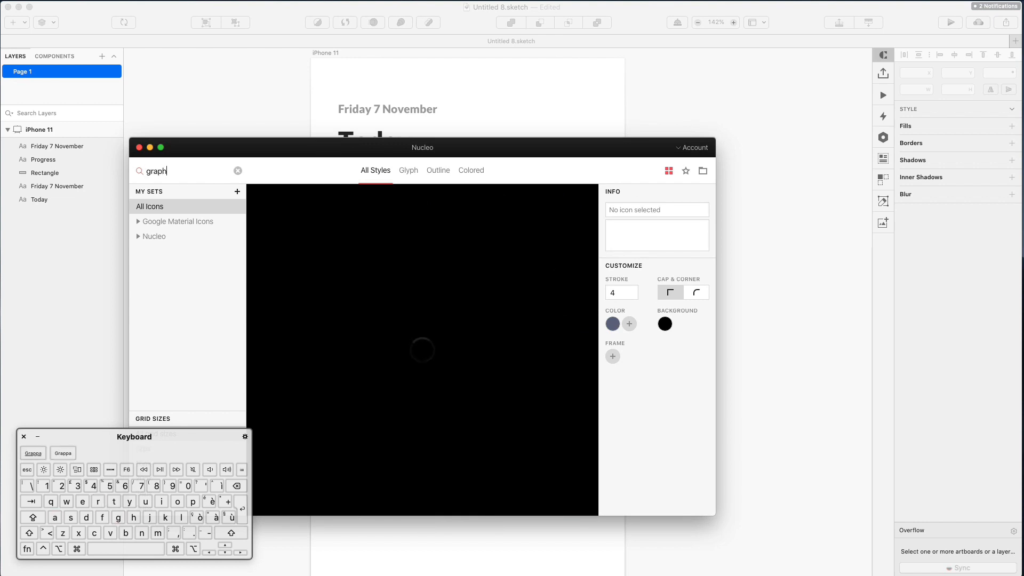
{"action": "left_click", "coordinate": [193, 222]}
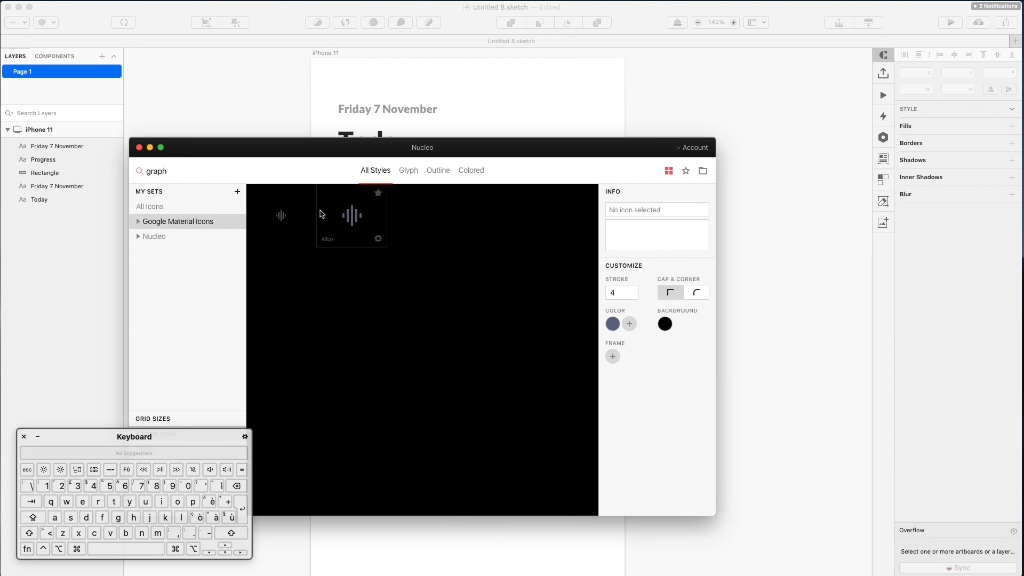
{"action": "left_click_drag", "start_coordinate": [360, 155], "coordinate": [649, 222]}
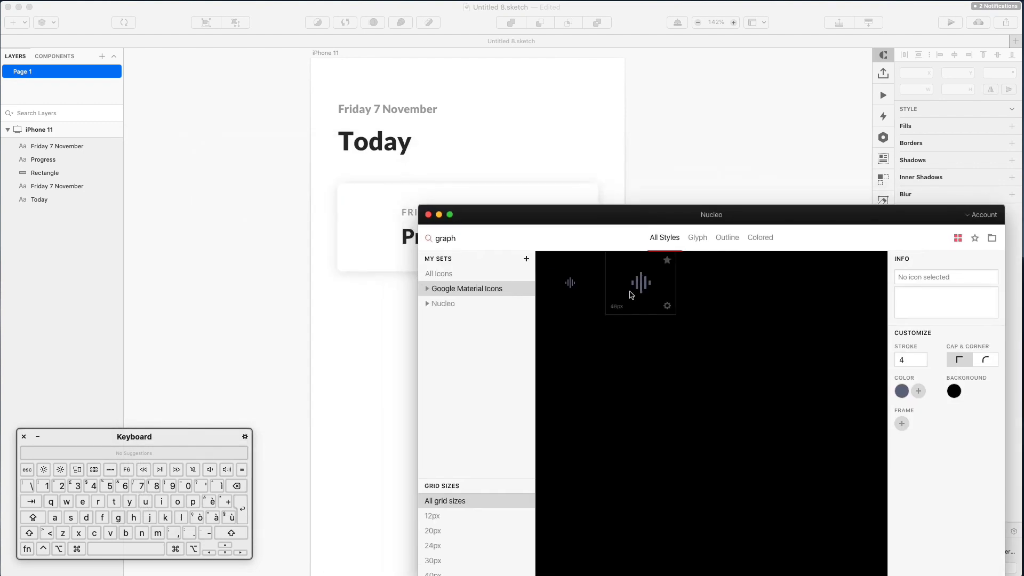
{"action": "left_click_drag", "start_coordinate": [643, 296], "coordinate": [370, 228]}
{"action": "mouse_move", "coordinate": [595, 225]}
{"action": "left_mouse_down"}
{"action": "mouse_move", "coordinate": [553, 168]}
{"action": "mouse_move", "coordinate": [576, 163]}
{"action": "left_mouse_up"}
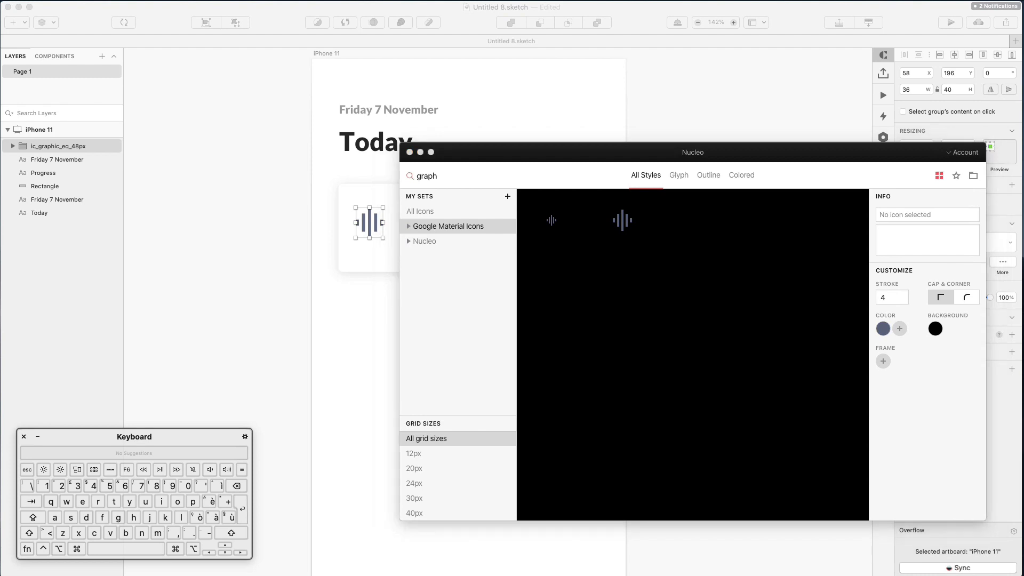
{"action": "left_click_drag", "start_coordinate": [615, 53], "coordinate": [515, 106]}
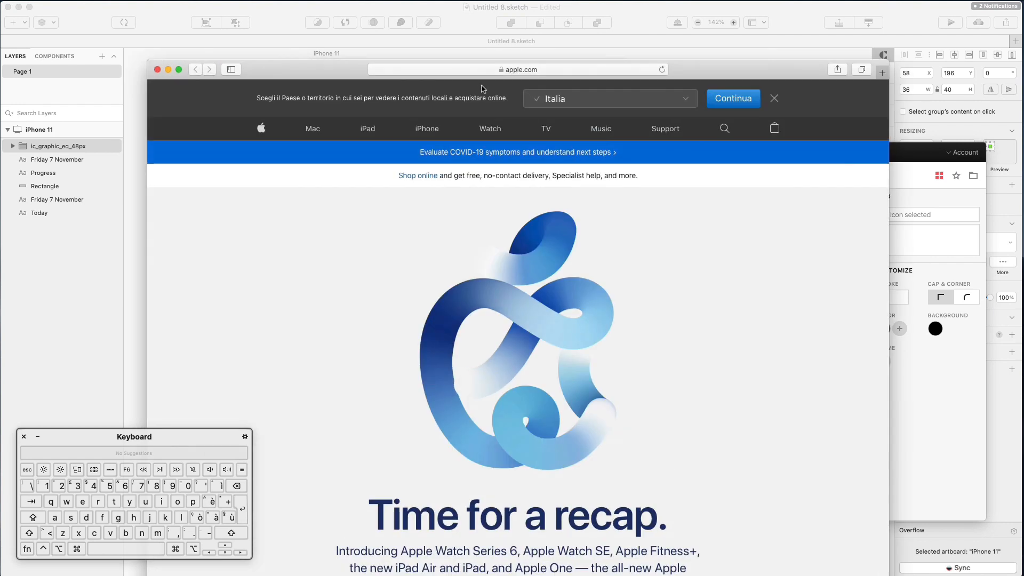
Search Google for nucleoapp, open and browse nucleoapp.com, then start a 'google icon' search
{"action": "left_click", "coordinate": [527, 73]}
{"action": "type", "text": "nuce"}
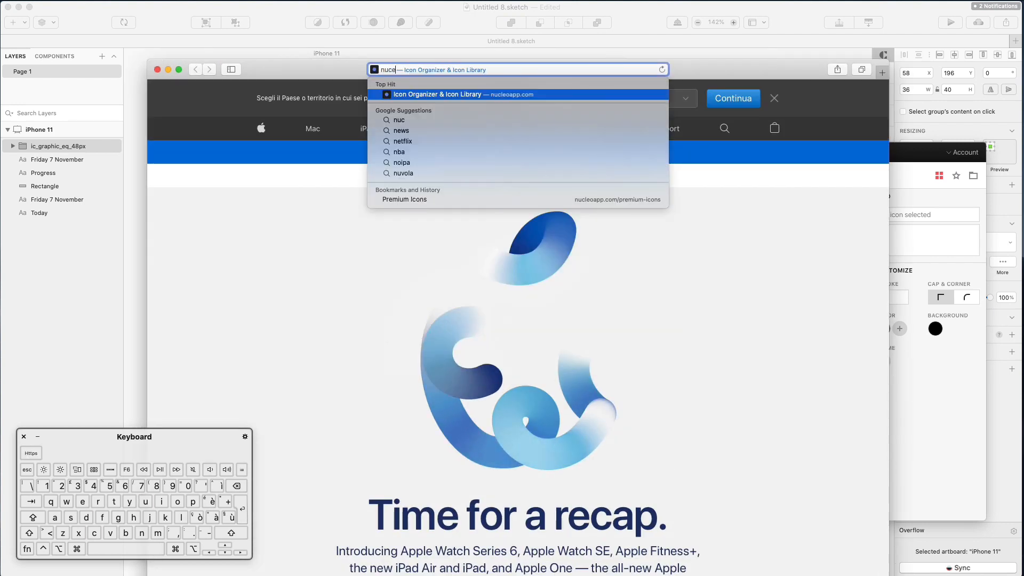
{"action": "type", "text": "loapp"}
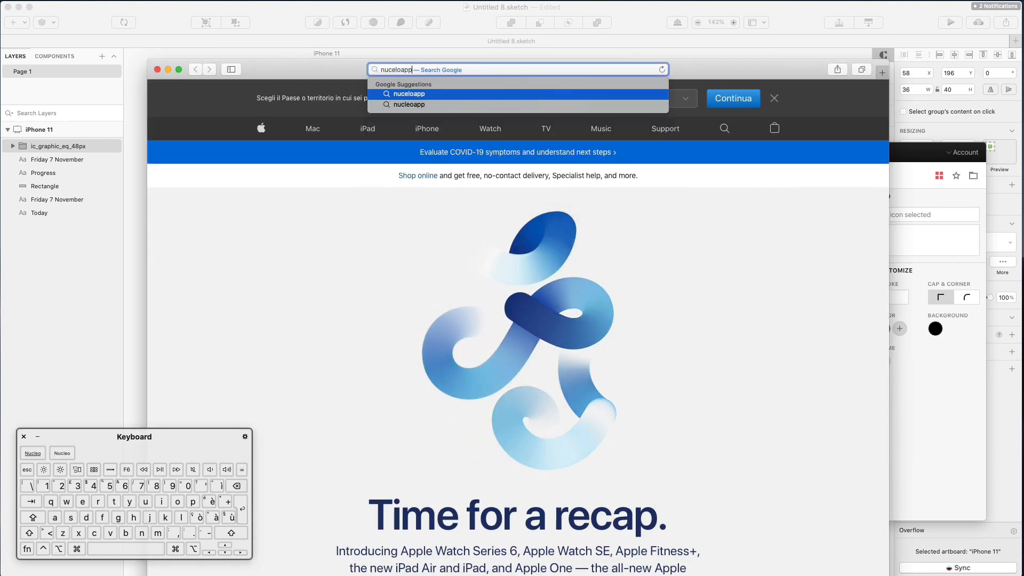
{"action": "key", "text": "Return"}
{"action": "left_click", "coordinate": [288, 242]}
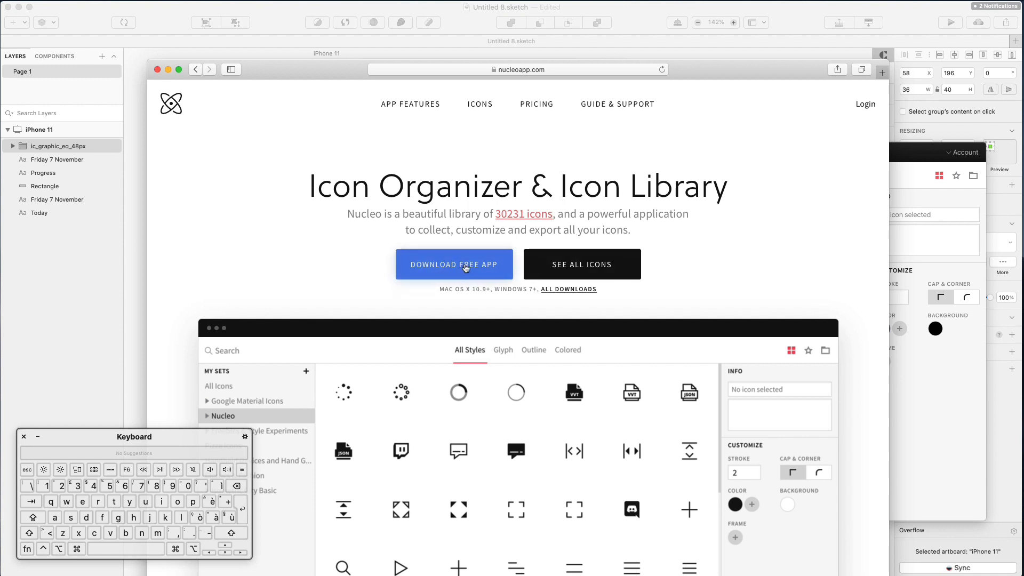
{"action": "scroll", "coordinate": [466, 268], "scroll_direction": "down", "scroll_amount": 2}
{"action": "scroll", "coordinate": [270, 388], "scroll_direction": "down", "scroll_amount": 2}
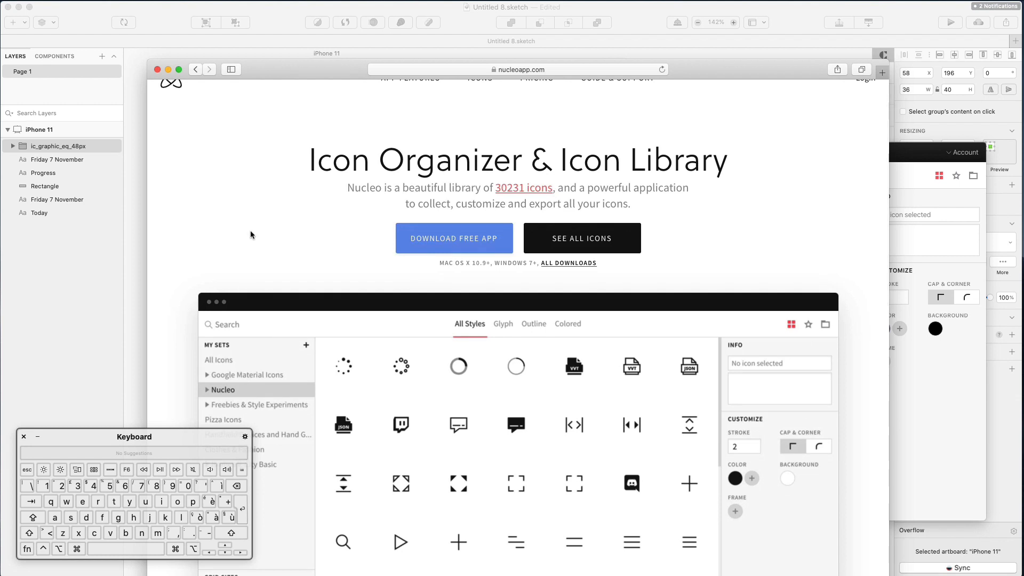
{"action": "left_click", "coordinate": [404, 70]}
{"action": "type", "text": "goo"}
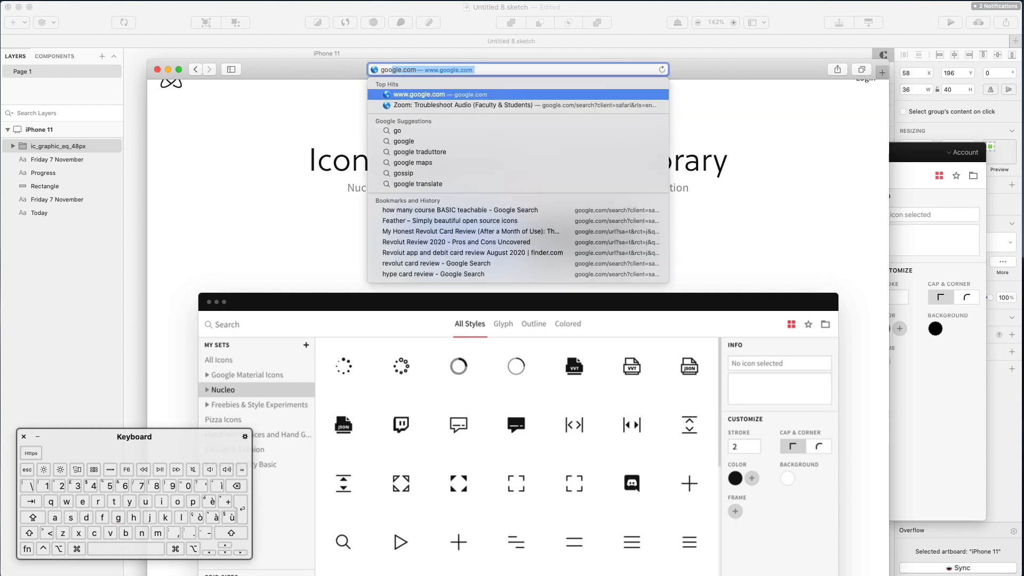
{"action": "type", "text": "gle icon"}
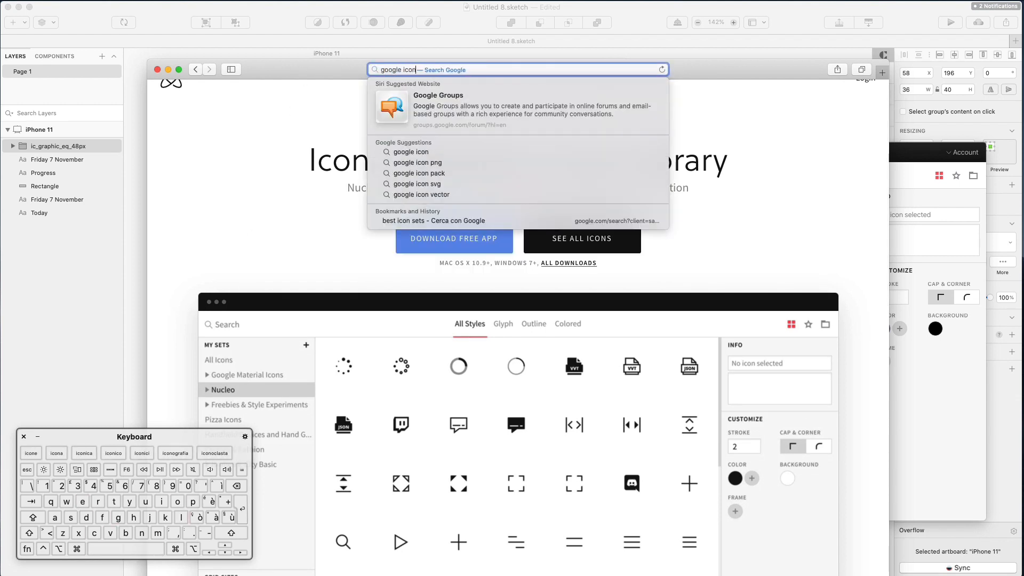
Open Material Design Icons, filter for 'graph', and download graphic_eq as a 24 px SVG
{"action": "key", "text": "Return"}
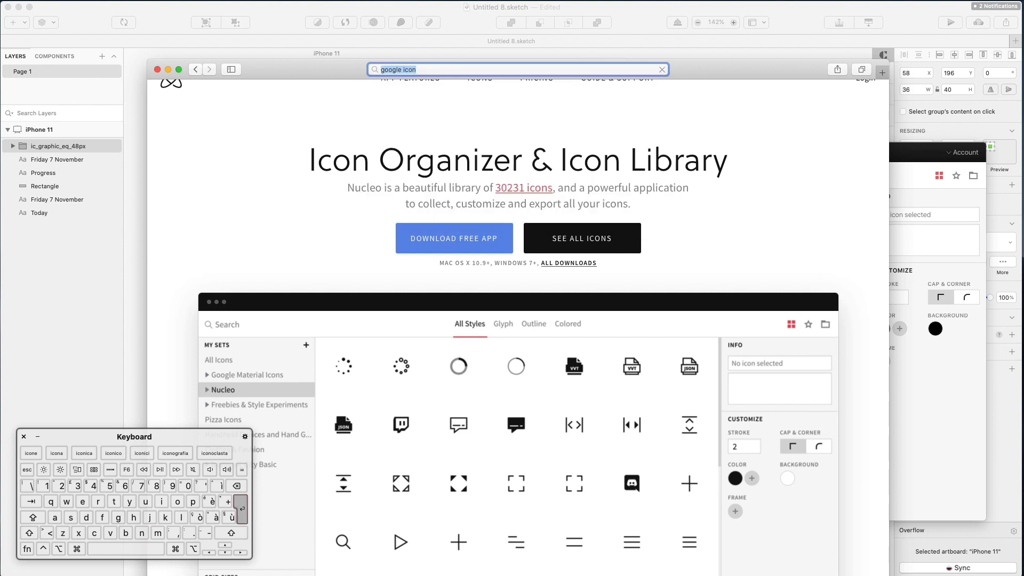
{"action": "scroll", "coordinate": [424, 231], "scroll_direction": "down", "scroll_amount": 1}
{"action": "scroll", "coordinate": [424, 230], "scroll_direction": "down", "scroll_amount": 5}
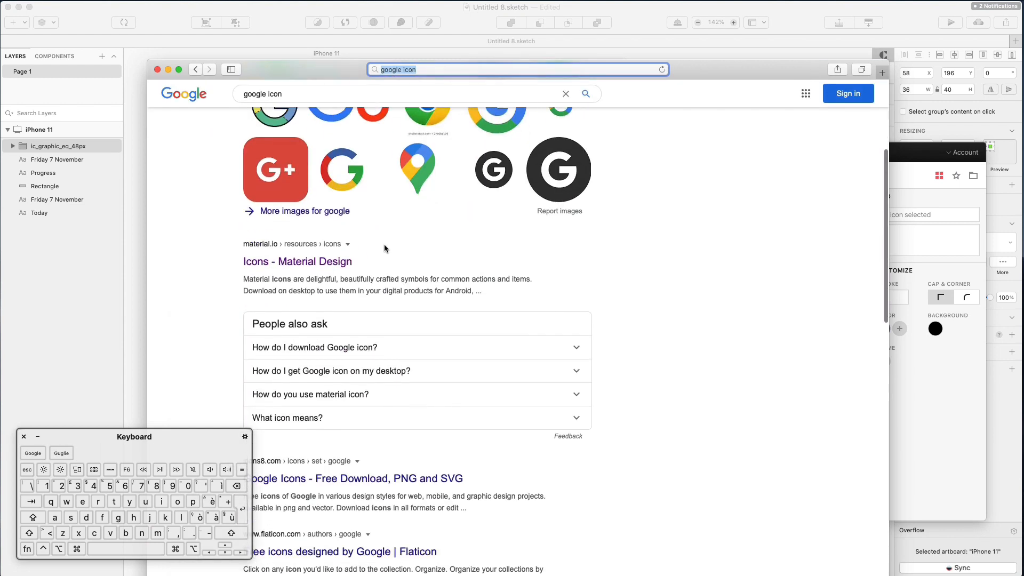
{"action": "left_click", "coordinate": [288, 261]}
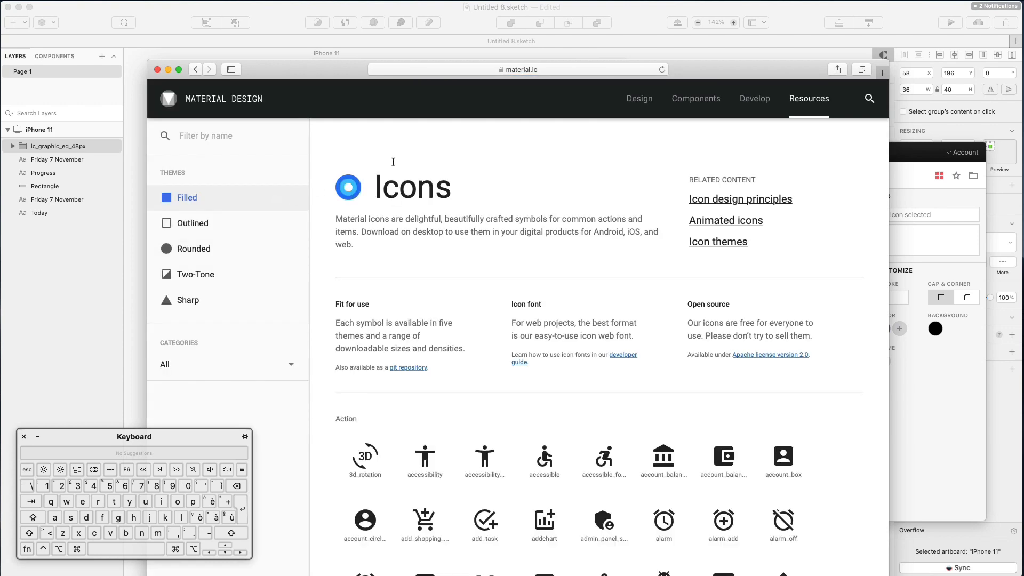
{"action": "left_click_drag", "start_coordinate": [331, 80], "coordinate": [308, 19]}
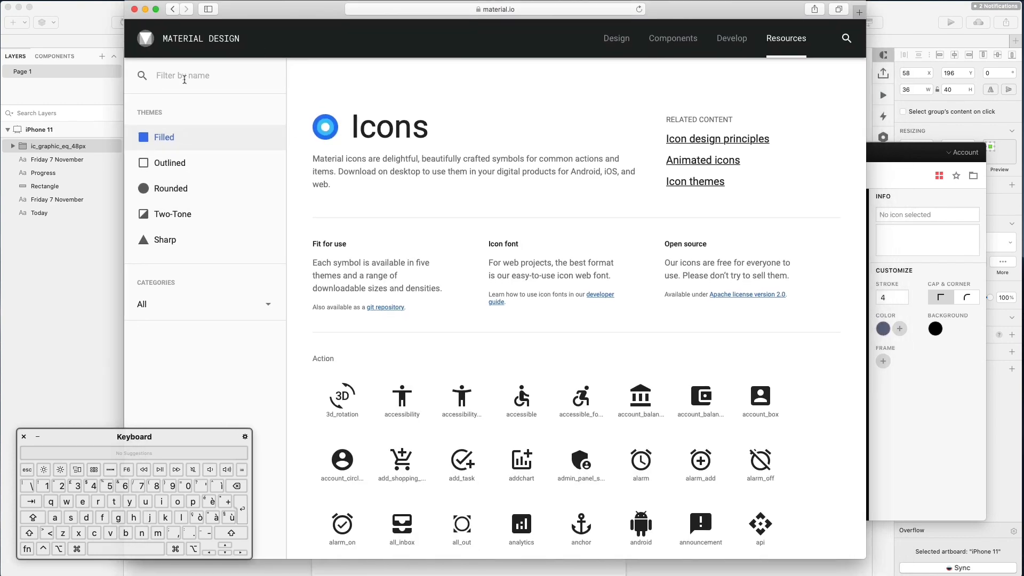
{"action": "type", "text": "graph"}
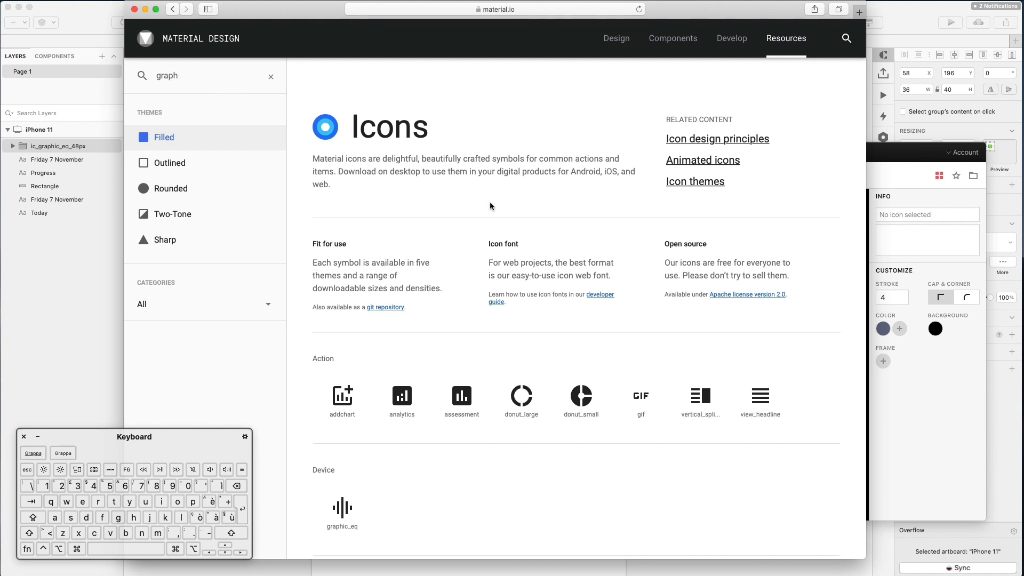
{"action": "scroll", "coordinate": [382, 446], "scroll_direction": "down", "scroll_amount": 3}
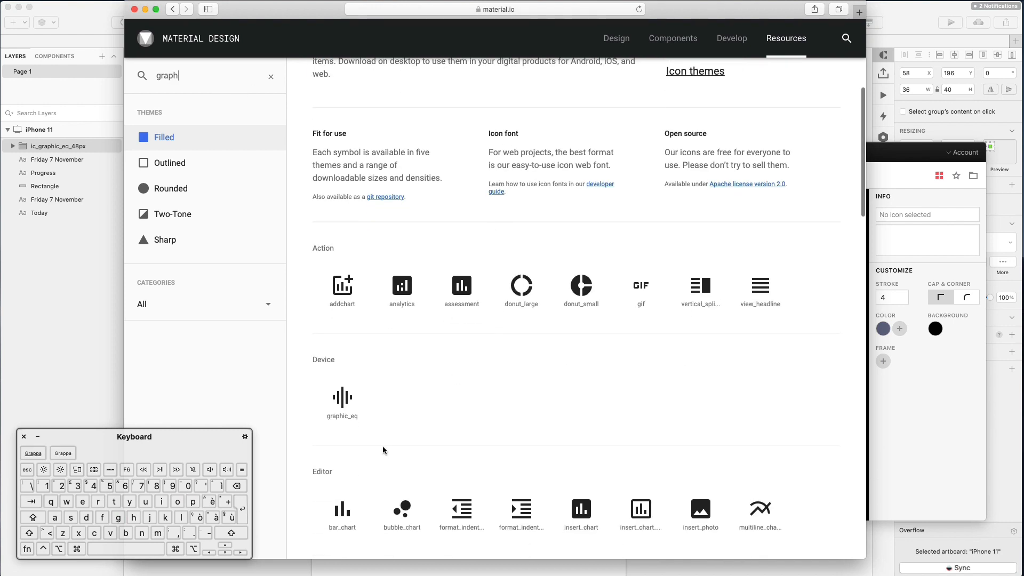
{"action": "left_click", "coordinate": [342, 402]}
{"action": "left_click_drag", "start_coordinate": [328, 15], "coordinate": [398, 15]}
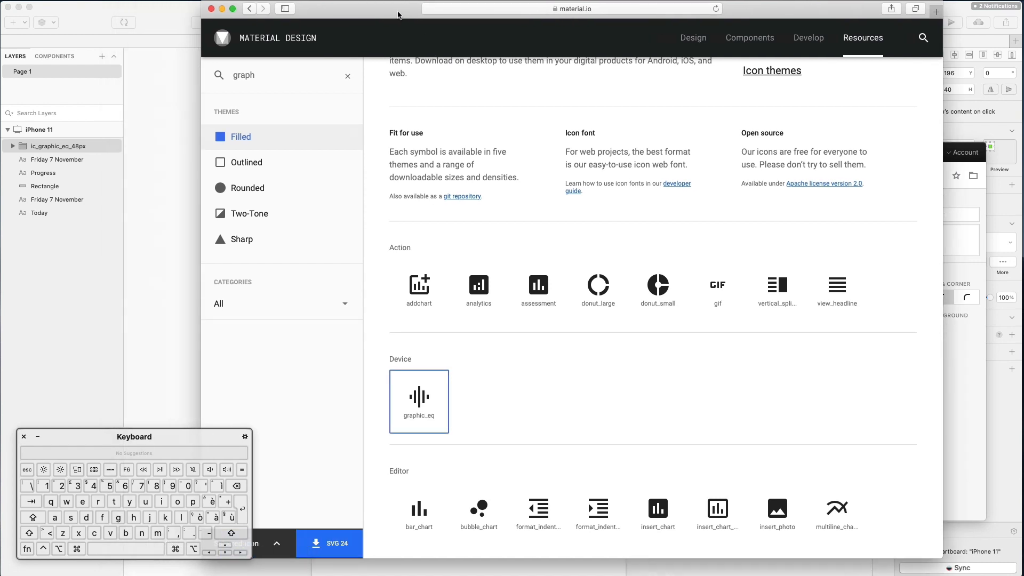
{"action": "left_click", "coordinate": [337, 553]}
{"action": "left_click", "coordinate": [176, 144]}
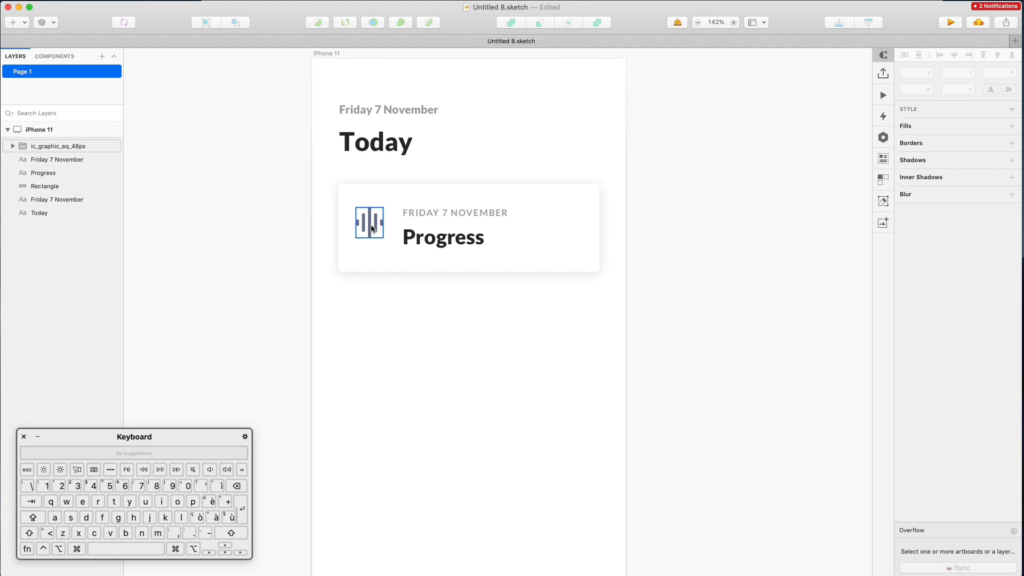
Position the equalizer icon at the card's left and shift the FRIDAY 7 NOVEMBER and Progress texts right
{"action": "left_click_drag", "start_coordinate": [372, 228], "coordinate": [376, 231]}
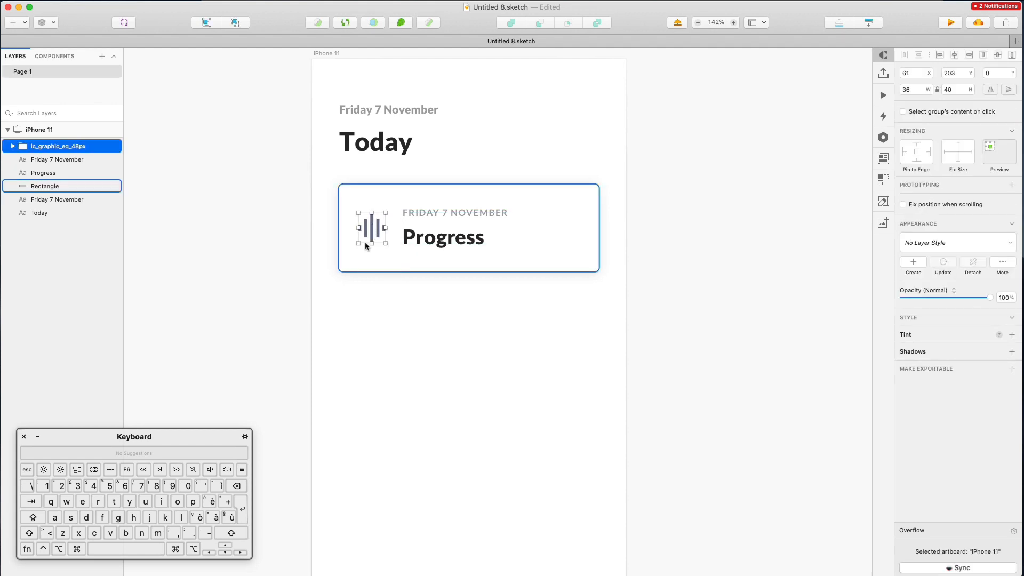
{"action": "key", "text": "super+Tab"}
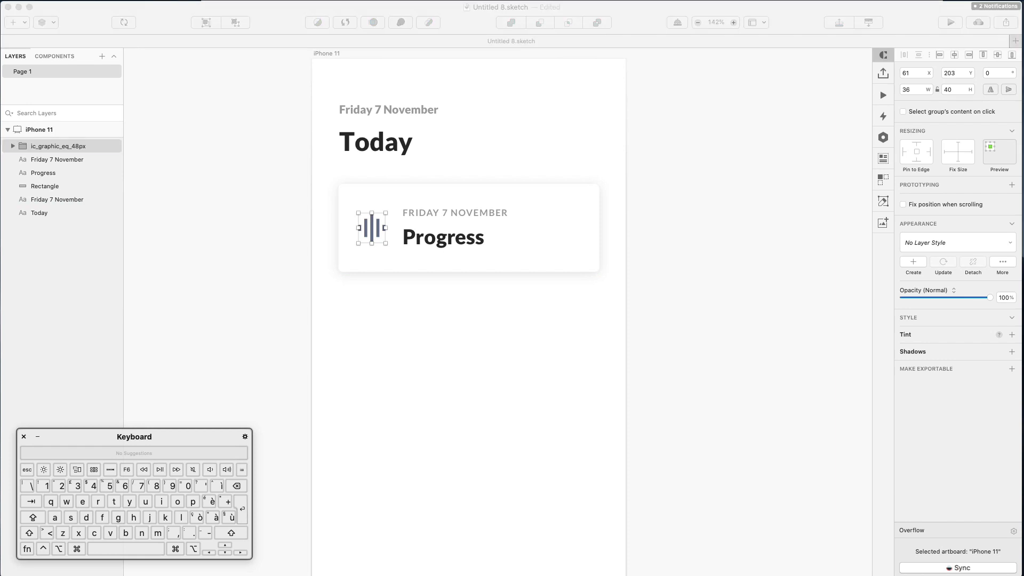
{"action": "left_click", "coordinate": [476, 320]}
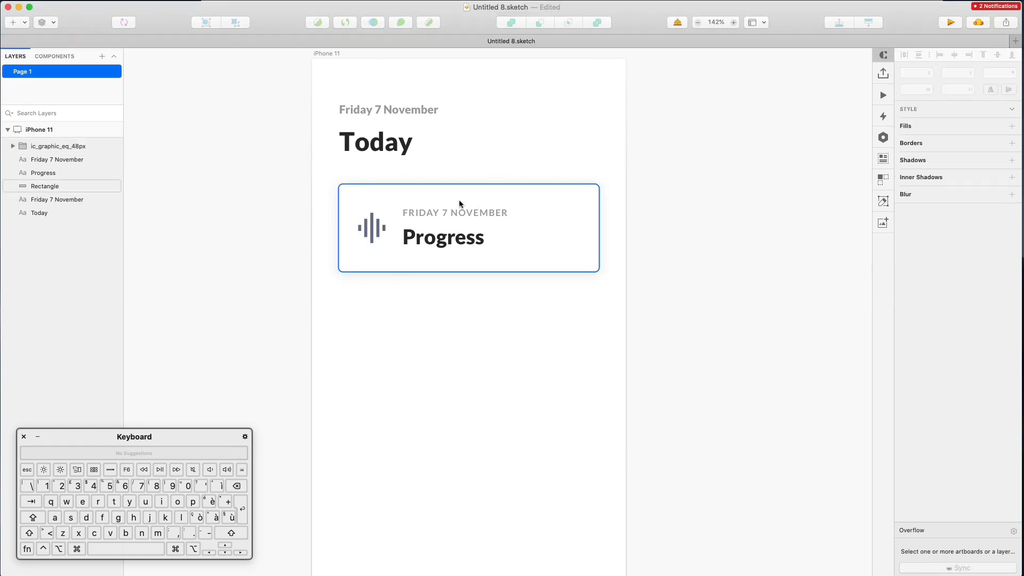
{"action": "left_click_drag", "start_coordinate": [380, 233], "coordinate": [381, 233]}
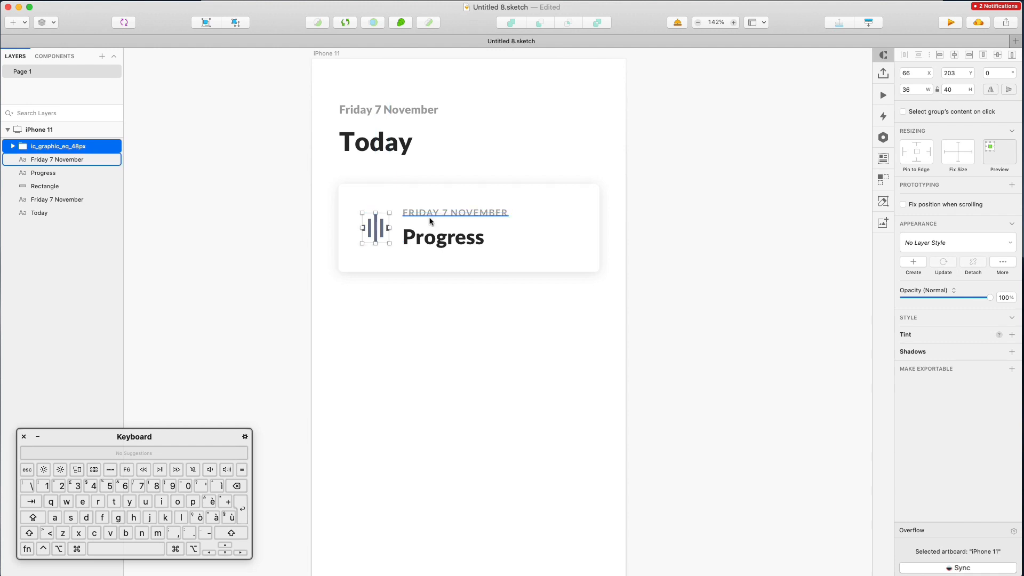
{"action": "key", "text": "Up"}
{"action": "key", "text": "Up"}
{"action": "left_click", "coordinate": [430, 220]}
{"action": "left_click", "coordinate": [434, 239], "text": "shift"}
{"action": "key", "text": "Right"}
{"action": "key", "text": "Right"}
{"action": "key", "text": "Right"}
{"action": "key", "text": "Right"}
{"action": "key", "text": "Right"}
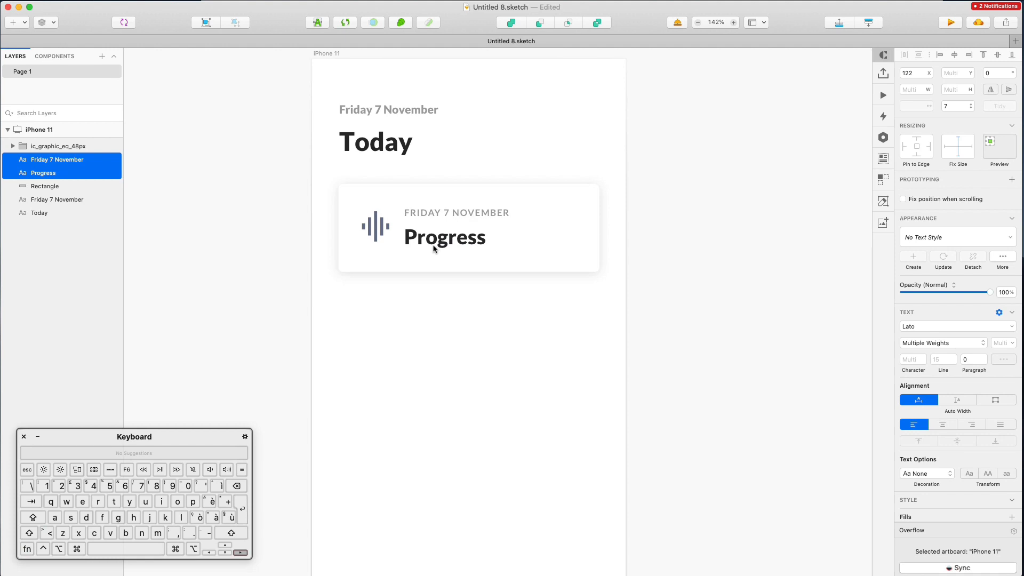
Recolour the icon's inner shape to a lighter grey B3B7CB at 100% opacity
{"action": "left_click", "coordinate": [375, 235]}
{"action": "key", "text": "5"}
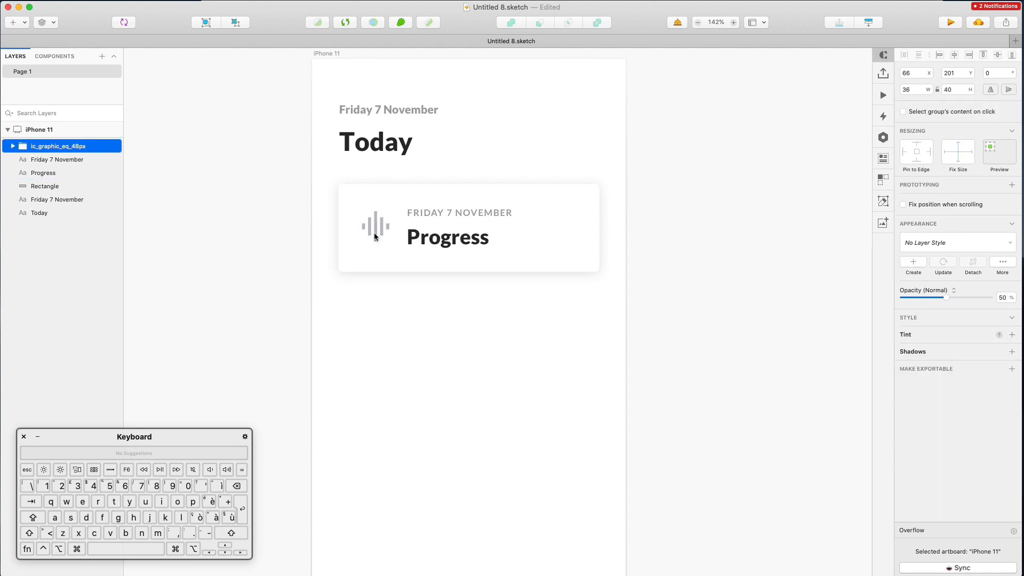
{"action": "key", "text": "0"}
{"action": "left_click_drag", "start_coordinate": [320, 213], "coordinate": [394, 240]}
{"action": "left_click", "coordinate": [377, 264], "text": "shift+super"}
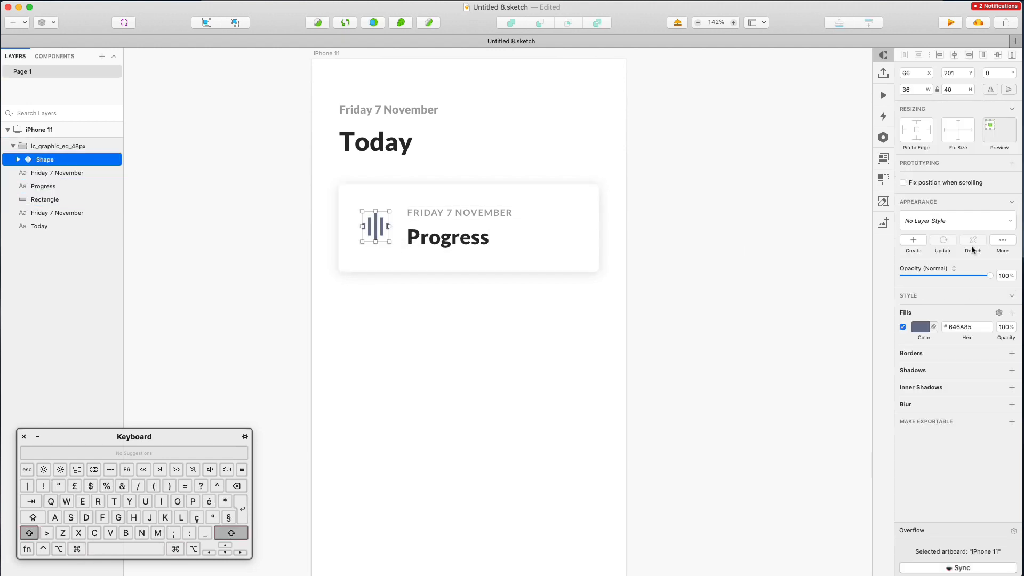
{"action": "left_click", "coordinate": [917, 326]}
{"action": "left_click_drag", "start_coordinate": [922, 413], "coordinate": [915, 391]}
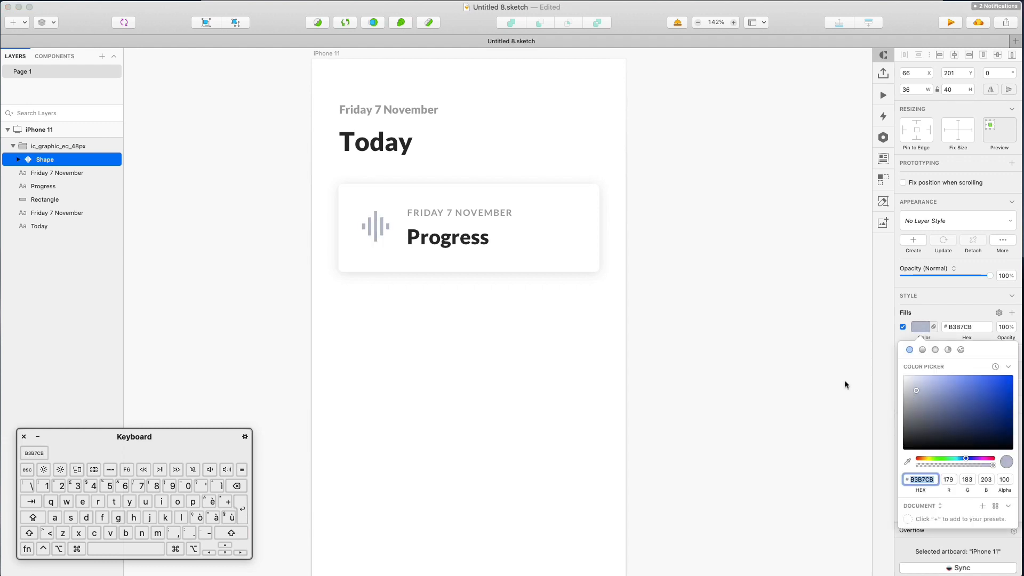
{"action": "left_click", "coordinate": [462, 370]}
{"action": "left_click", "coordinate": [392, 294]}
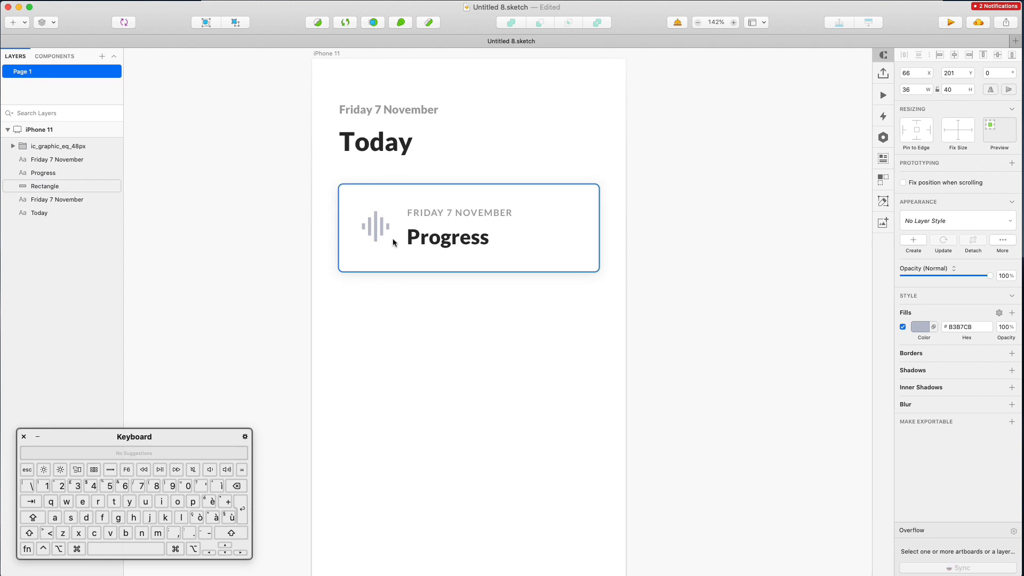
{"action": "left_click", "coordinate": [381, 237]}
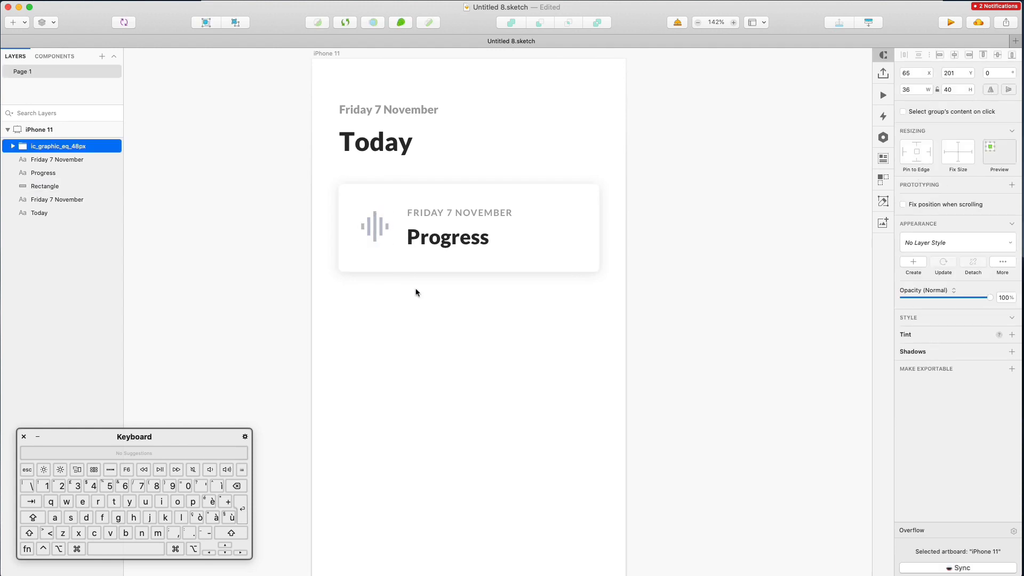
{"action": "left_click", "coordinate": [436, 319]}
Duplicate the Progress card directly below the original and delete the copy's icon
{"action": "scroll", "coordinate": [437, 240], "scroll_direction": "down", "scroll_amount": 3}
{"action": "scroll", "coordinate": [437, 242], "scroll_direction": "down", "scroll_amount": 1}
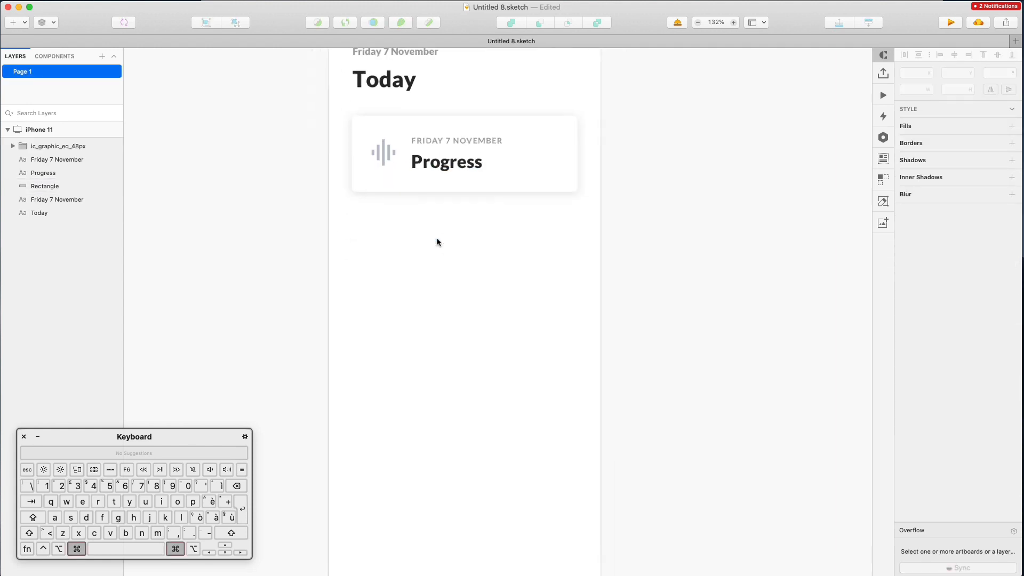
{"action": "scroll", "coordinate": [437, 242], "scroll_direction": "up", "scroll_amount": 3}
{"action": "left_click_drag", "start_coordinate": [322, 193], "coordinate": [496, 260]}
{"action": "left_click_drag", "start_coordinate": [423, 215], "coordinate": [442, 313]}
{"action": "left_click", "coordinate": [658, 280]}
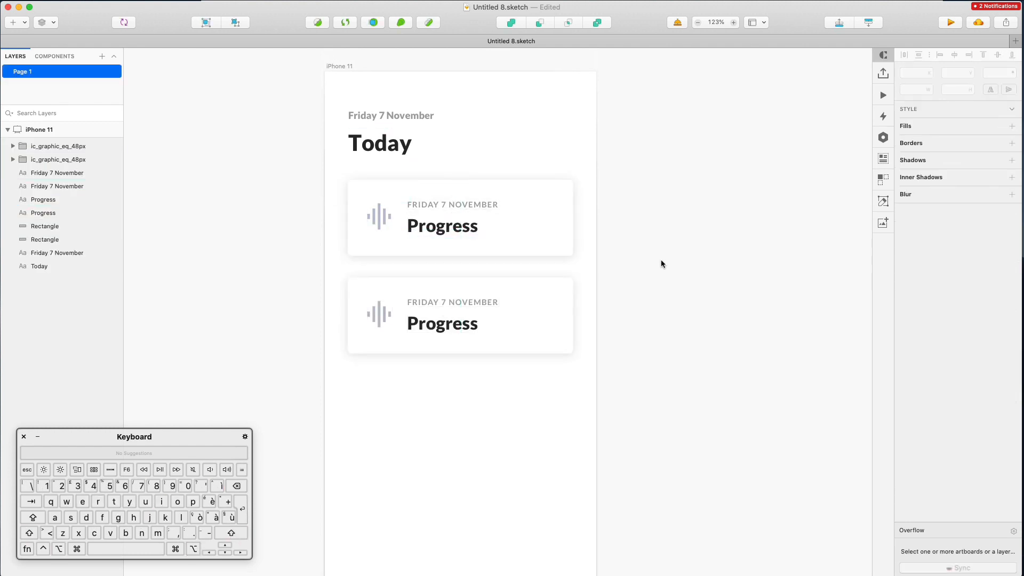
{"action": "left_click", "coordinate": [390, 312]}
{"action": "key", "text": "BackSpace"}
Change the copy's date text to '84' and its Progress text to 'Lesson'
{"action": "left_click", "coordinate": [443, 310]}
{"action": "double_click", "coordinate": [442, 309]}
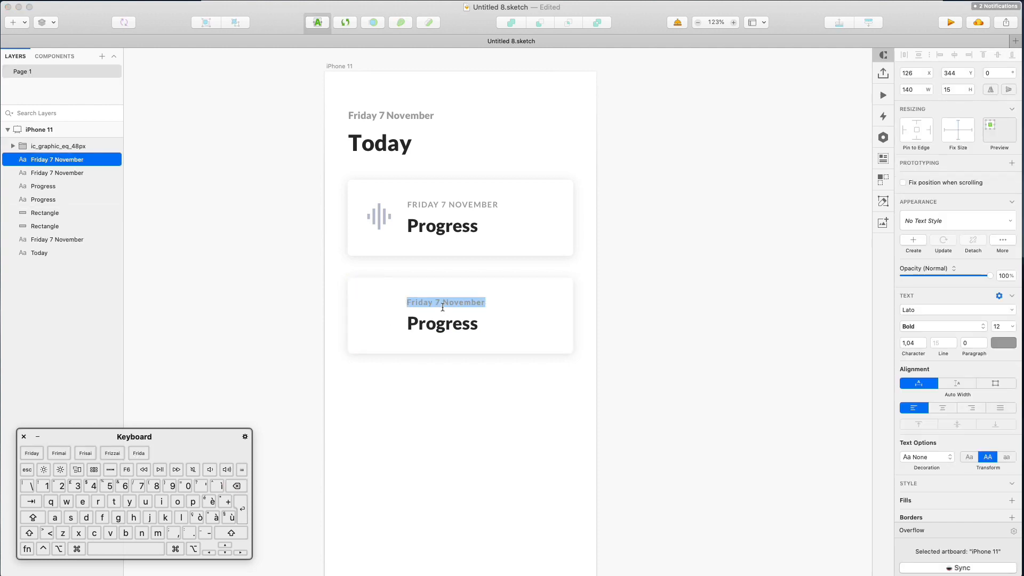
{"action": "type", "text": "84"}
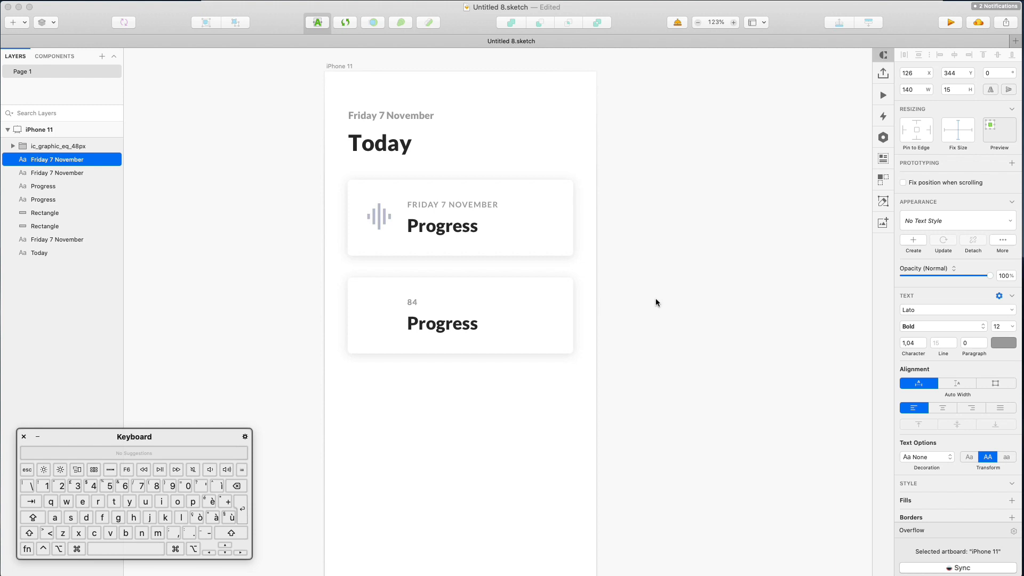
{"action": "left_click", "coordinate": [655, 302]}
{"action": "left_click", "coordinate": [424, 323]}
{"action": "double_click", "coordinate": [424, 323]}
{"action": "type", "text": "Lesson"}
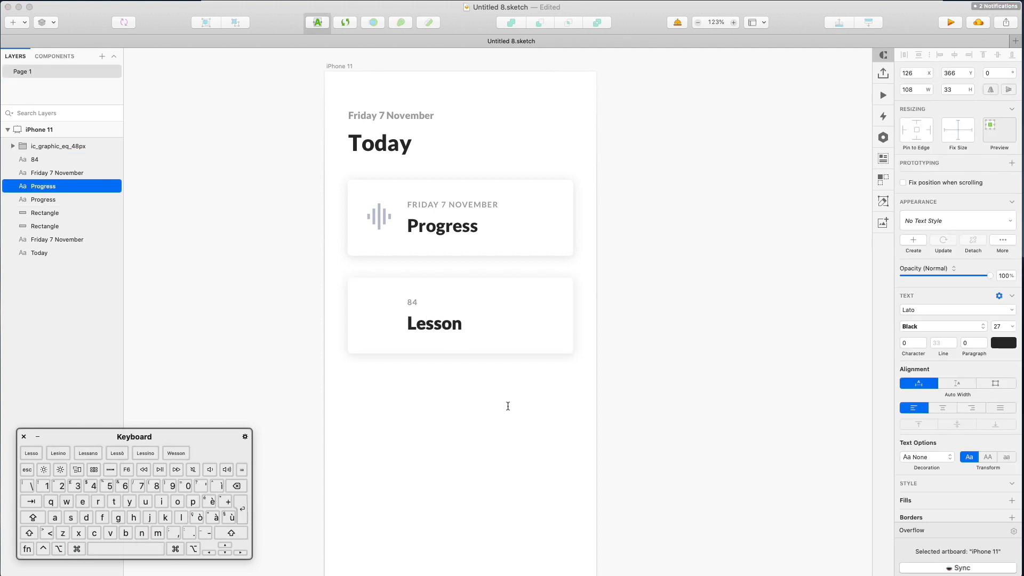
{"action": "left_click", "coordinate": [505, 404]}
{"action": "left_click", "coordinate": [417, 321]}
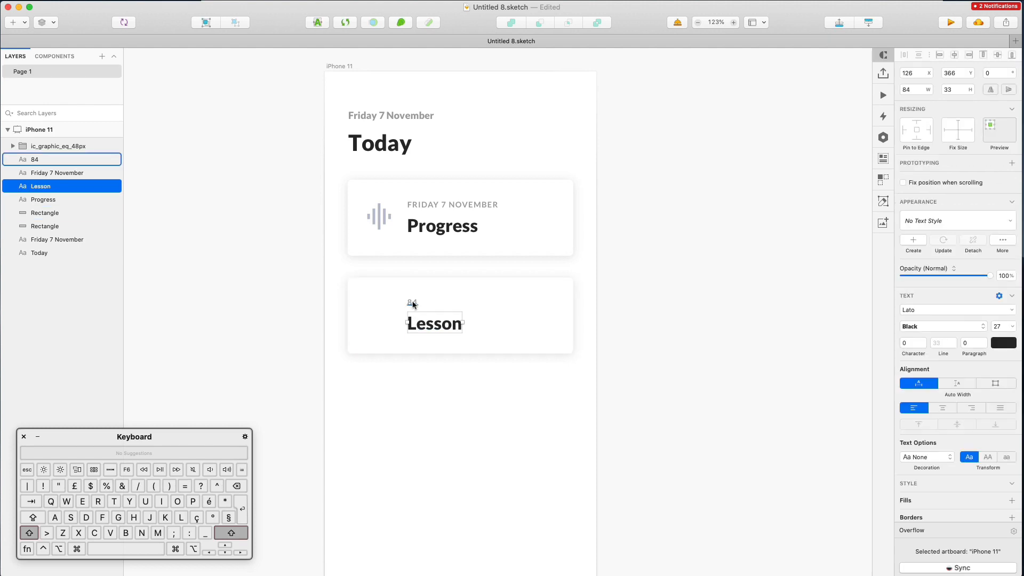
{"action": "left_click", "coordinate": [412, 302], "text": "shift"}
{"action": "left_click", "coordinate": [500, 300], "text": "shift"}
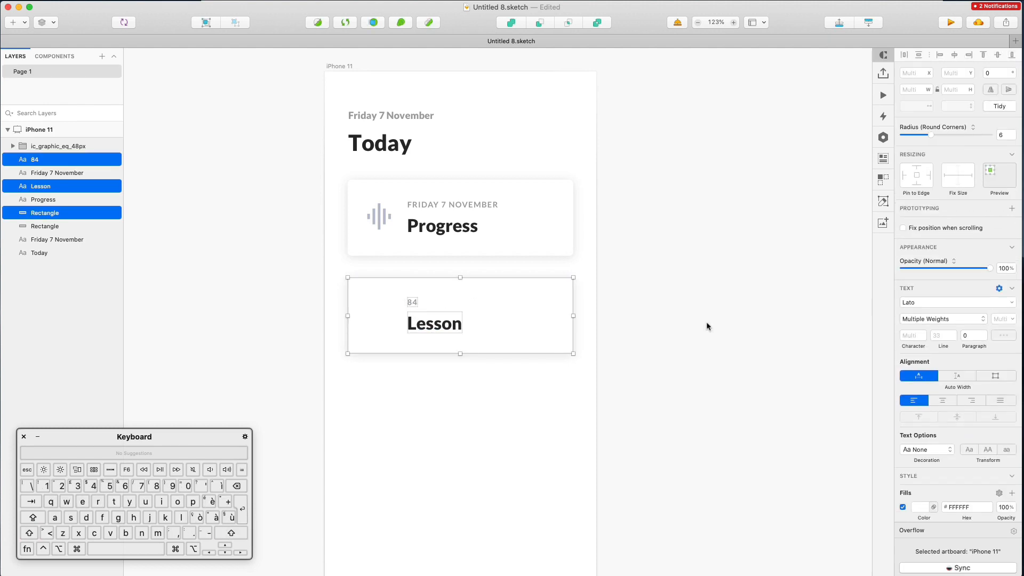
Halve the Lesson card's width with 344/2, then trim it to about 163 px
{"action": "left_click", "coordinate": [527, 390]}
{"action": "left_click", "coordinate": [528, 313]}
{"action": "left_click_drag", "start_coordinate": [574, 316], "coordinate": [463, 317]}
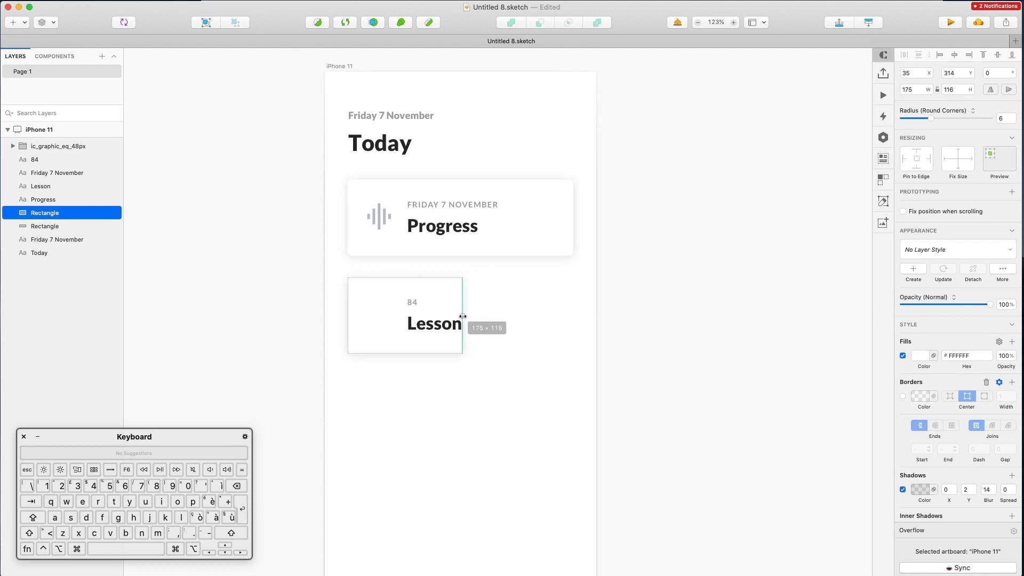
{"action": "key", "text": "super+z"}
{"action": "left_click", "coordinate": [918, 91]}
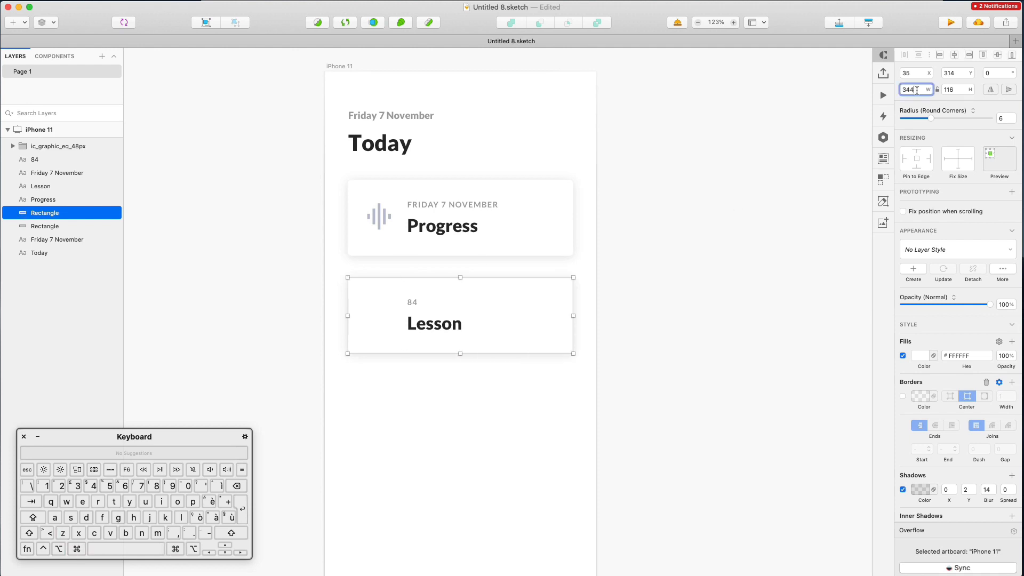
{"action": "key", "text": "shift"}
{"action": "key", "text": "shift"}
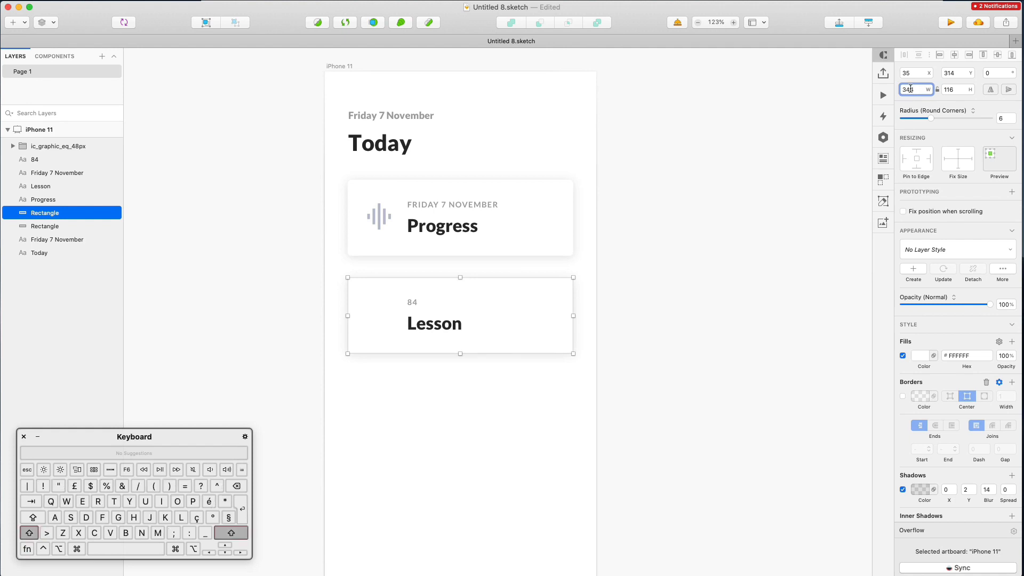
{"action": "type", "text": "/2"}
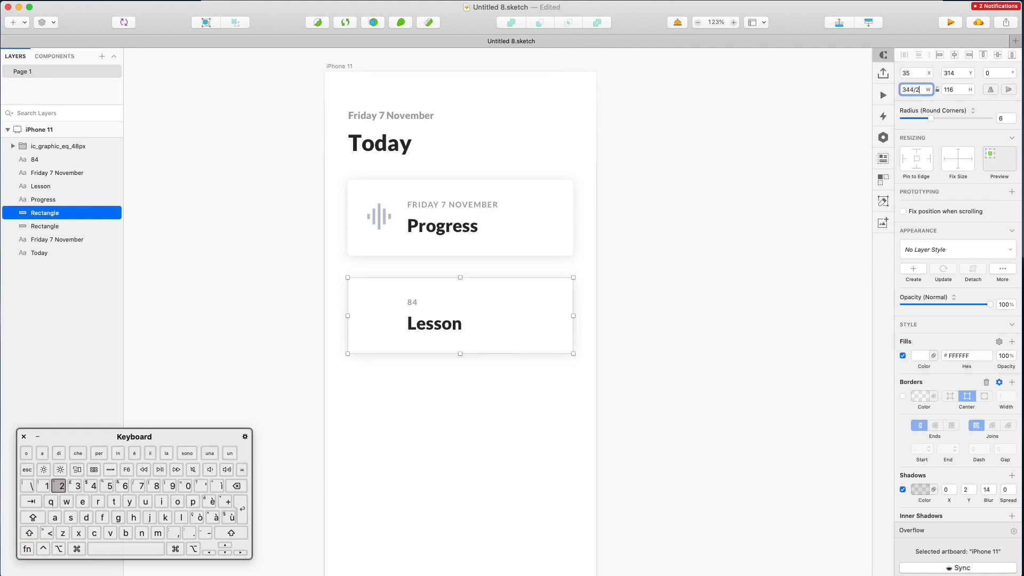
{"action": "key", "text": "Return"}
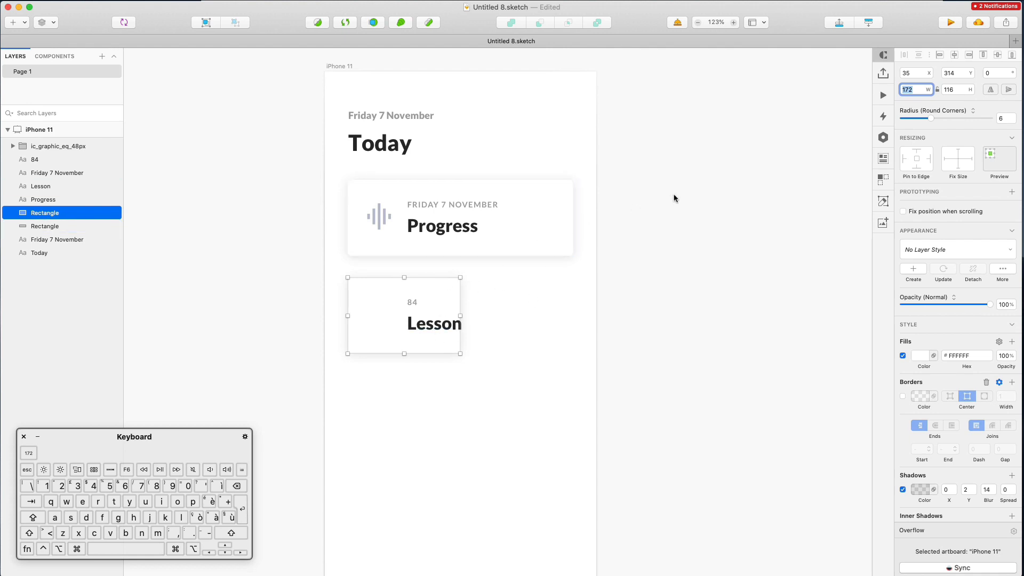
{"action": "key", "text": "Down"}
{"action": "key", "text": "Down"}
{"action": "key", "text": "Down"}
{"action": "key", "text": "Down"}
{"action": "key", "text": "Down"}
{"action": "key", "text": "Down"}
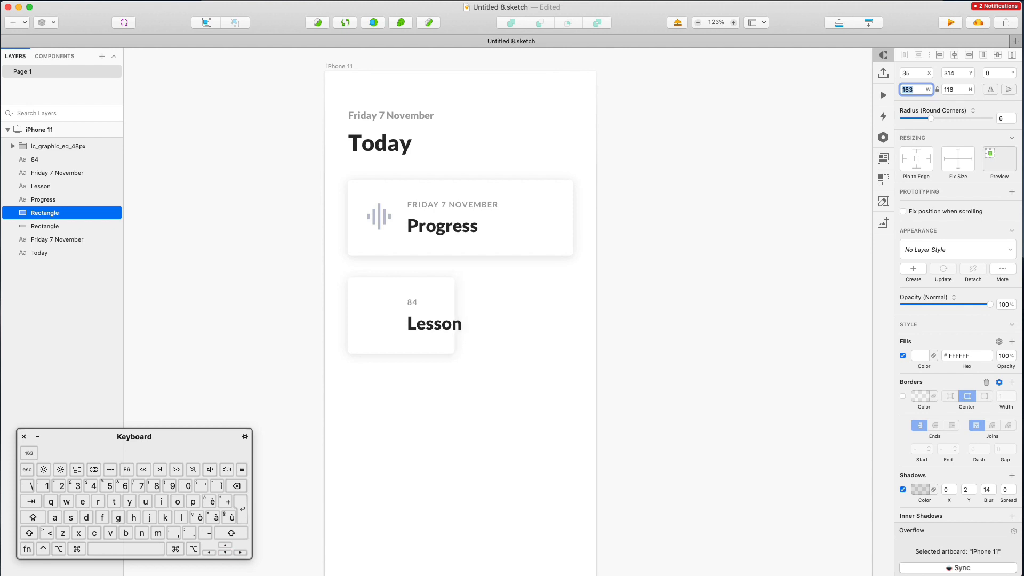
Centre-align the 84 and Lesson texts and centre them horizontally in the card
{"action": "left_click", "coordinate": [503, 325]}
{"action": "left_click", "coordinate": [435, 326]}
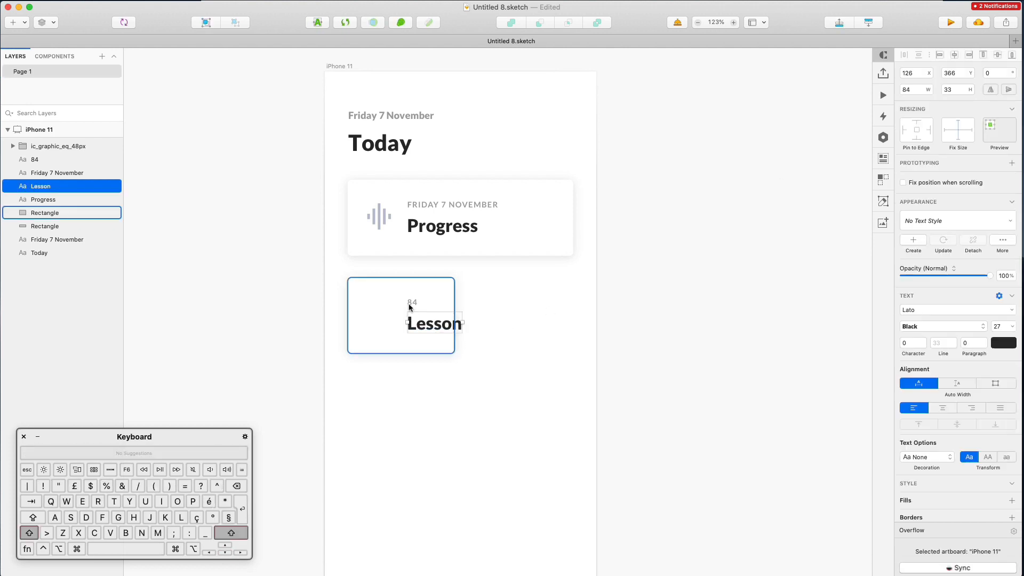
{"action": "left_click", "coordinate": [414, 304], "text": "shift"}
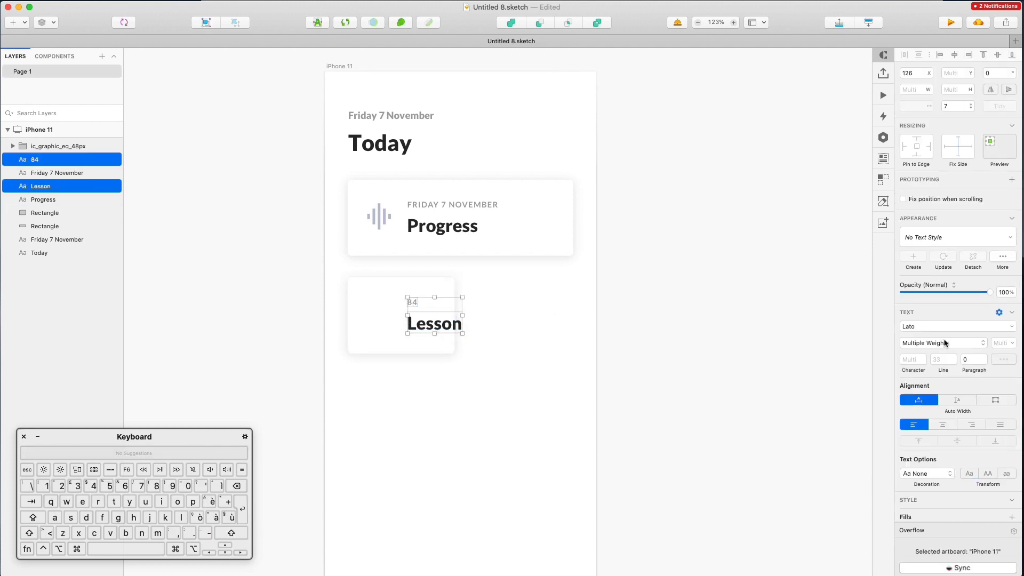
{"action": "left_click", "coordinate": [944, 424]}
{"action": "left_click", "coordinate": [953, 56]}
{"action": "left_click_drag", "start_coordinate": [459, 326], "coordinate": [420, 324]}
{"action": "key", "text": "Right"}
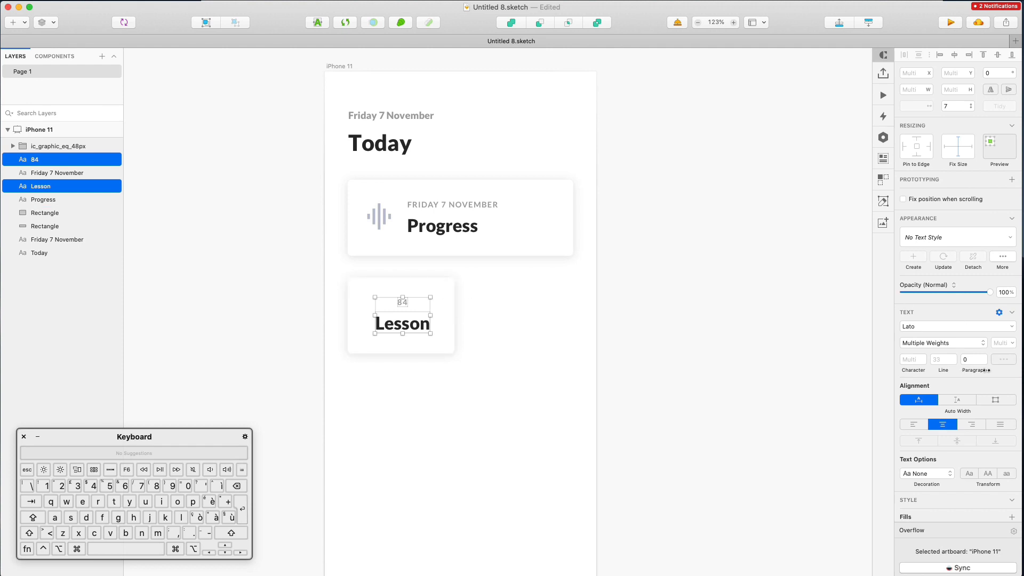
Make the 84 and Lesson text white (FFFFFF)
{"action": "left_click", "coordinate": [1003, 359]}
{"action": "type", "text": "FFFFFF"}
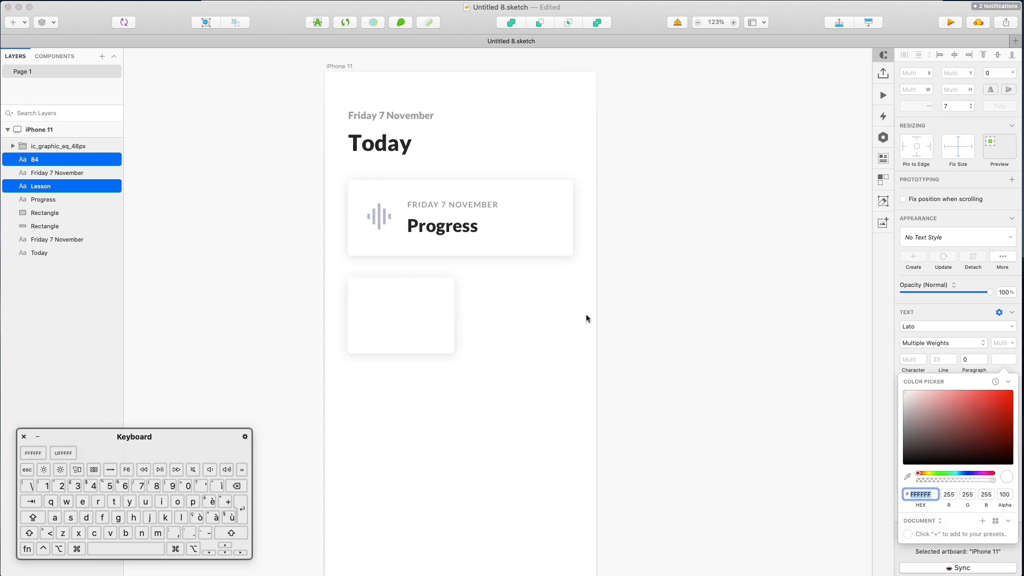
{"action": "key", "text": "Escape"}
Give the card a top-left to bottom-right linear gradient with a 0063FF blue stop
{"action": "left_click", "coordinate": [453, 294]}
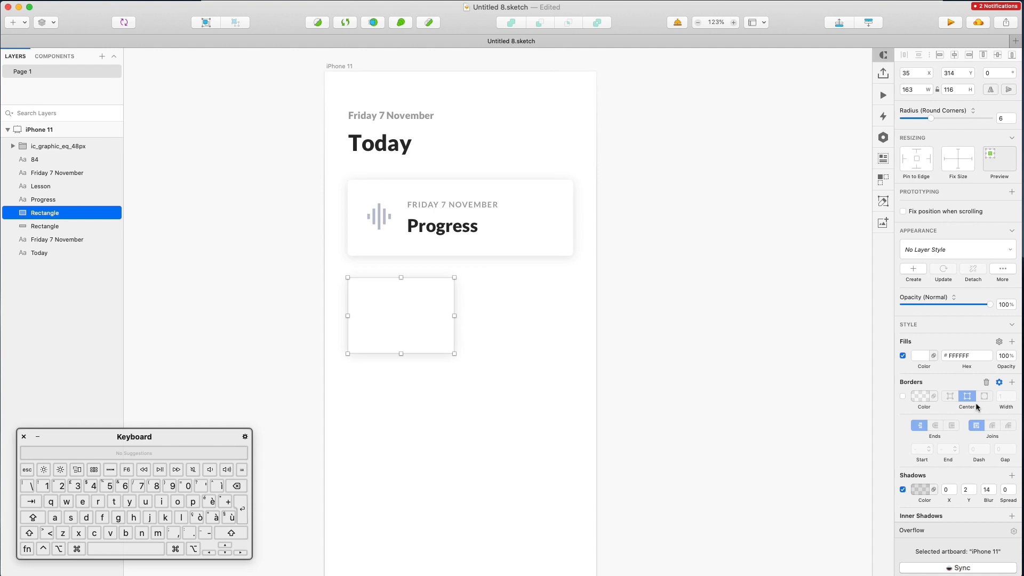
{"action": "left_click", "coordinate": [920, 357]}
{"action": "left_click", "coordinate": [922, 378]}
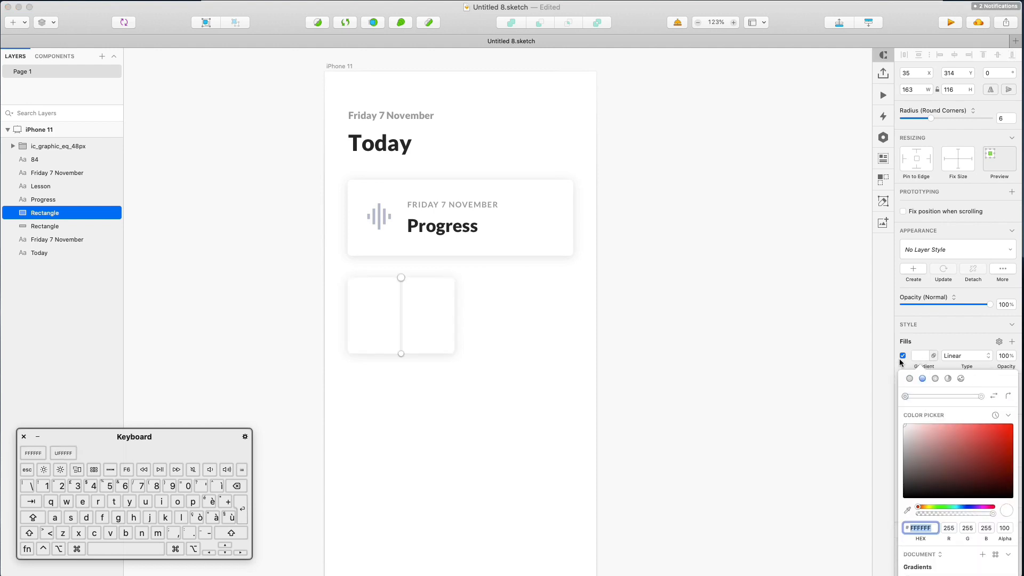
{"action": "left_click_drag", "start_coordinate": [403, 355], "coordinate": [455, 358]}
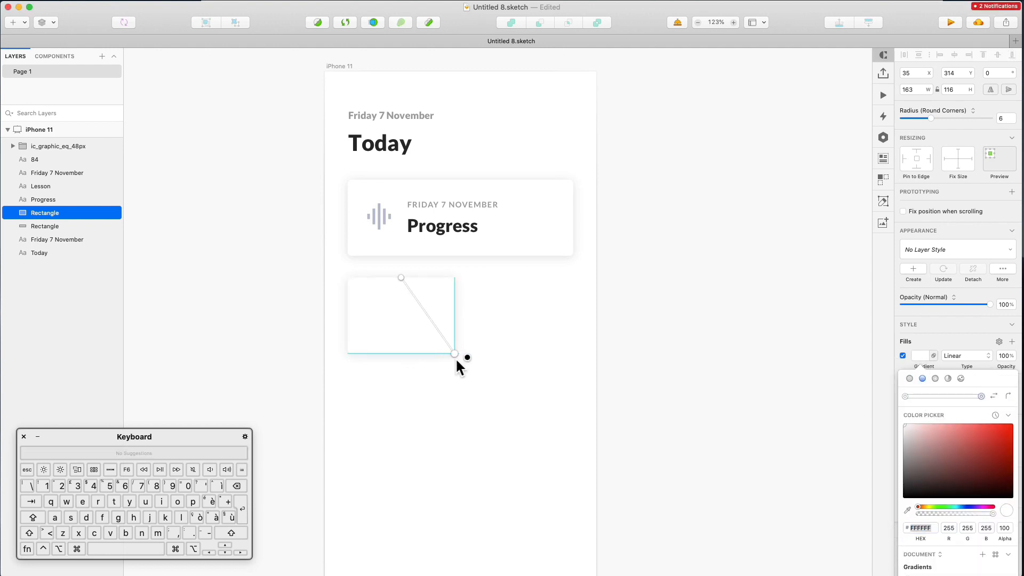
{"action": "left_click_drag", "start_coordinate": [403, 278], "coordinate": [347, 274]}
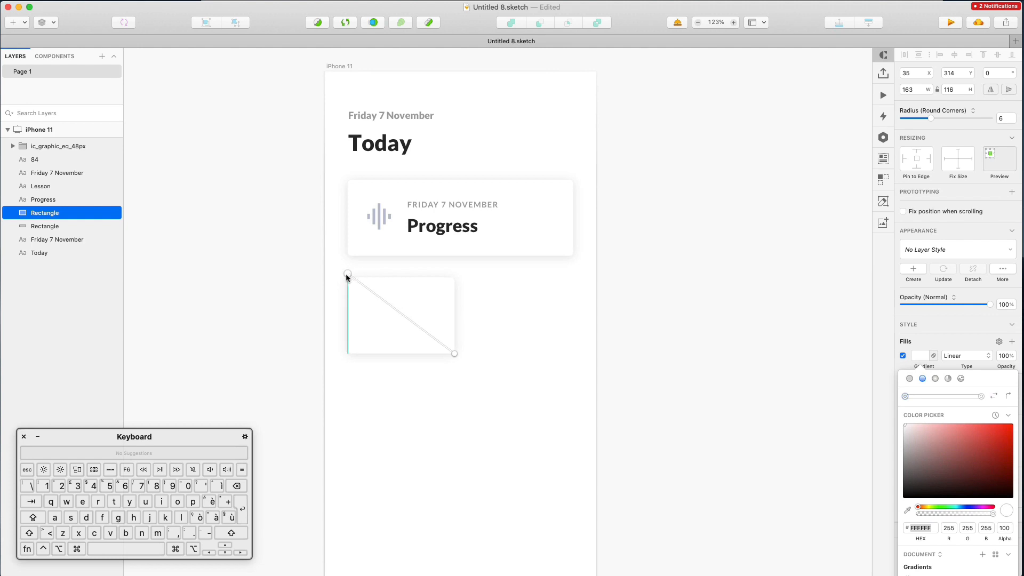
{"action": "type", "text": "0063FF"}
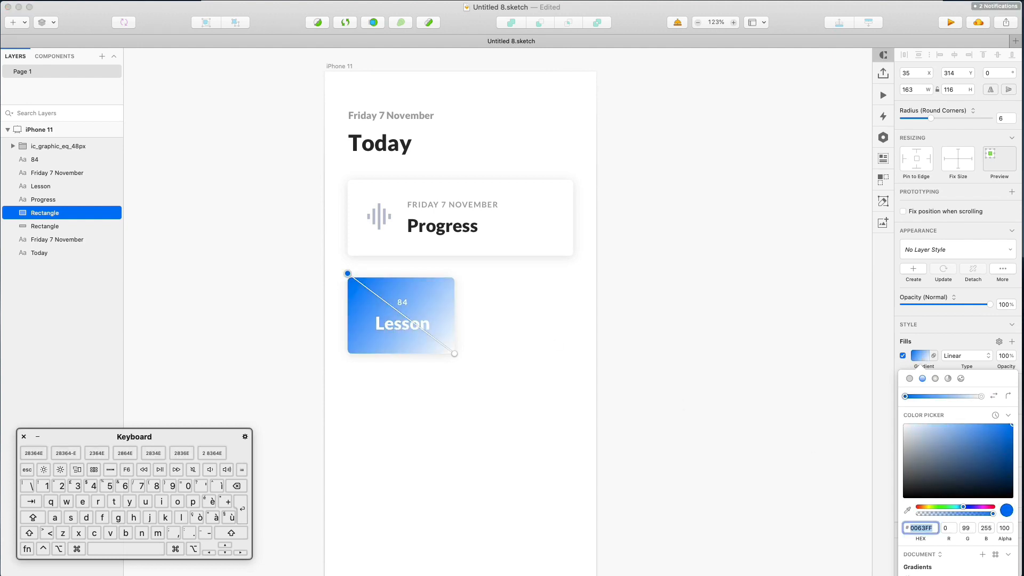
{"action": "key", "text": "Return"}
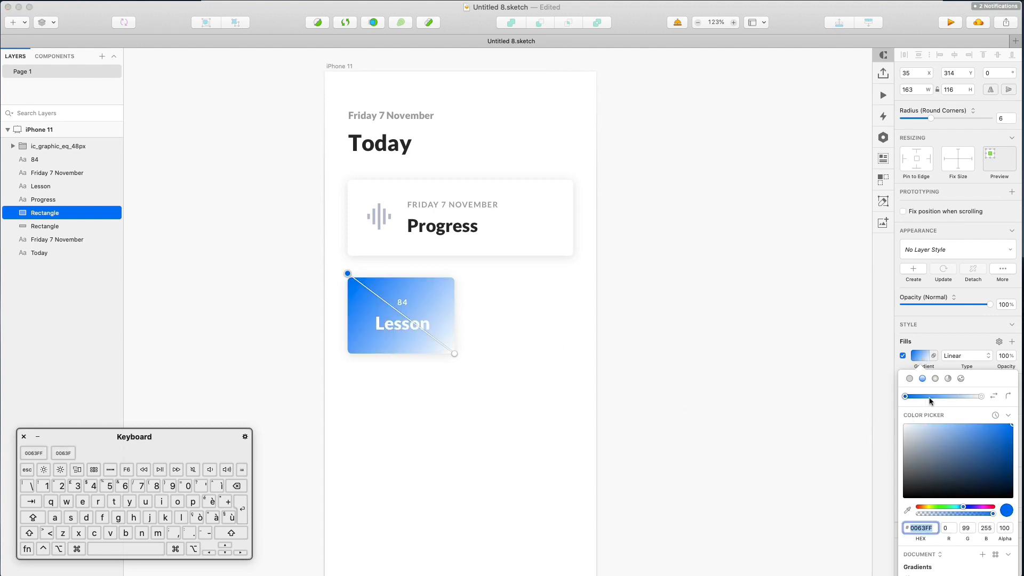
{"action": "key", "text": "super+c"}
Set the second gradient stop to 0063FF and lighten the starting stop's blue
{"action": "left_click", "coordinate": [981, 396]}
{"action": "left_click", "coordinate": [925, 527]}
{"action": "key", "text": "super+v"}
{"action": "key", "text": "Return"}
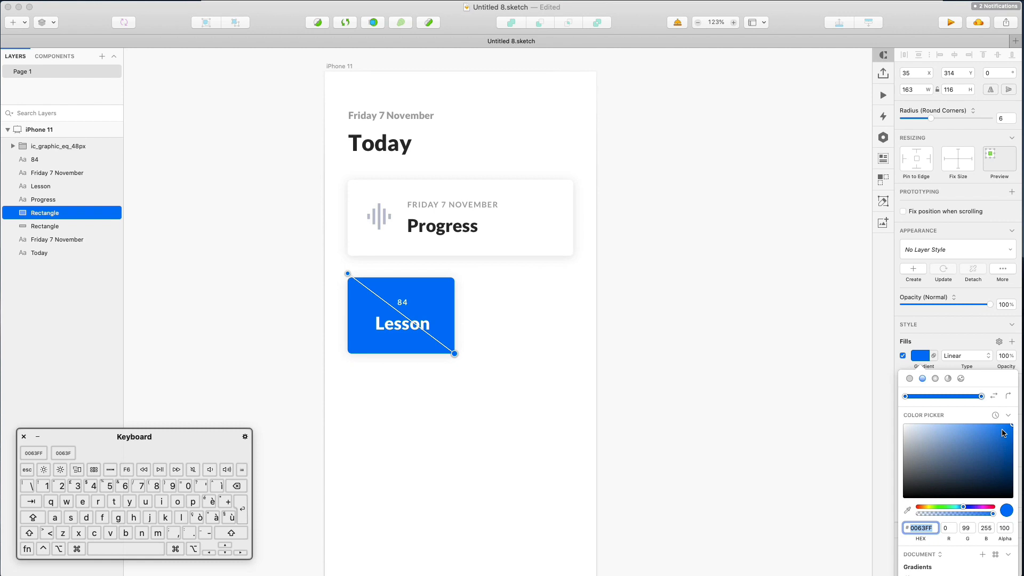
{"action": "left_click", "coordinate": [905, 396]}
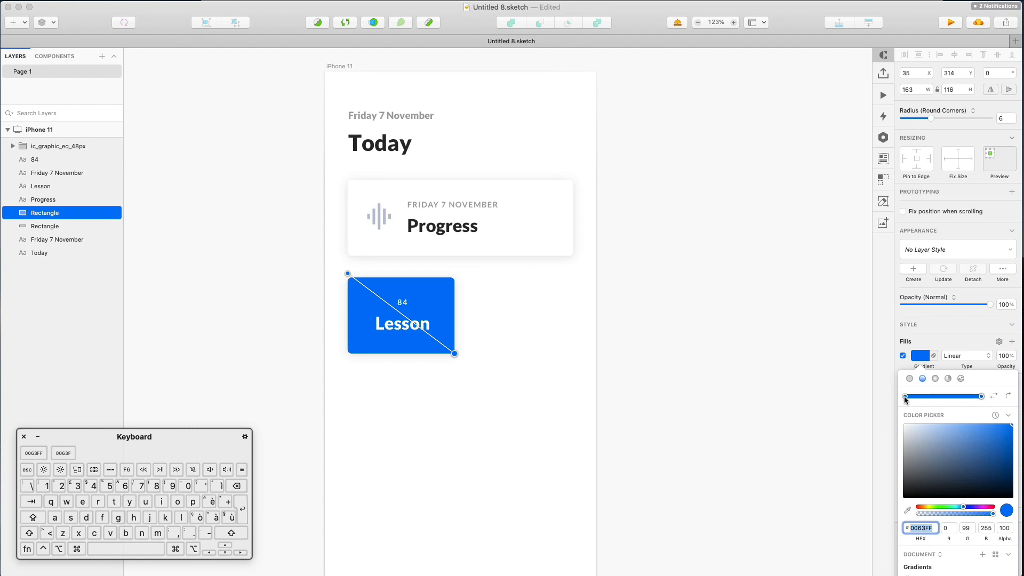
{"action": "left_click", "coordinate": [991, 422]}
{"action": "left_click_drag", "start_coordinate": [987, 415], "coordinate": [983, 415]}
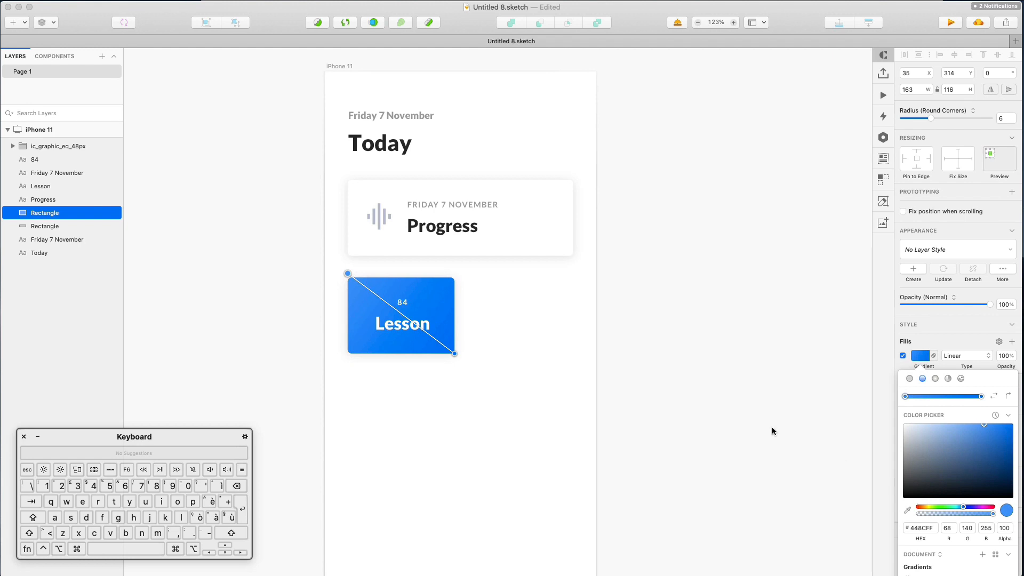
{"action": "key", "text": "Return"}
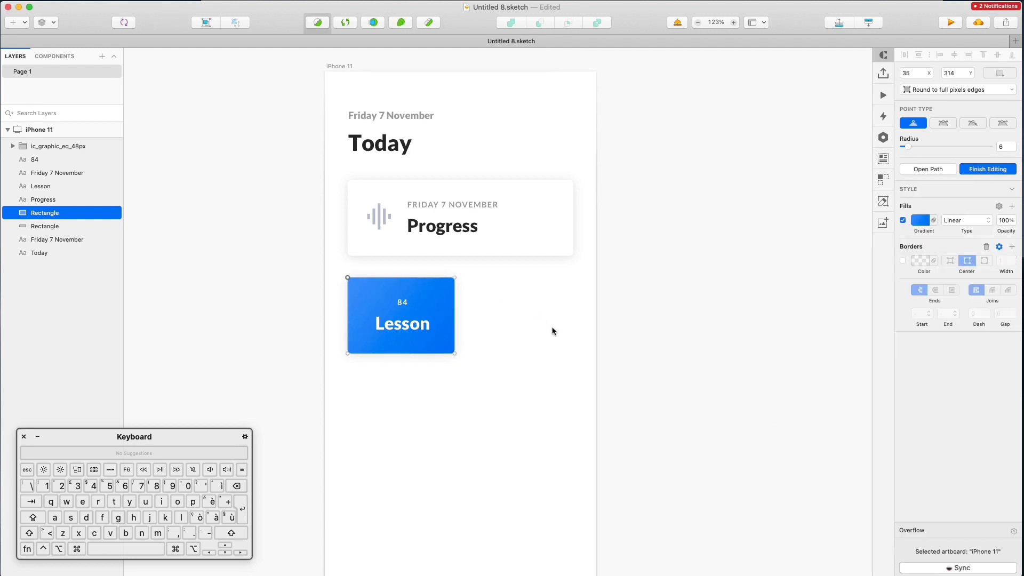
{"action": "key", "text": "Escape"}
{"action": "key", "text": "Escape"}
{"action": "left_click_drag", "start_coordinate": [340, 265], "coordinate": [533, 372]}
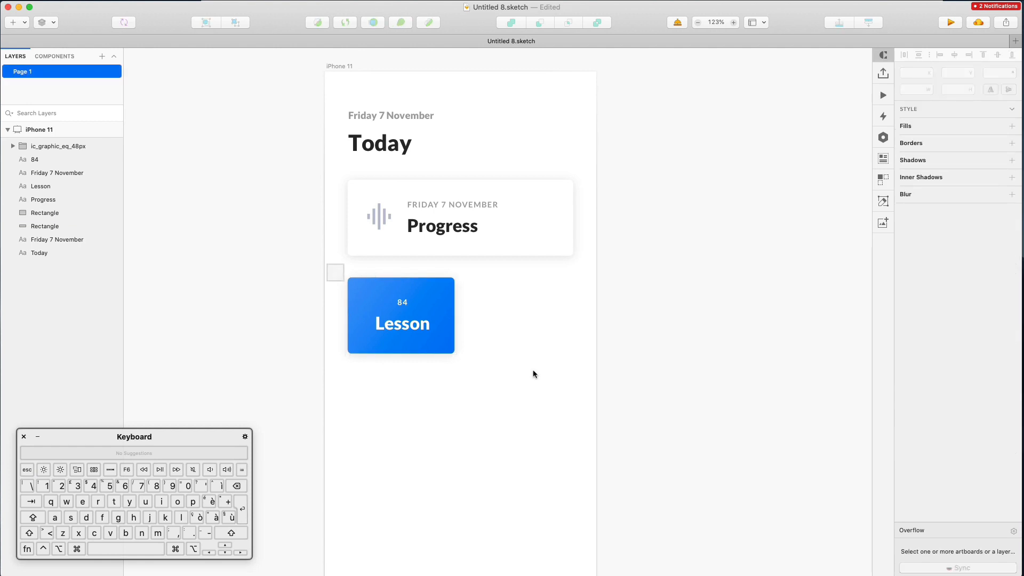
Nudge the tile up, group its layers, and copy it to the right
{"action": "key", "text": "Up"}
{"action": "key", "text": "Up"}
{"action": "key", "text": "Up"}
{"action": "key", "text": "Up"}
{"action": "key", "text": "Up"}
{"action": "key", "text": "Up"}
{"action": "key", "text": "Up"}
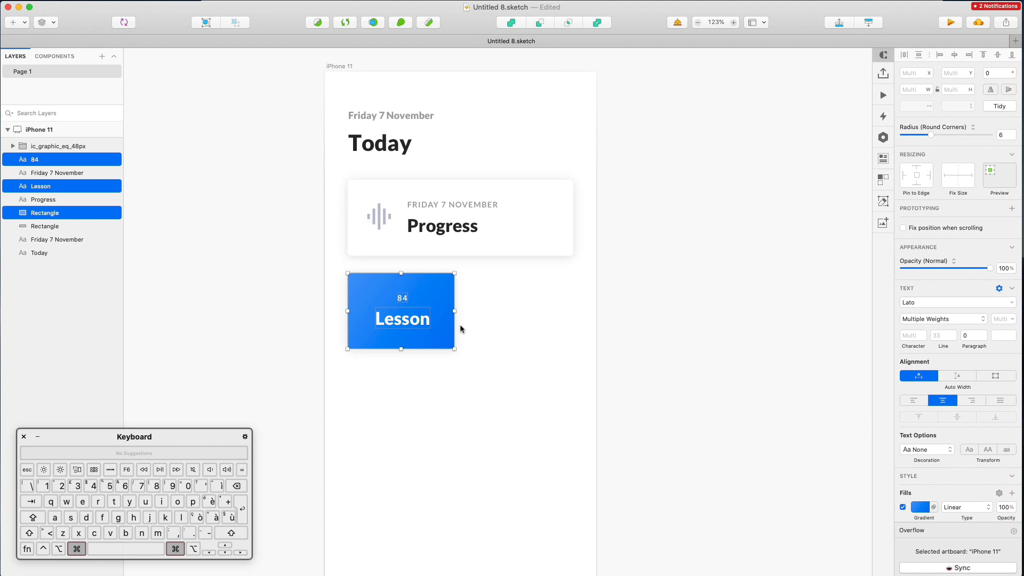
{"action": "key", "text": "super+g"}
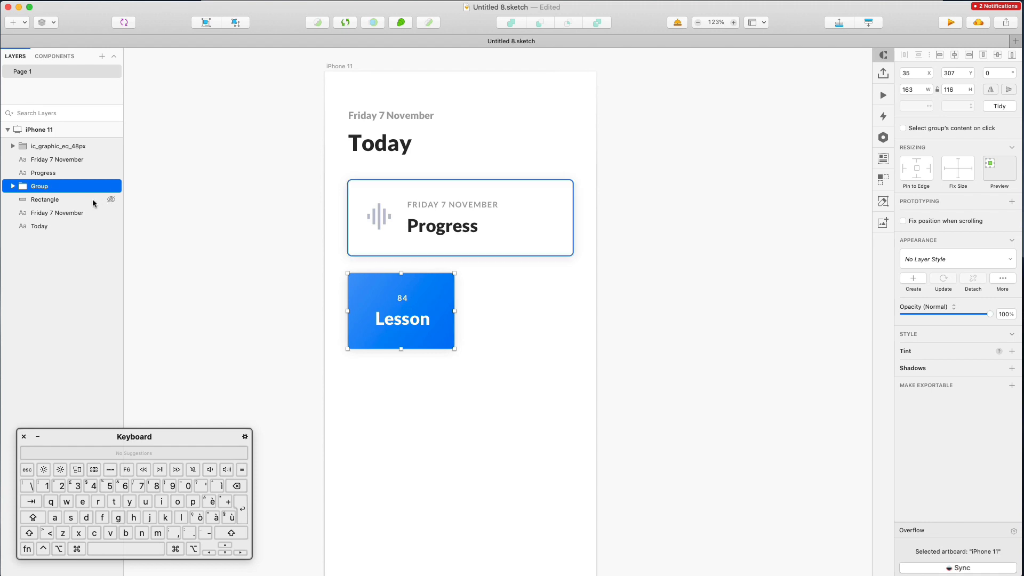
{"action": "left_click_drag", "start_coordinate": [392, 286], "coordinate": [509, 288]}
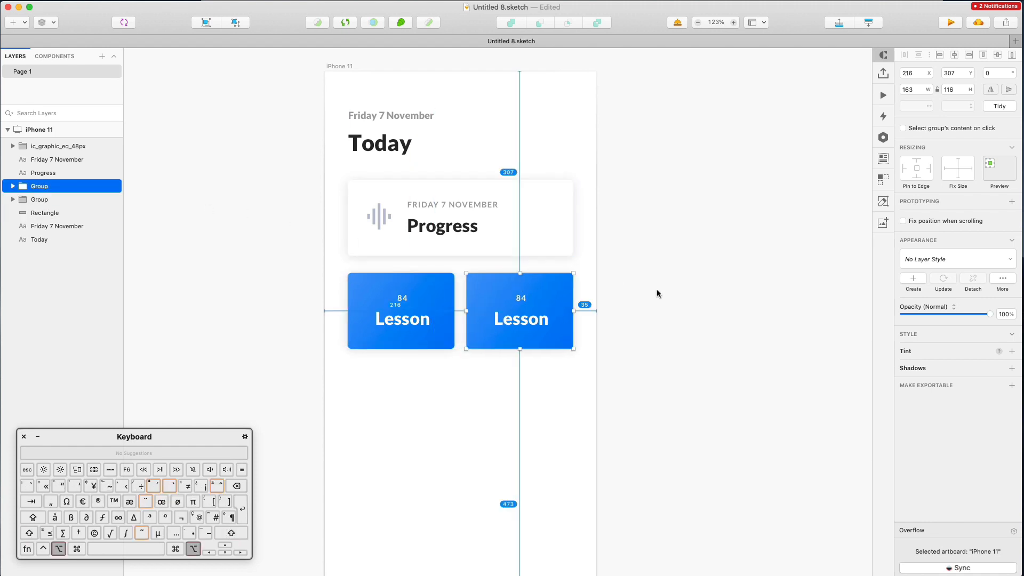
{"action": "key", "text": "shift"}
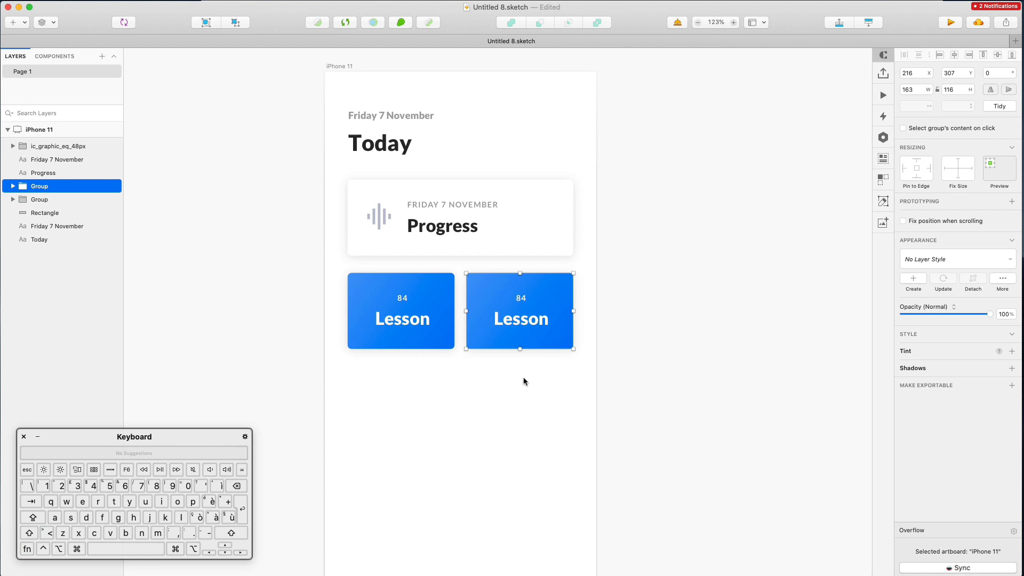
Duplicate the tiles below the top row, with a gap, to complete the 2×2 grid
{"action": "left_click_drag", "start_coordinate": [328, 265], "coordinate": [608, 329]}
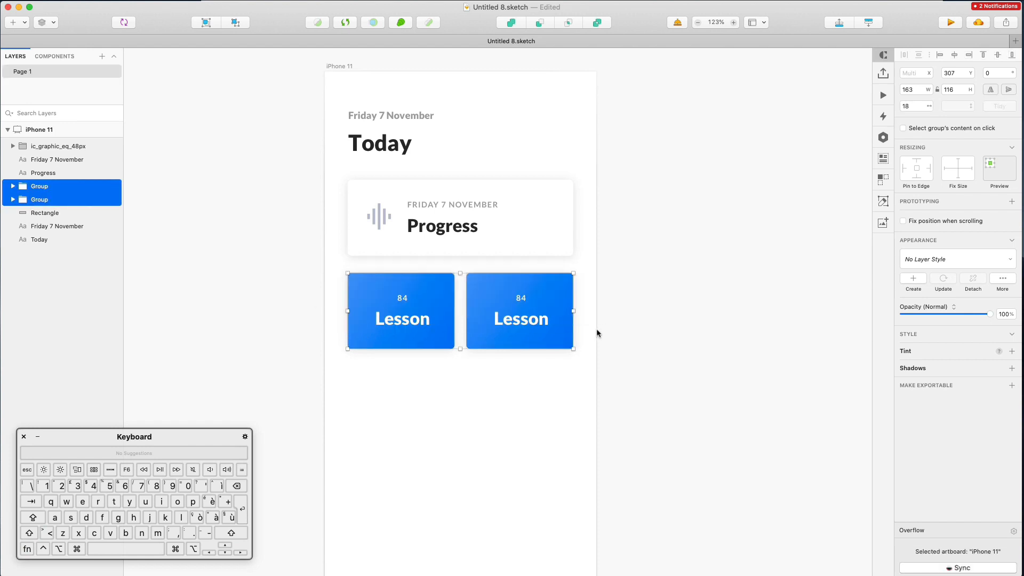
{"action": "key", "text": "shift"}
{"action": "key", "text": "alt"}
{"action": "left_click_drag", "start_coordinate": [489, 302], "coordinate": [494, 367]}
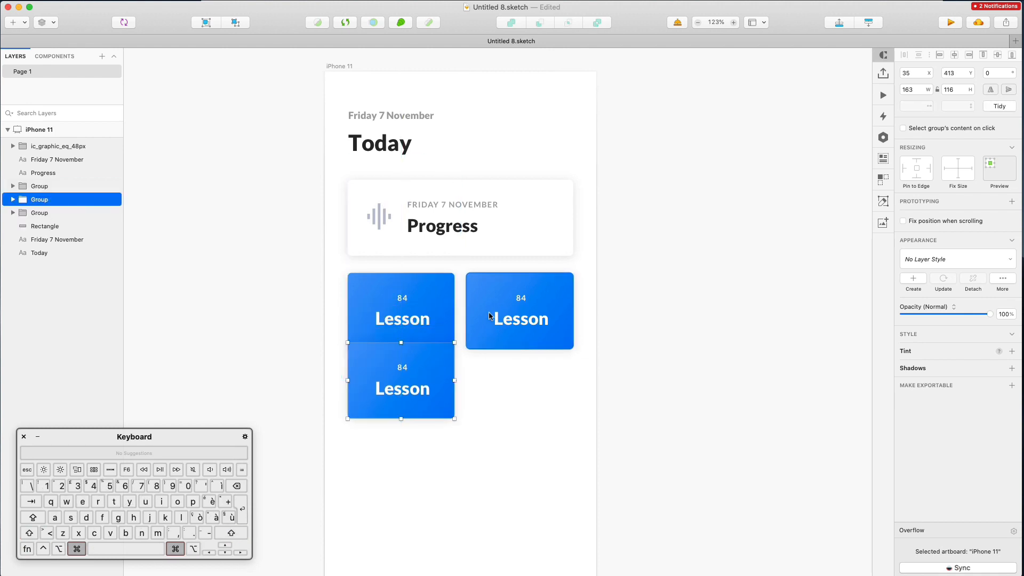
{"action": "key", "text": "cmd+z"}
{"action": "left_click_drag", "start_coordinate": [313, 270], "coordinate": [483, 381]}
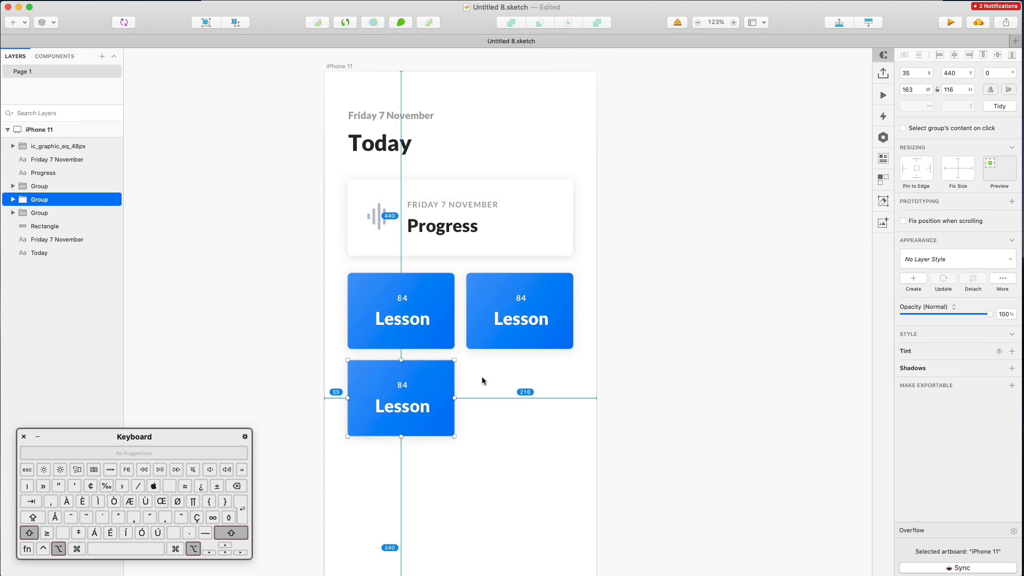
{"action": "left_click_drag", "start_coordinate": [403, 403], "coordinate": [521, 403]}
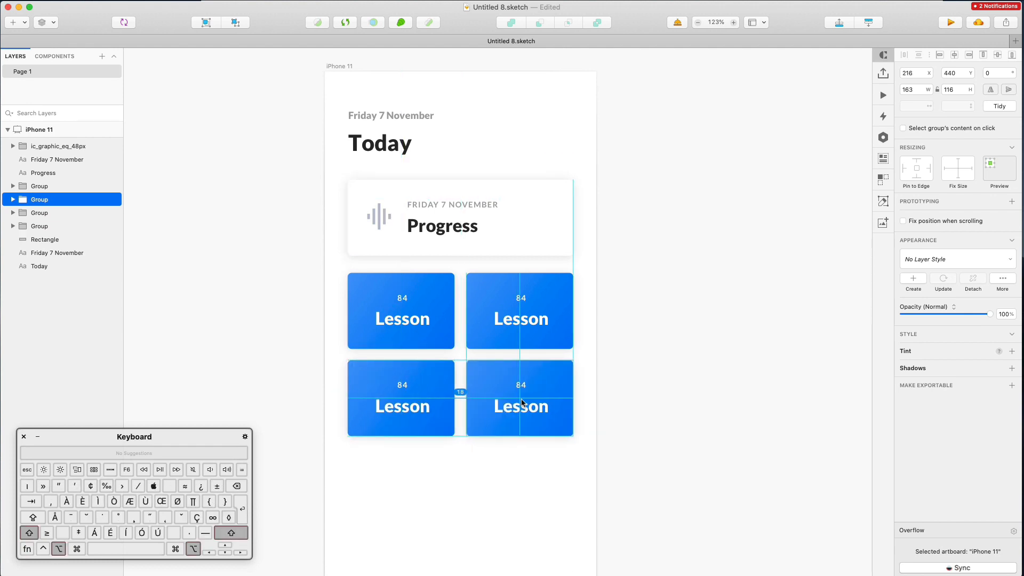
{"action": "left_click_drag", "start_coordinate": [484, 446], "coordinate": [356, 395]}
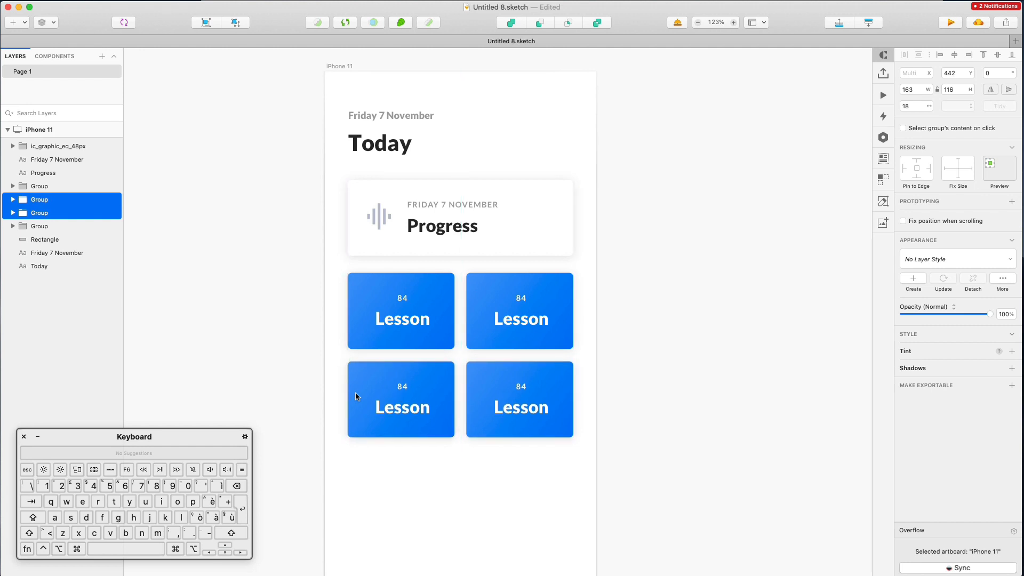
{"action": "left_click", "coordinate": [309, 316]}
{"action": "left_click", "coordinate": [516, 275], "text": "super"}
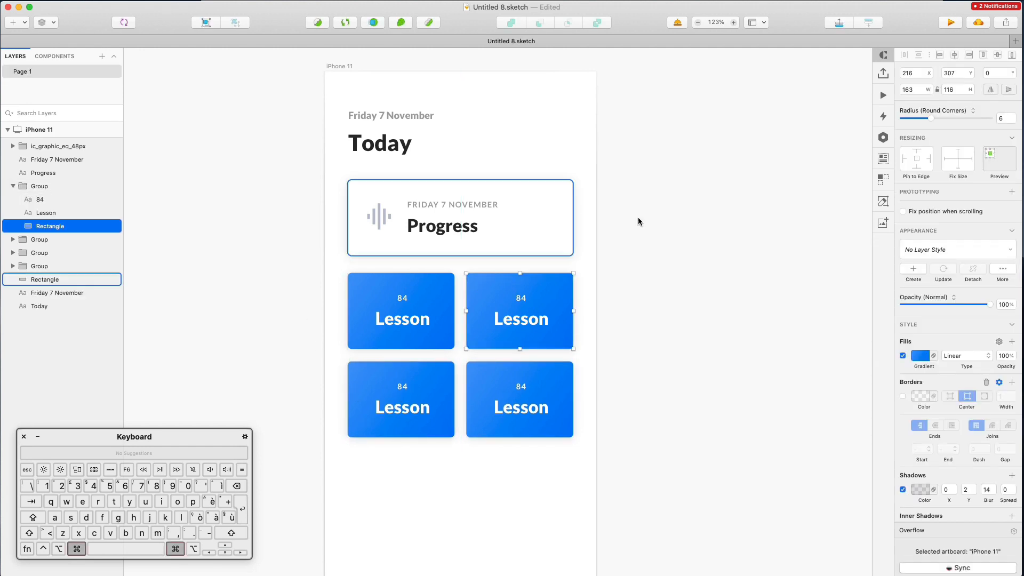
Change both gradient stops of the top-right tile to magenta
{"action": "left_click", "coordinate": [927, 354]}
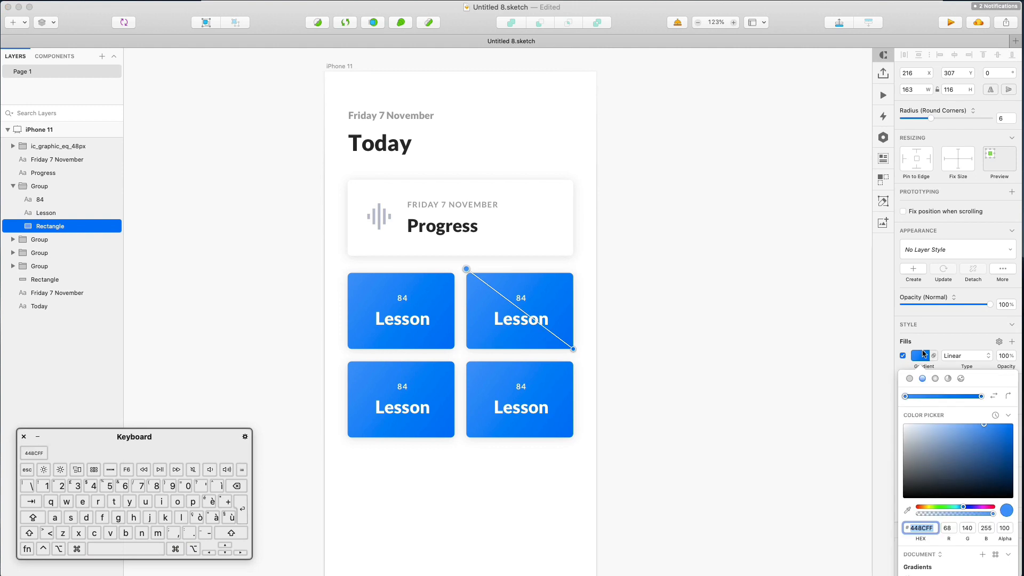
{"action": "left_click_drag", "start_coordinate": [978, 510], "coordinate": [985, 511]}
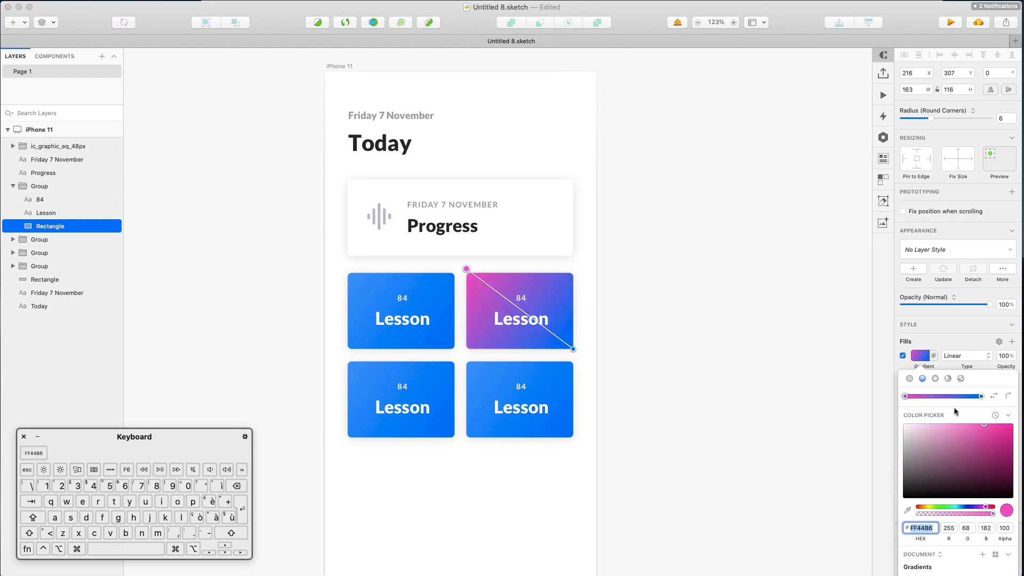
{"action": "left_click", "coordinate": [980, 397]}
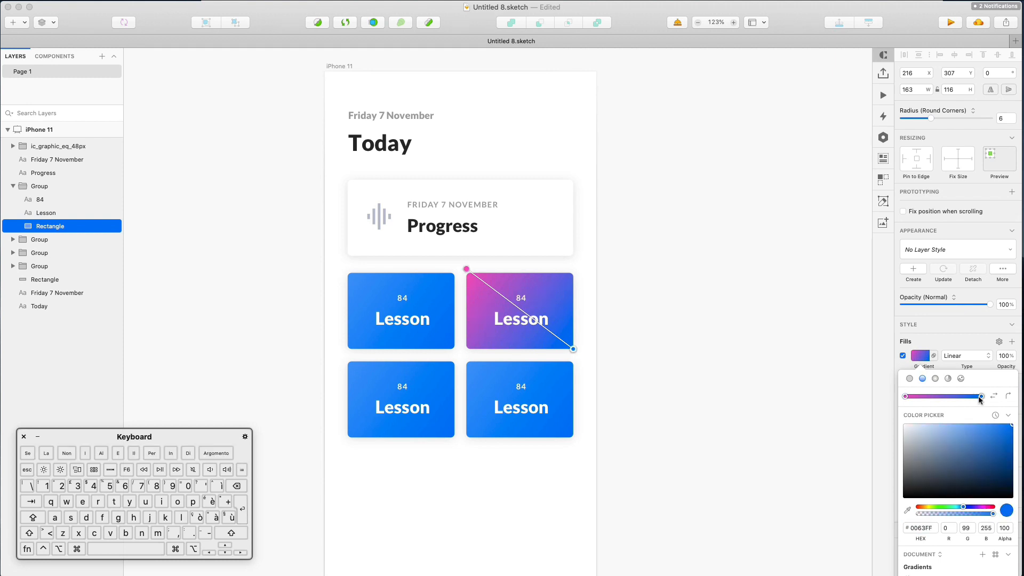
{"action": "left_click", "coordinate": [985, 508]}
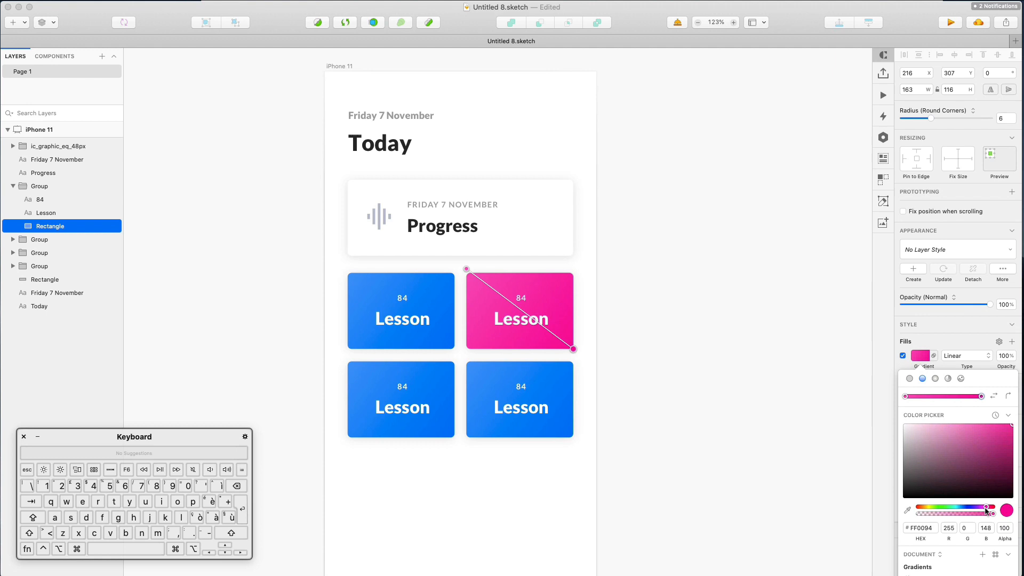
{"action": "left_click", "coordinate": [587, 398]}
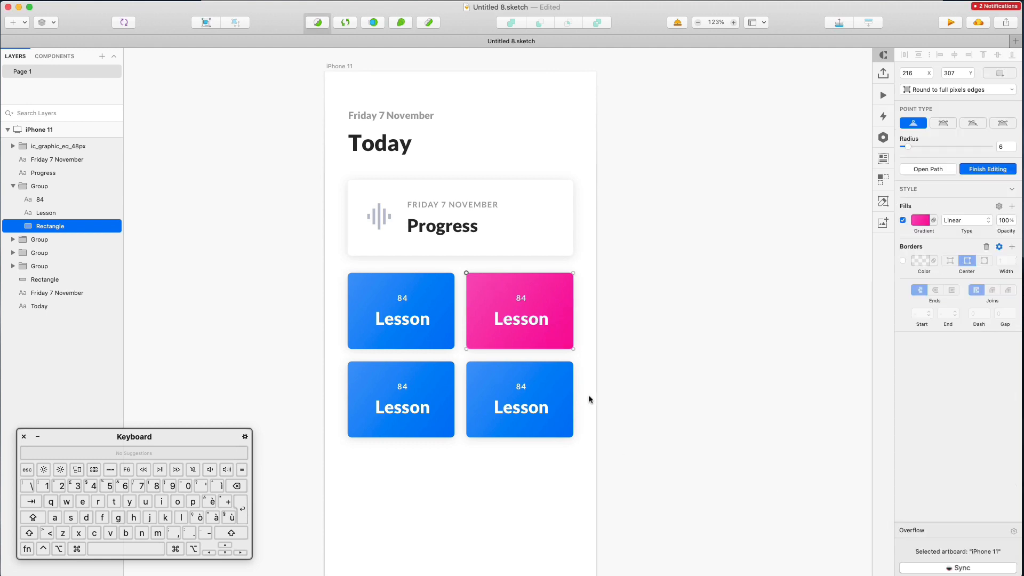
{"action": "scroll", "coordinate": [588, 399], "scroll_direction": "down", "scroll_amount": 3}
{"action": "scroll", "coordinate": [587, 393], "scroll_direction": "up", "scroll_amount": 2}
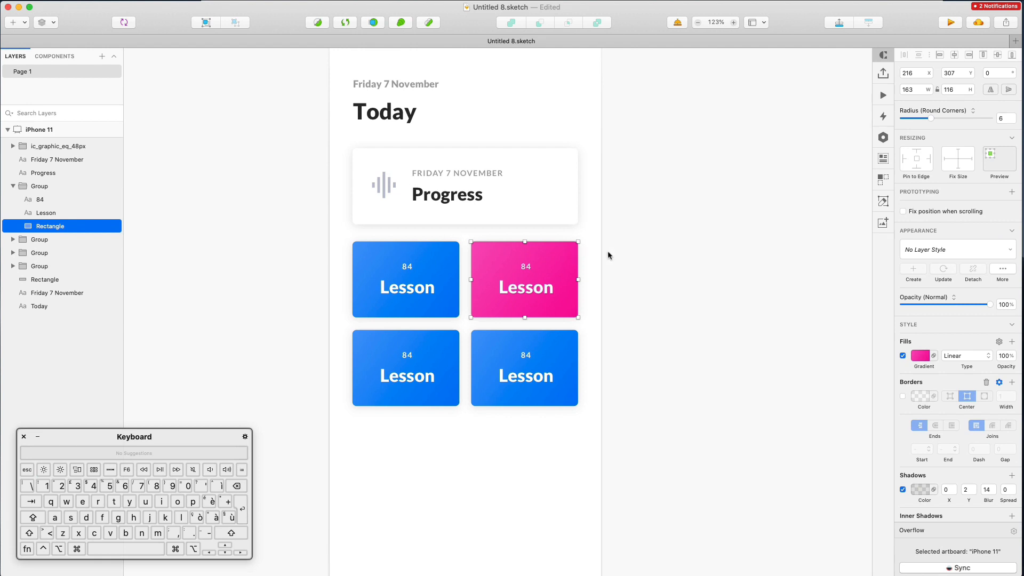
{"action": "key", "text": "Escape"}
Copy the pink tile's style and paste it onto the bottom-left tile
{"action": "left_click", "coordinate": [570, 251], "text": "super"}
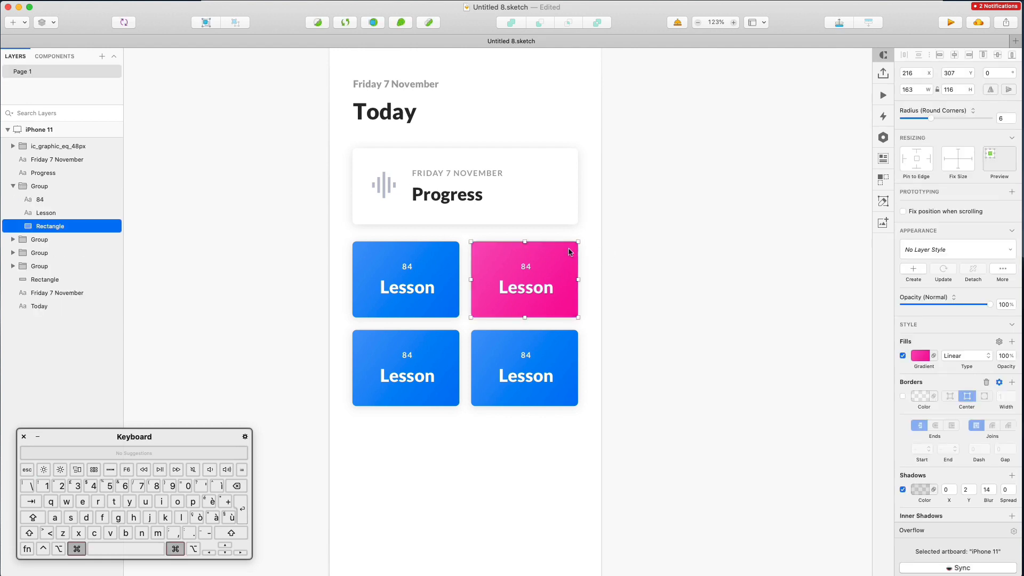
{"action": "right_click", "coordinate": [570, 252]}
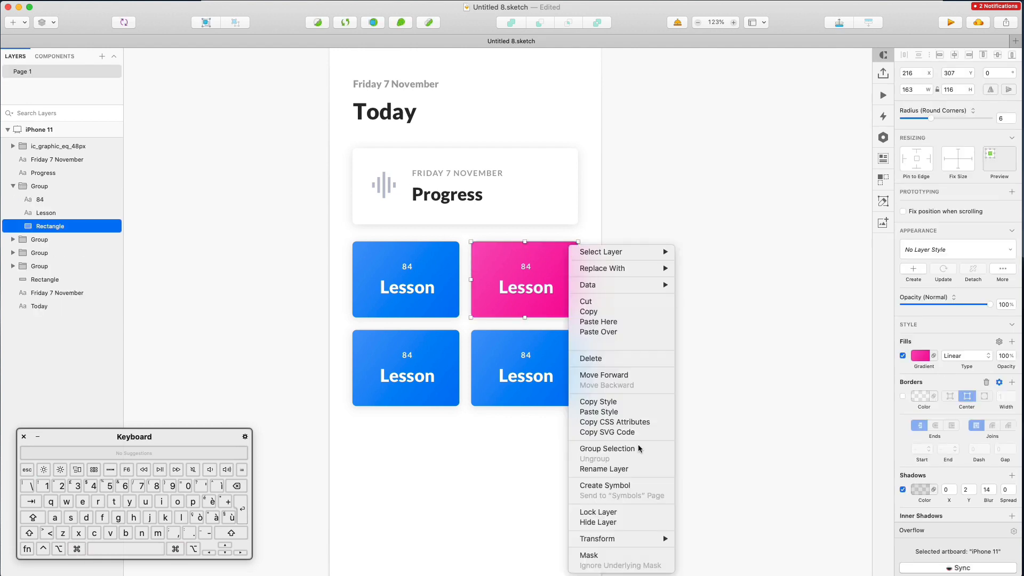
{"action": "left_click", "coordinate": [608, 402]}
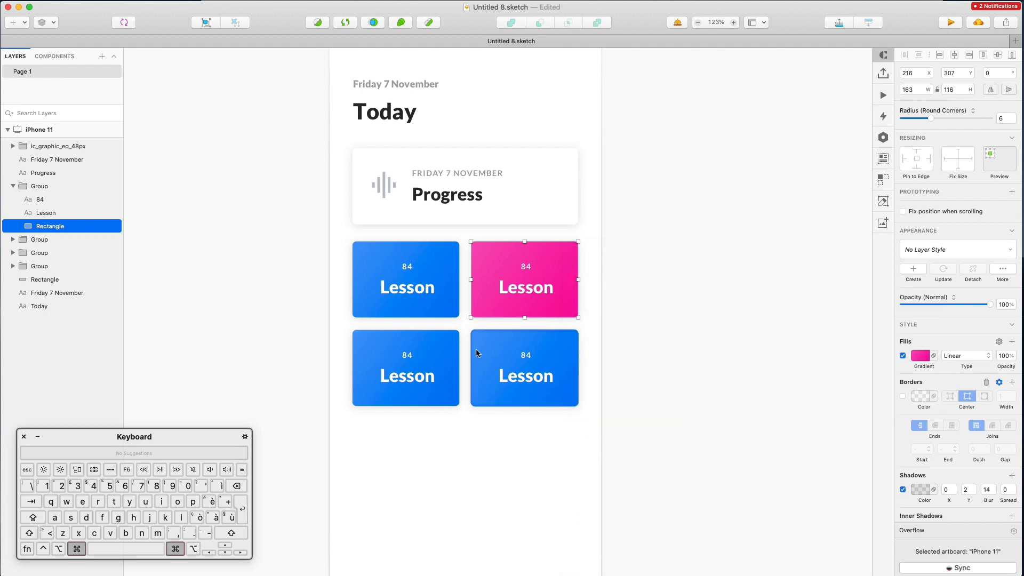
{"action": "left_click", "coordinate": [458, 342], "text": "super"}
{"action": "right_click", "coordinate": [458, 341]}
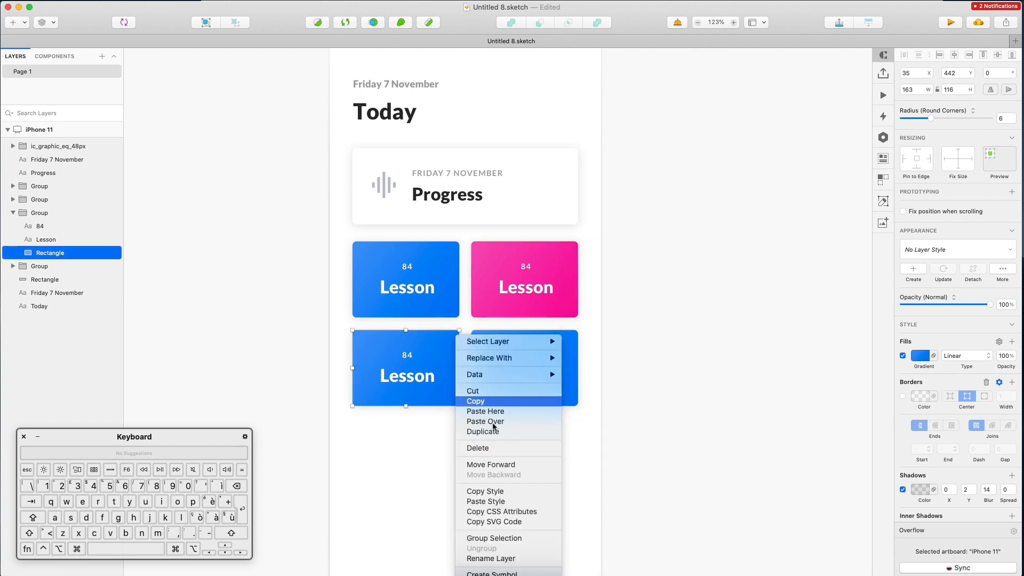
{"action": "left_click", "coordinate": [491, 501]}
{"action": "left_click", "coordinate": [455, 469]}
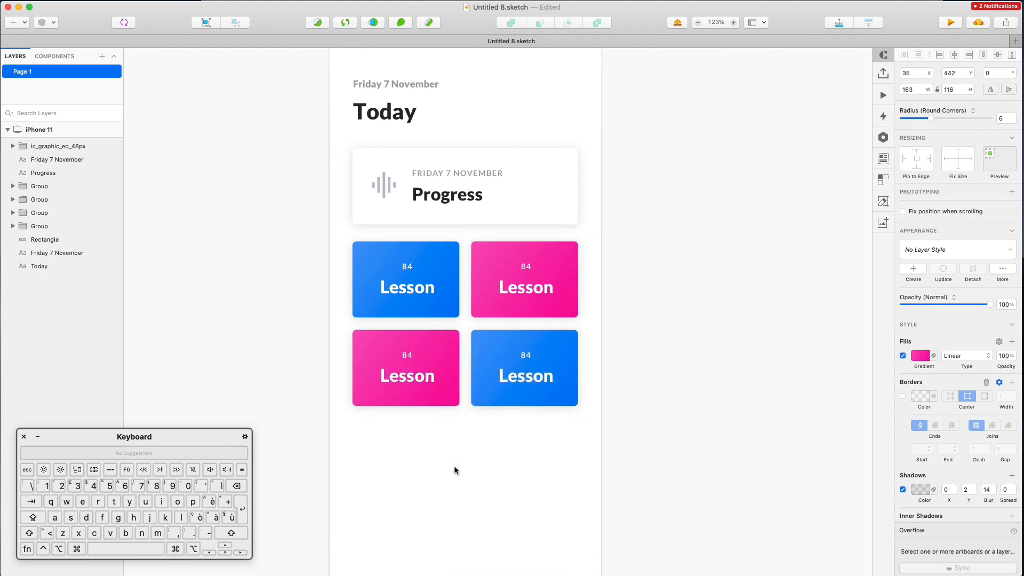
{"action": "key", "text": "super+1"}
Retitle the bottom-left tile 'Errors' and the top-right tile 'Warnings'
{"action": "scroll", "coordinate": [455, 469], "scroll_direction": "down", "scroll_amount": 3}
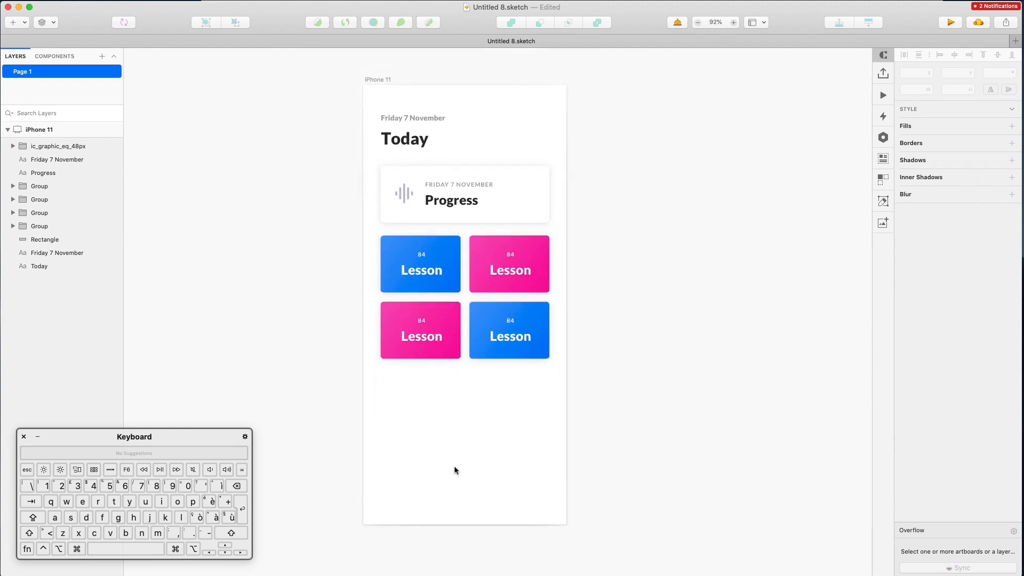
{"action": "scroll", "coordinate": [418, 231], "scroll_direction": "up", "scroll_amount": 3}
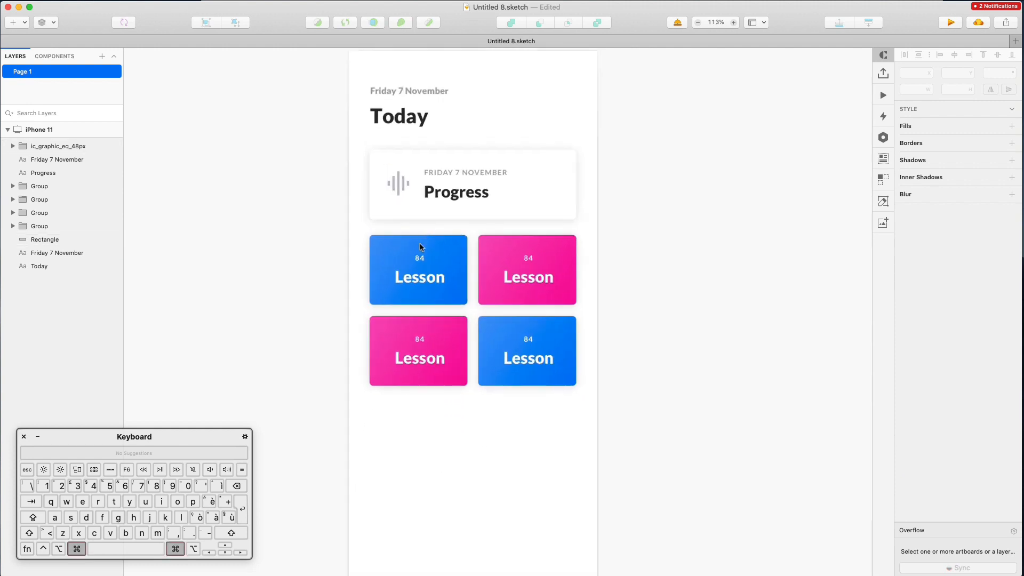
{"action": "double_click", "coordinate": [420, 367]}
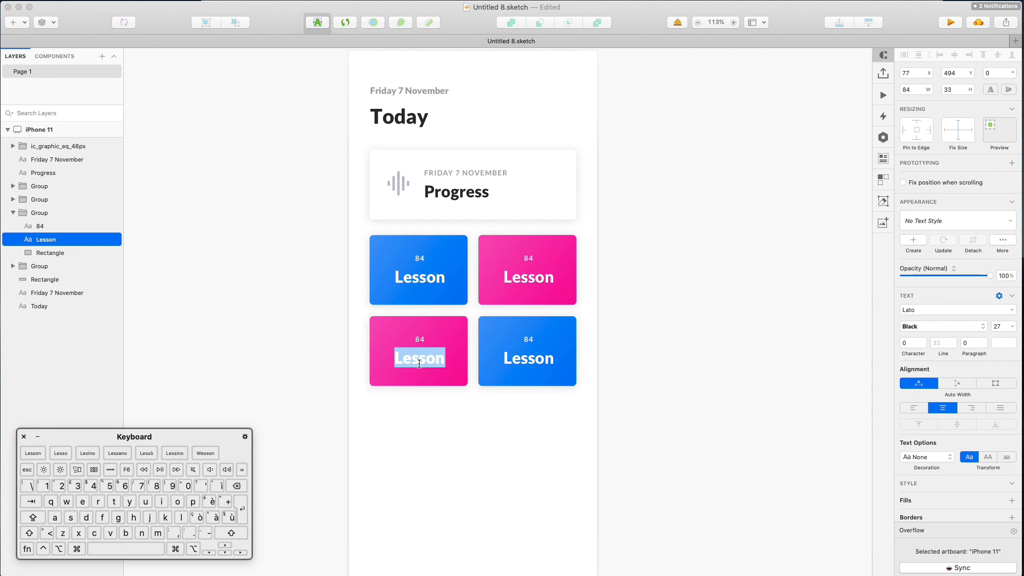
{"action": "type", "text": "Errors"}
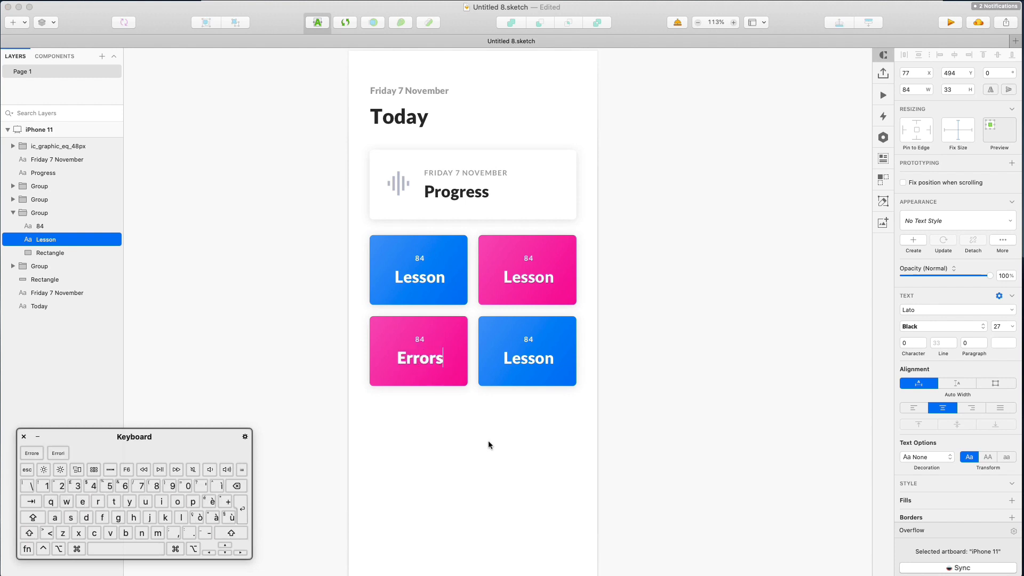
{"action": "left_click", "coordinate": [494, 435]}
{"action": "double_click", "coordinate": [522, 281]}
{"action": "double_click", "coordinate": [522, 282]}
{"action": "type", "text": "Warnings"}
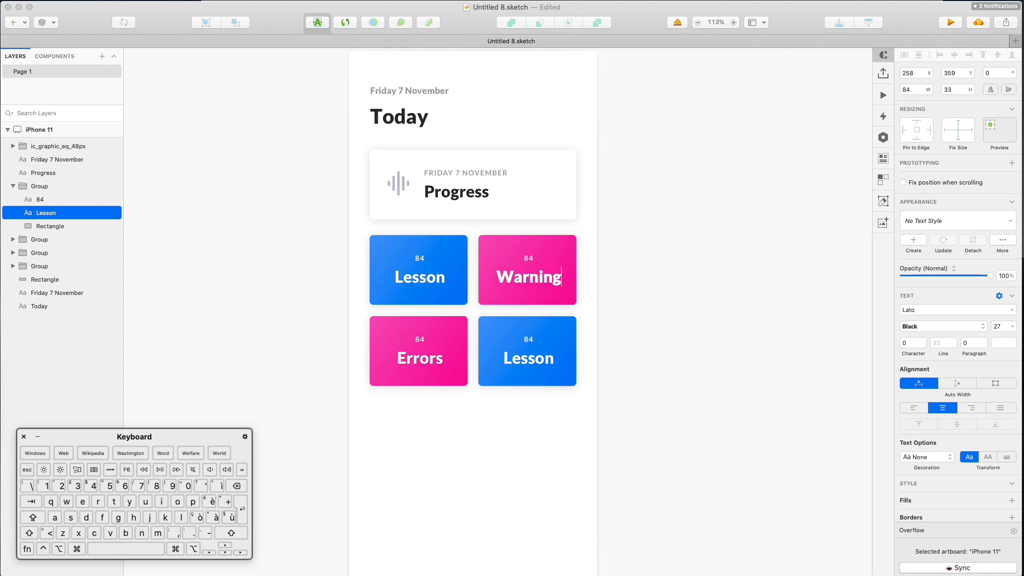
{"action": "left_click", "coordinate": [630, 338]}
Retitle the bottom-right tile 'Calls'
{"action": "double_click", "coordinate": [521, 358]}
{"action": "double_click", "coordinate": [520, 359]}
{"action": "type", "text": "Calls"}
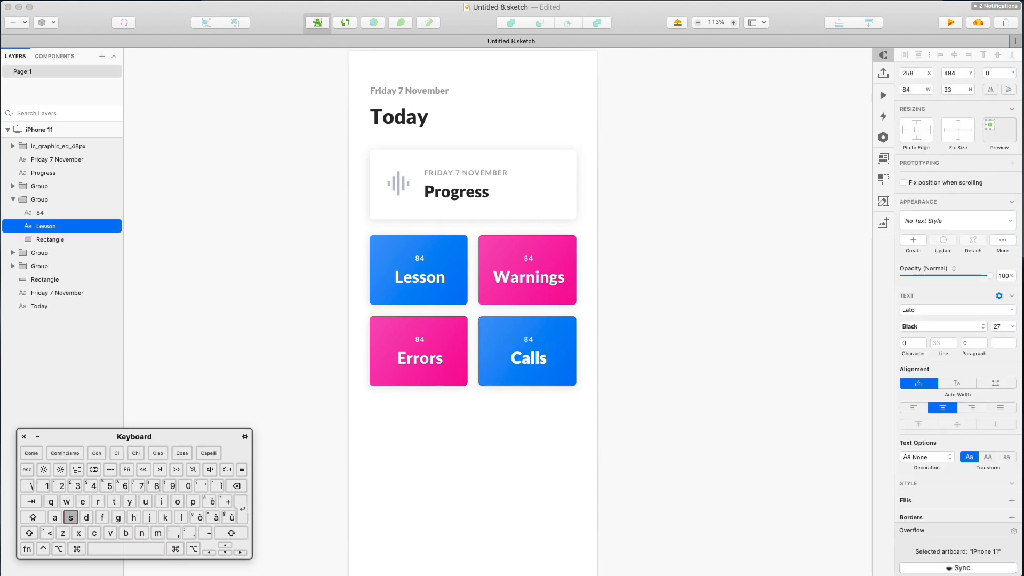
{"action": "left_click", "coordinate": [652, 282]}
{"action": "scroll", "coordinate": [653, 283], "scroll_direction": "down", "scroll_amount": 2}
{"action": "scroll", "coordinate": [651, 282], "scroll_direction": "down", "scroll_amount": 1}
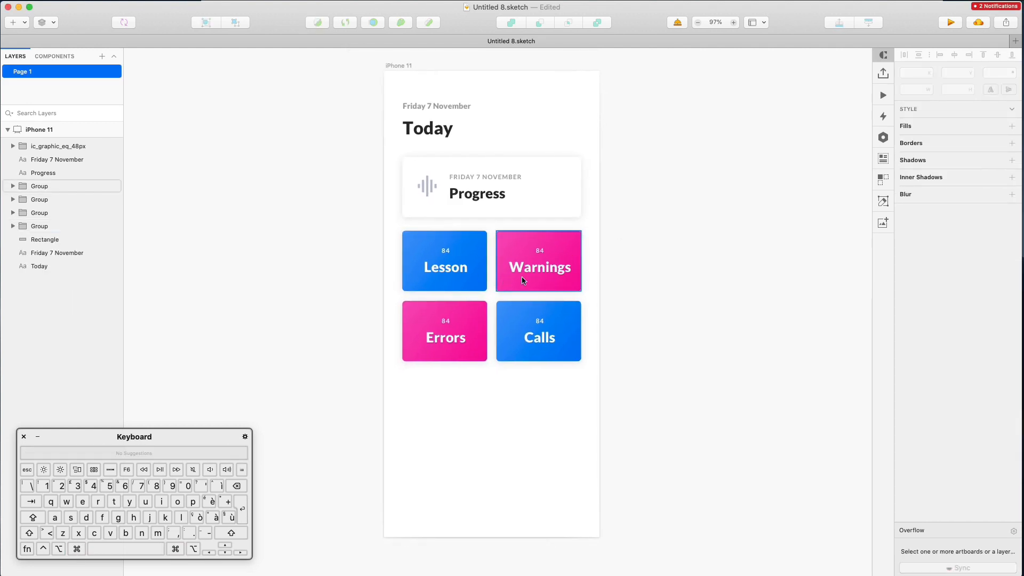
{"action": "scroll", "coordinate": [628, 283], "scroll_direction": "down", "scroll_amount": 1}
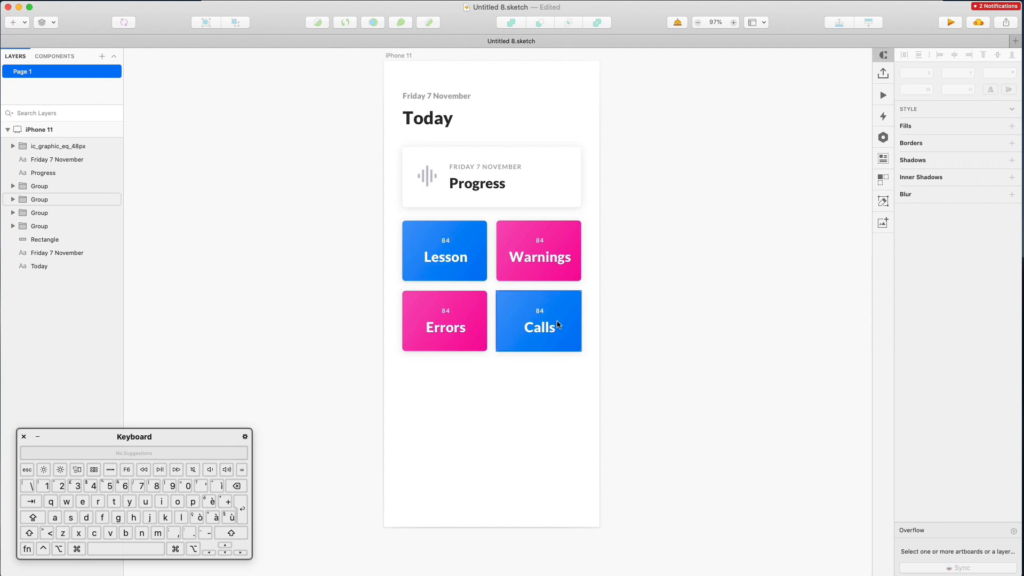
{"action": "scroll", "coordinate": [541, 359], "scroll_direction": "up", "scroll_amount": 2}
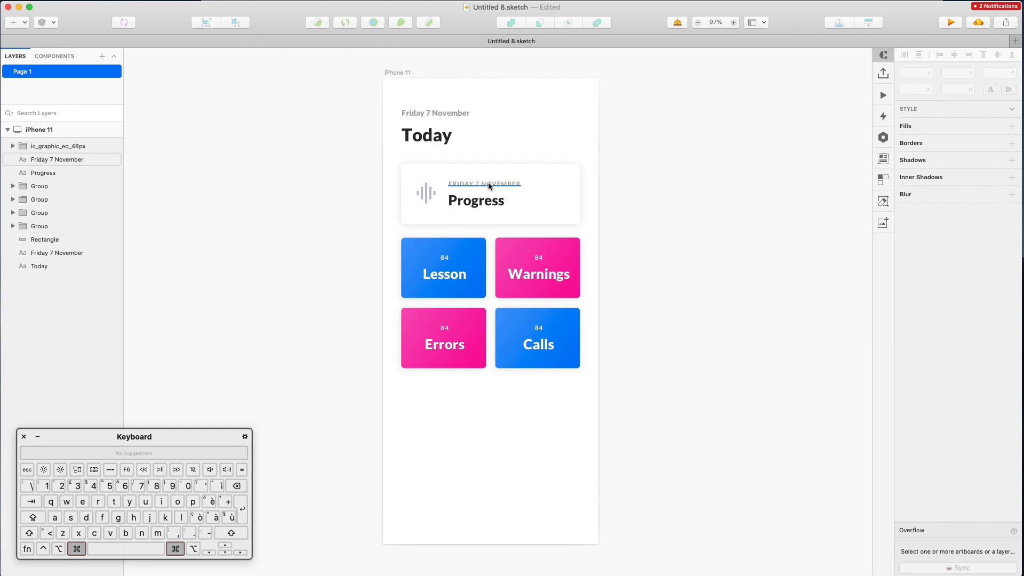
Copy the card's date label style and paste it onto the Friday 7 November heading
{"action": "scroll", "coordinate": [488, 181], "scroll_direction": "up", "scroll_amount": 3}
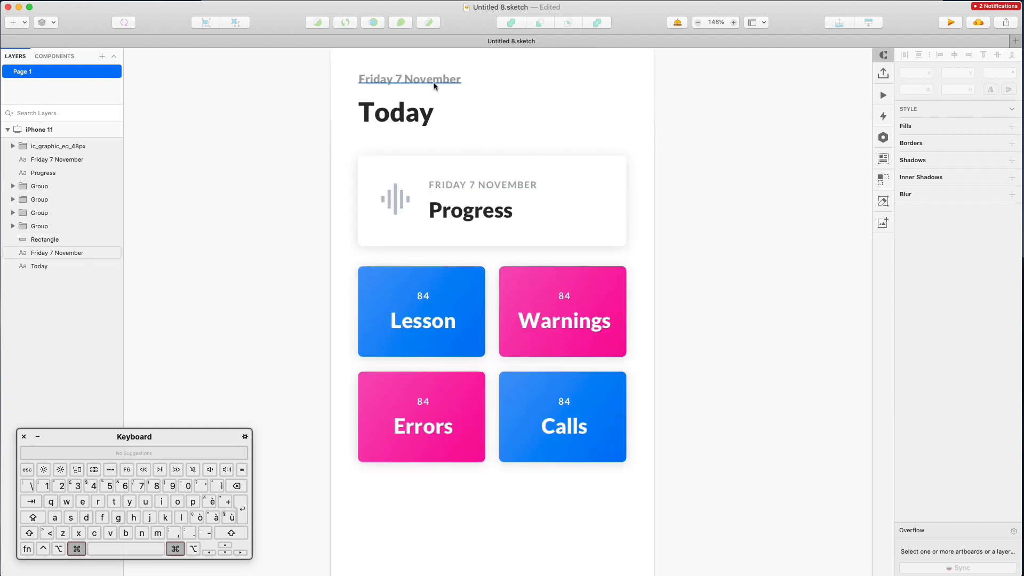
{"action": "left_click", "coordinate": [473, 190], "text": "super"}
{"action": "right_click", "coordinate": [473, 192]}
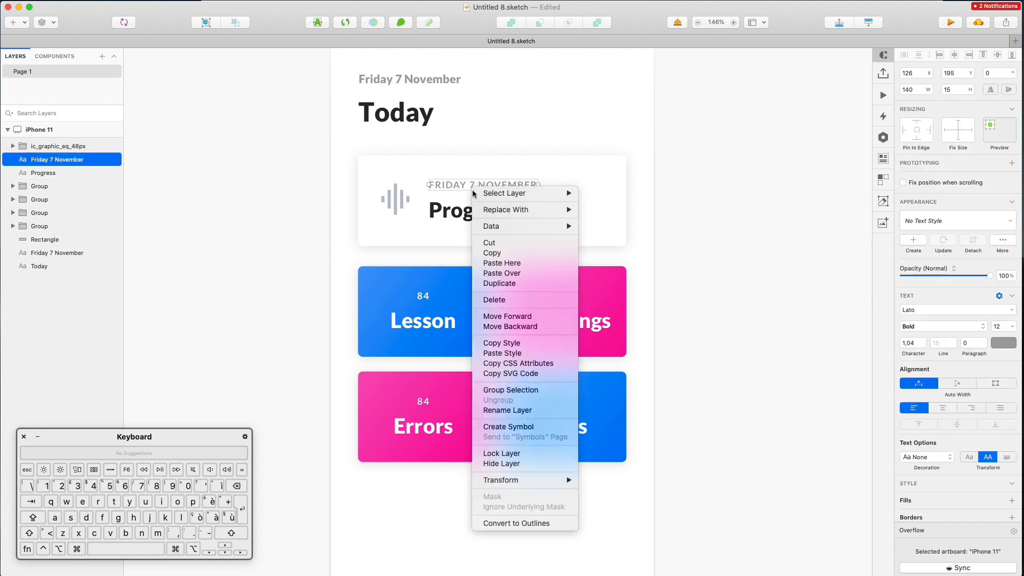
{"action": "left_click", "coordinate": [512, 343]}
{"action": "left_click", "coordinate": [442, 87], "text": "super"}
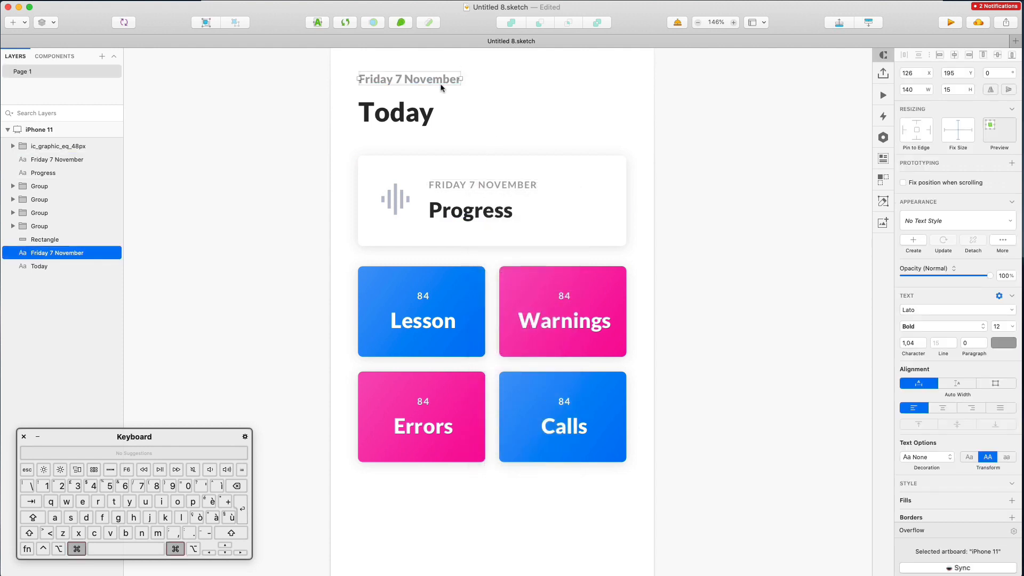
{"action": "right_click", "coordinate": [441, 87]}
{"action": "left_click", "coordinate": [494, 246]}
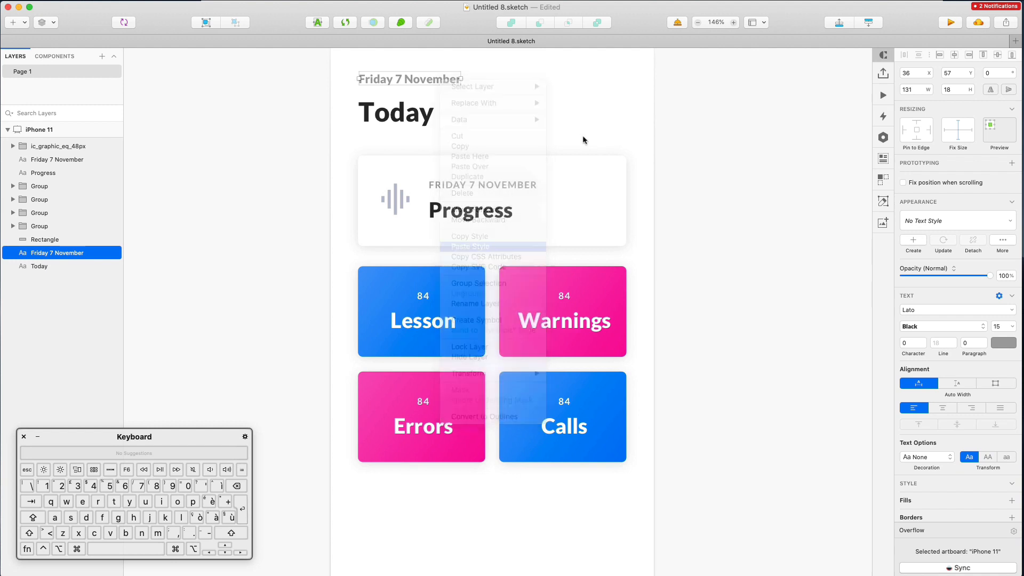
{"action": "left_click", "coordinate": [637, 90]}
Change the card's date label text to 'STATS'
{"action": "scroll", "coordinate": [631, 114], "scroll_direction": "down", "scroll_amount": 2}
{"action": "scroll", "coordinate": [632, 114], "scroll_direction": "up", "scroll_amount": 1}
{"action": "scroll", "coordinate": [632, 114], "scroll_direction": "right", "scroll_amount": 1}
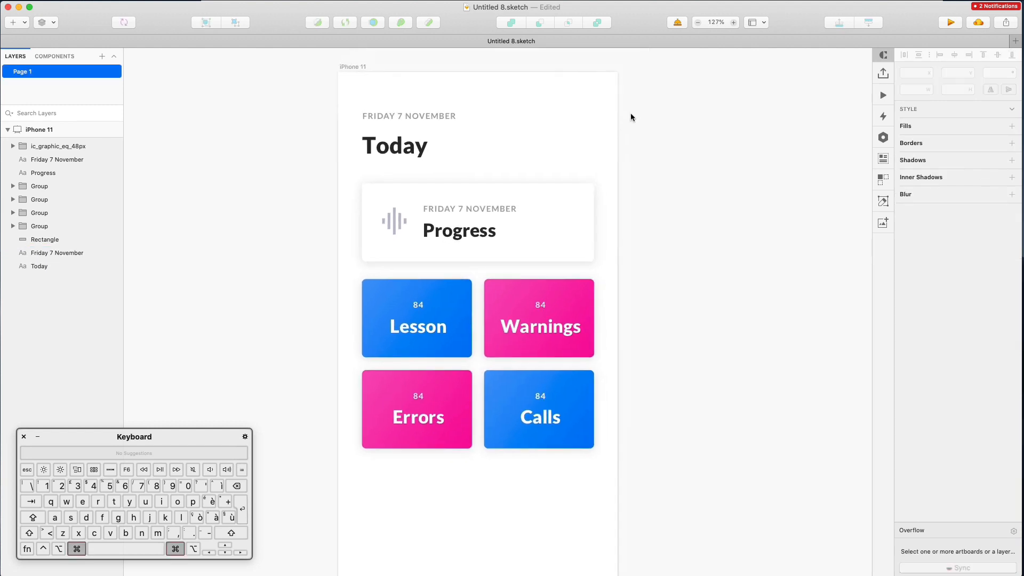
{"action": "scroll", "coordinate": [540, 219], "scroll_direction": "down", "scroll_amount": 2}
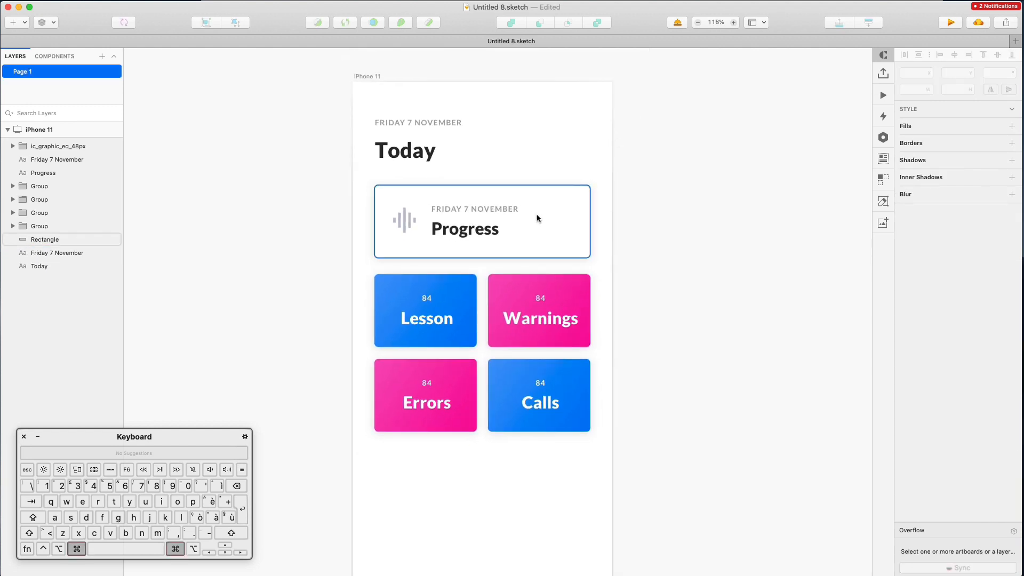
{"action": "double_click", "coordinate": [506, 212]}
{"action": "type", "text": "STATS"}
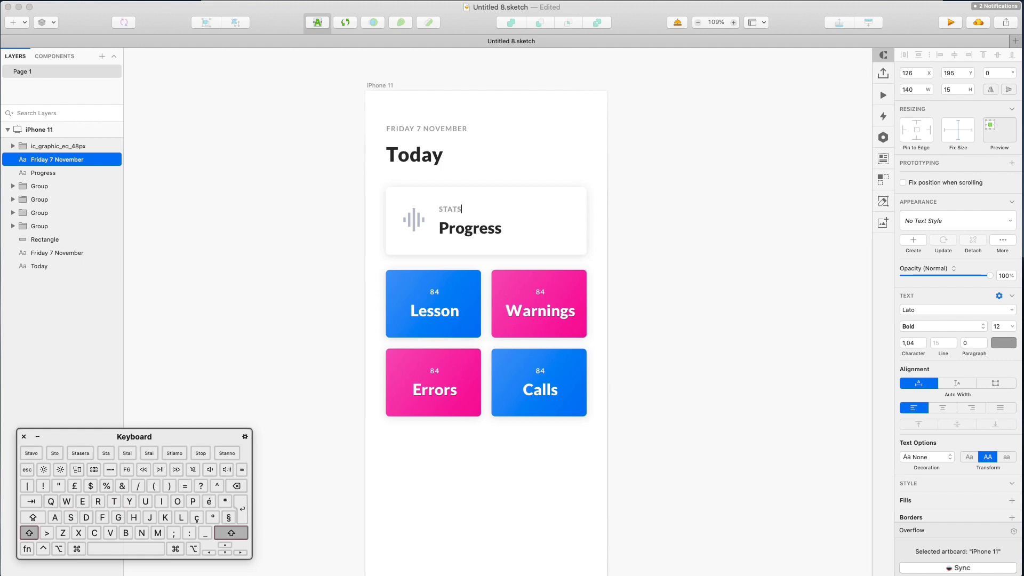
{"action": "left_click", "coordinate": [555, 160]}
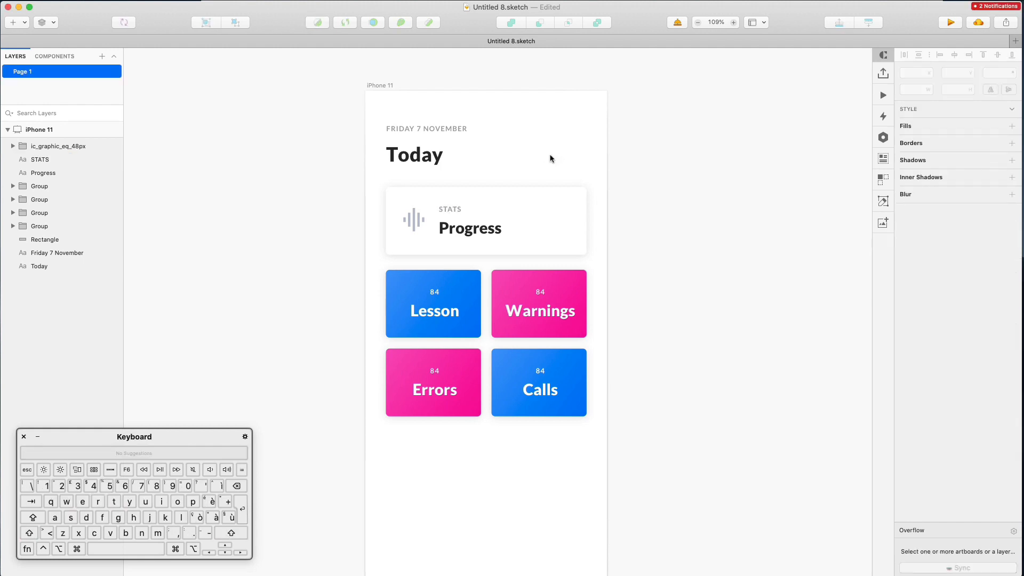
Draw a borderless 52×52 circle beside the Today header
{"action": "key", "text": "o"}
{"action": "left_click_drag", "start_coordinate": [485, 142], "coordinate": [570, 149]}
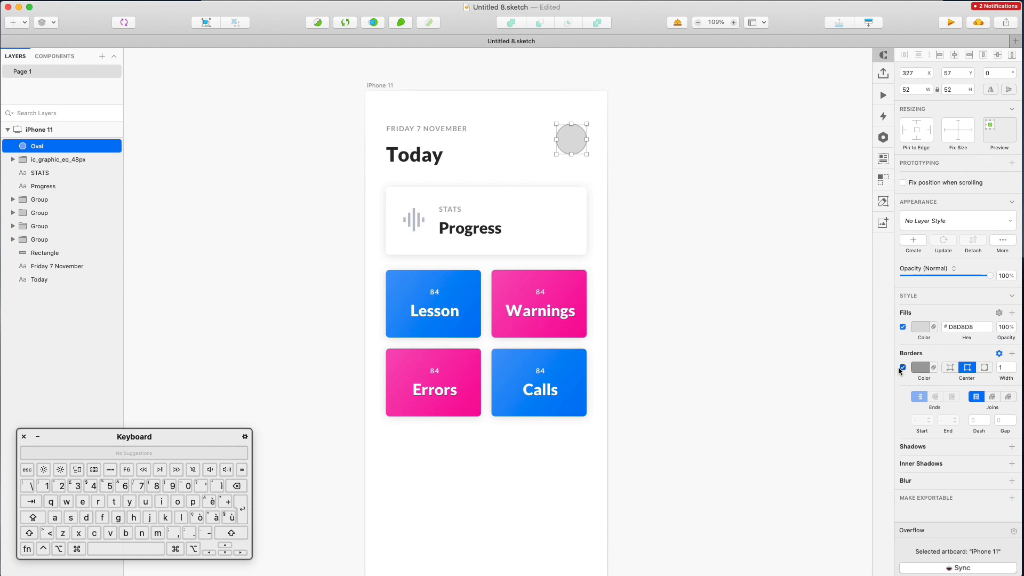
{"action": "left_click", "coordinate": [903, 367]}
Open the Craft Data panel on its Web tab, then switch over to Safari
{"action": "left_click", "coordinate": [883, 159]}
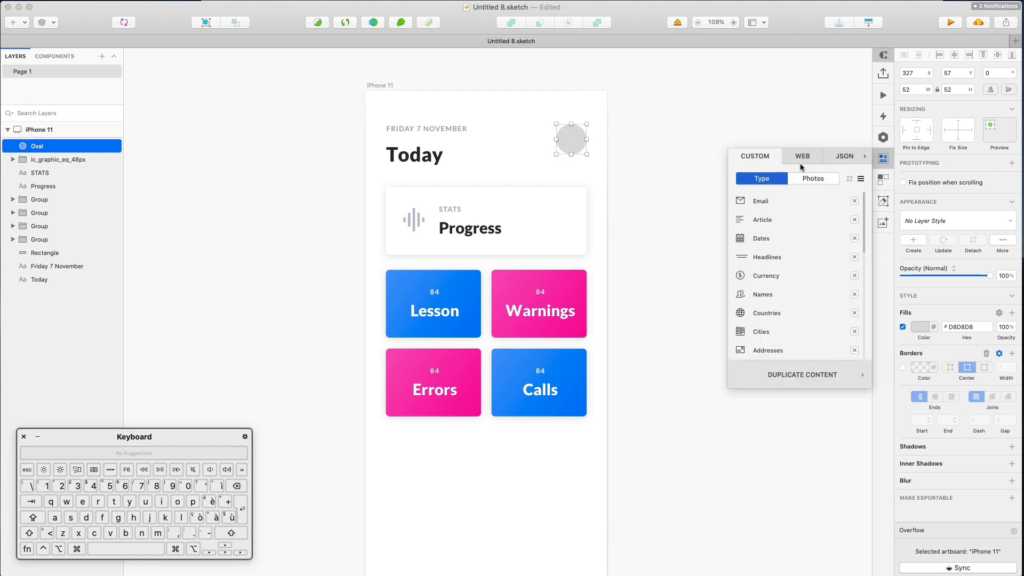
{"action": "left_click", "coordinate": [800, 163]}
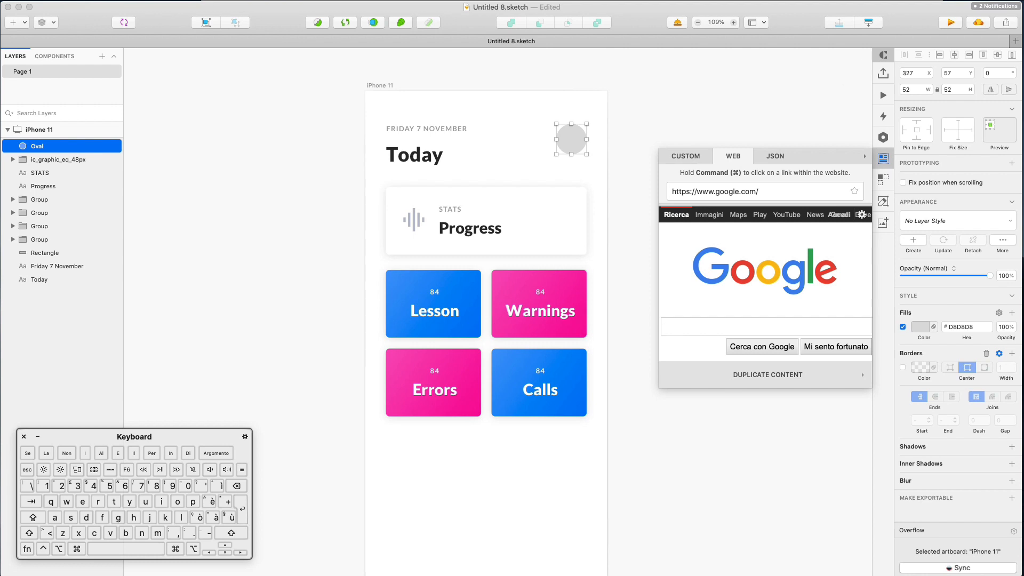
{"action": "key", "text": "super+Tab"}
Search Safari for 'craft sketch', open the Craft | InVision page, and return to Sketch
{"action": "left_click", "coordinate": [453, 14]}
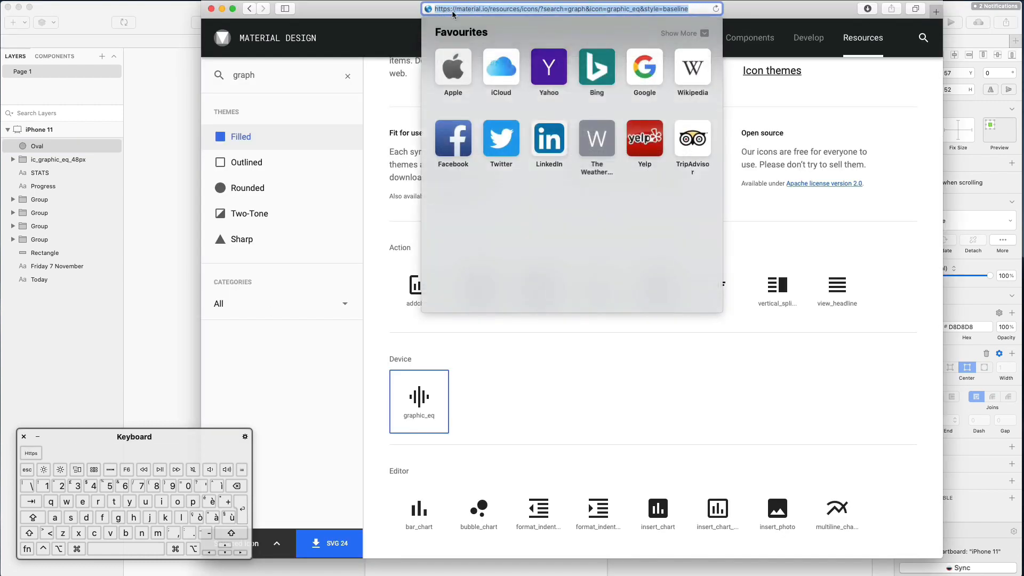
{"action": "type", "text": "craft"}
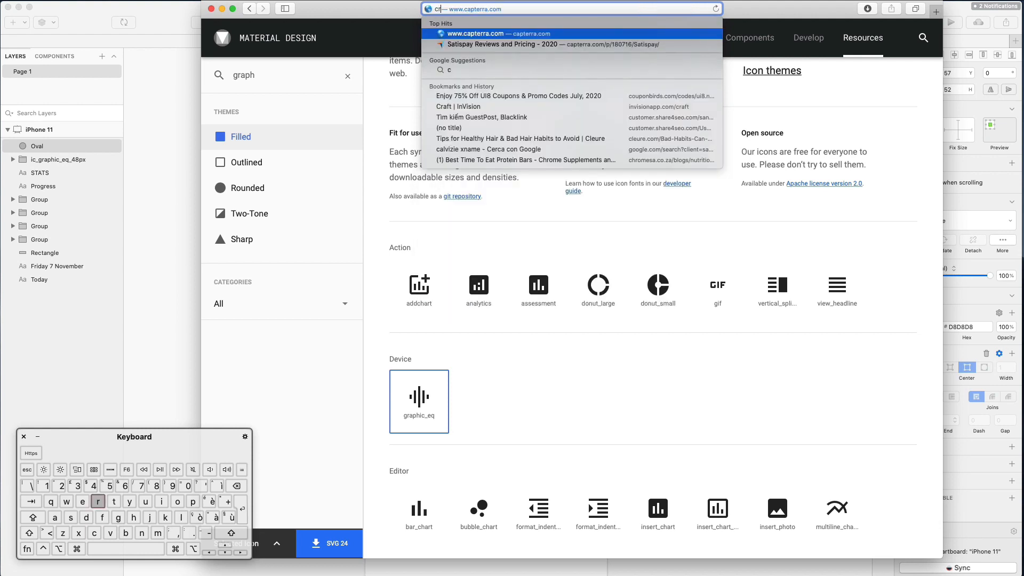
{"action": "type", "text": "ketch"}
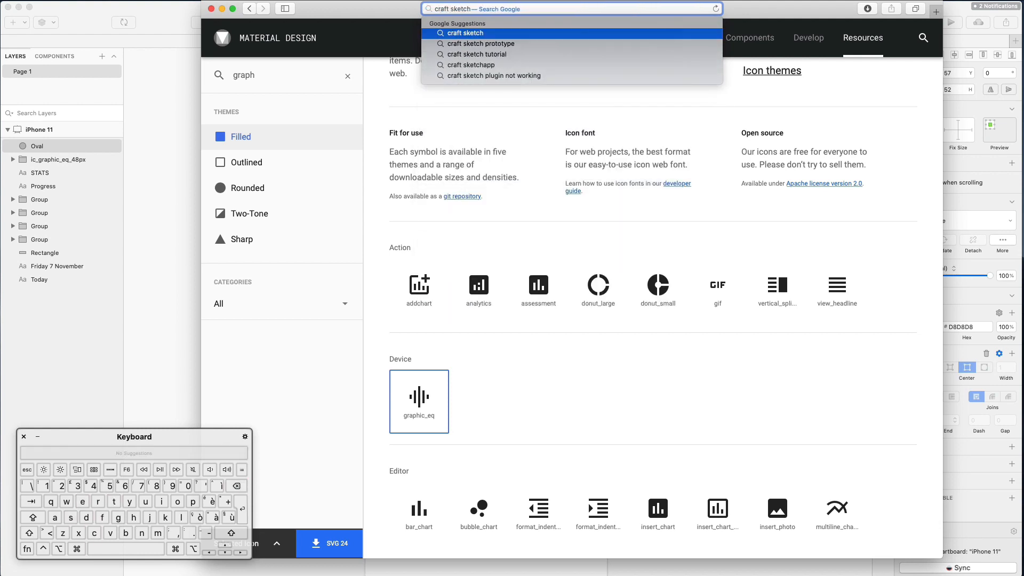
{"action": "key", "text": "Return"}
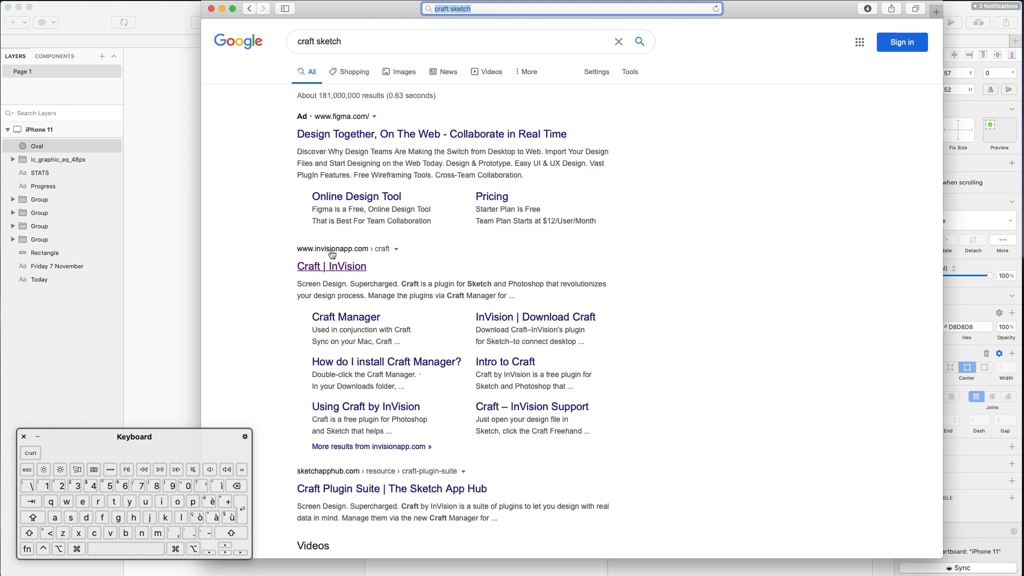
{"action": "left_click", "coordinate": [337, 269]}
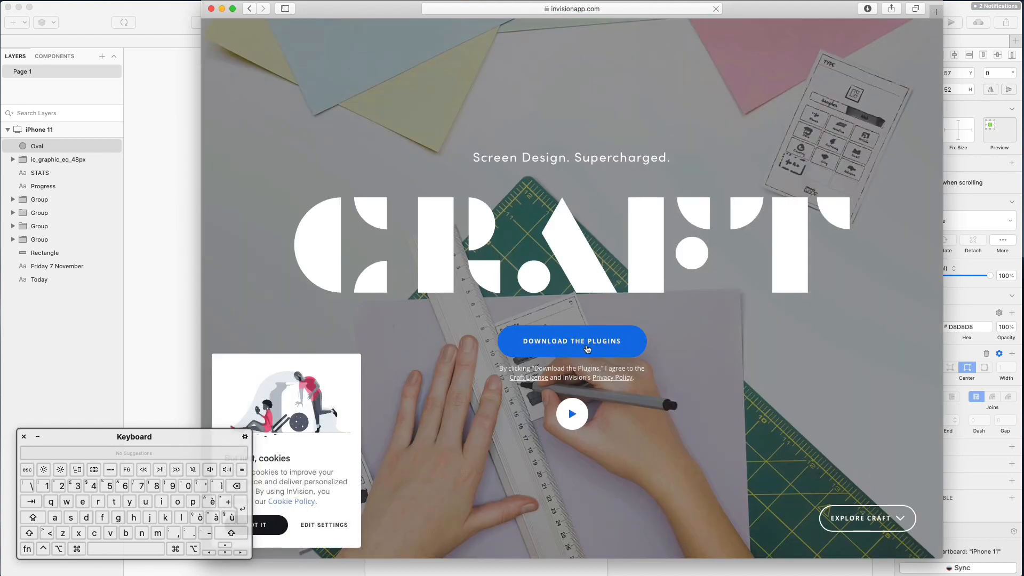
{"action": "left_click", "coordinate": [222, 9]}
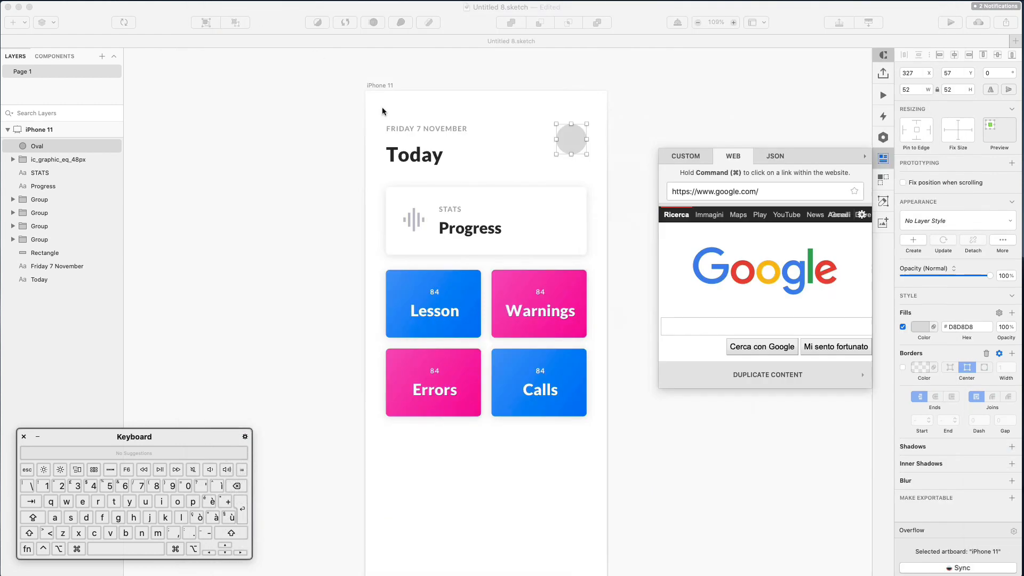
Google 'unsplash' in the web panel and open the Unsplash site there
{"action": "left_click", "coordinate": [346, 281]}
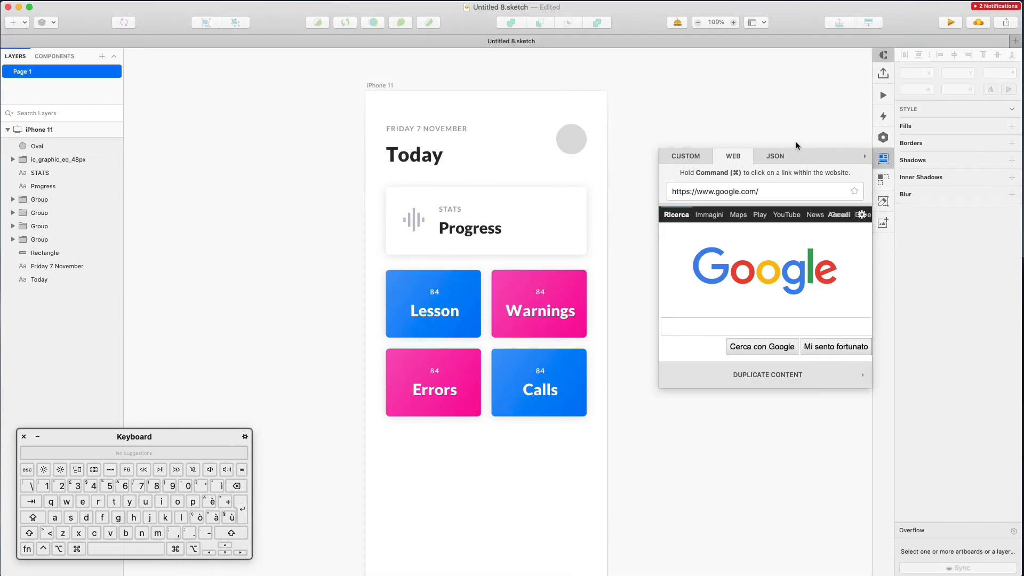
{"action": "left_click", "coordinate": [715, 329]}
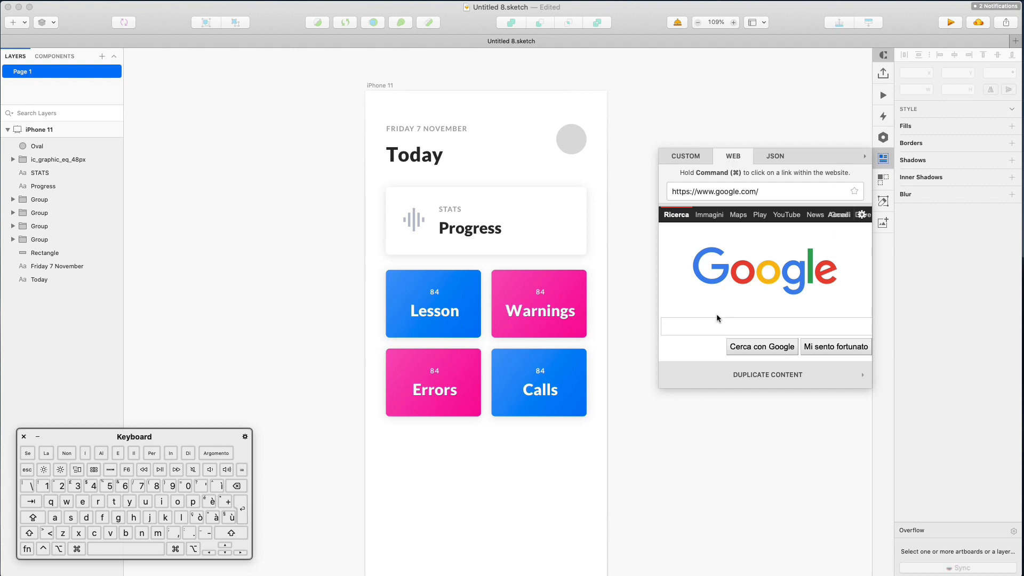
{"action": "type", "text": "unsplash"}
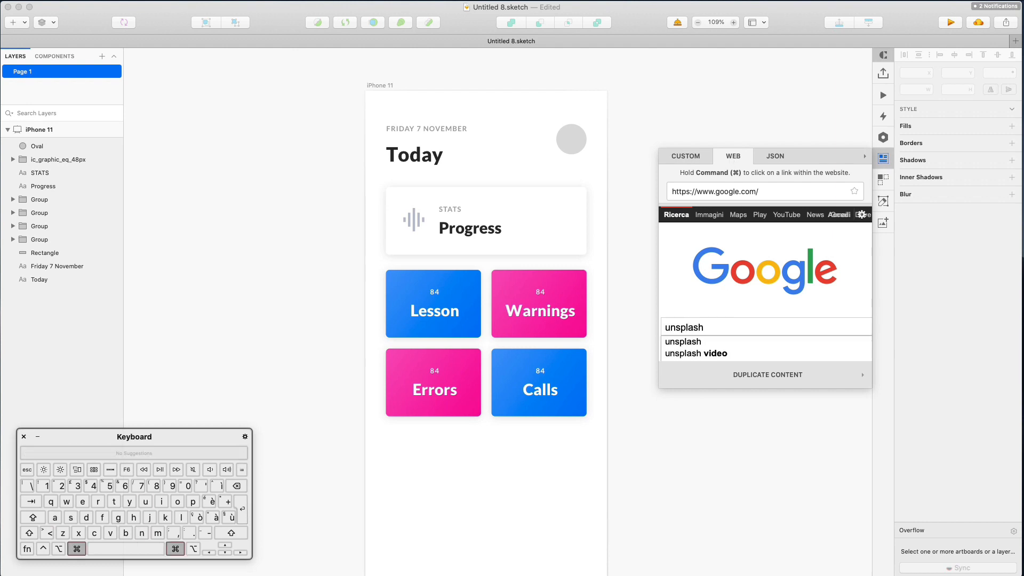
{"action": "key", "text": "Return"}
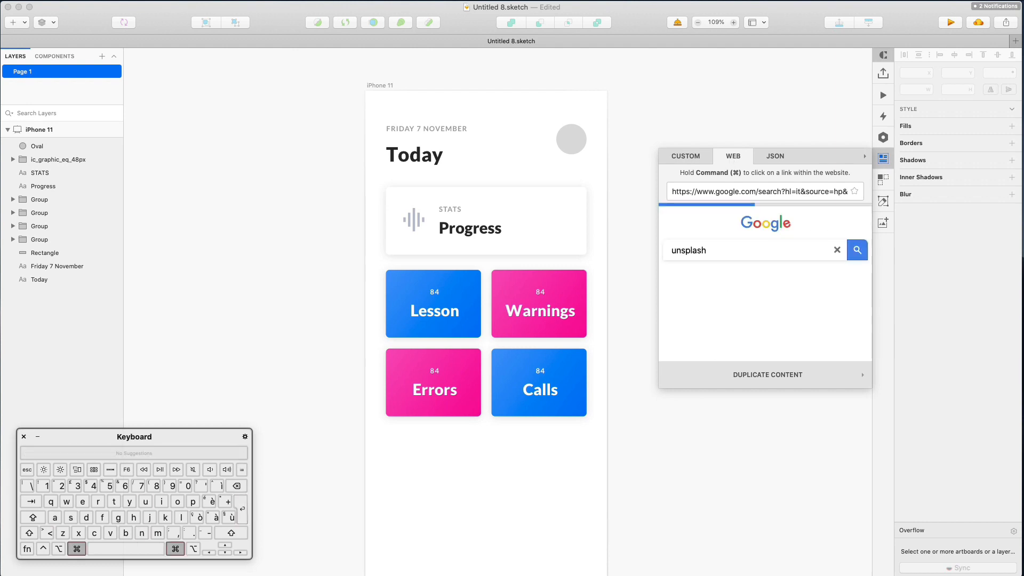
{"action": "scroll", "coordinate": [717, 273], "scroll_direction": "down", "scroll_amount": 1}
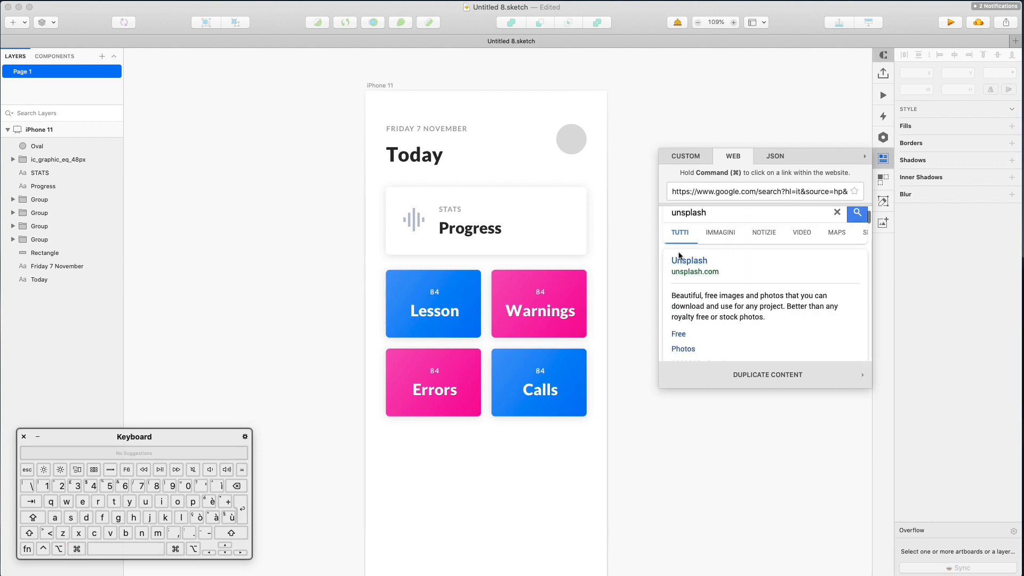
{"action": "key", "text": "super"}
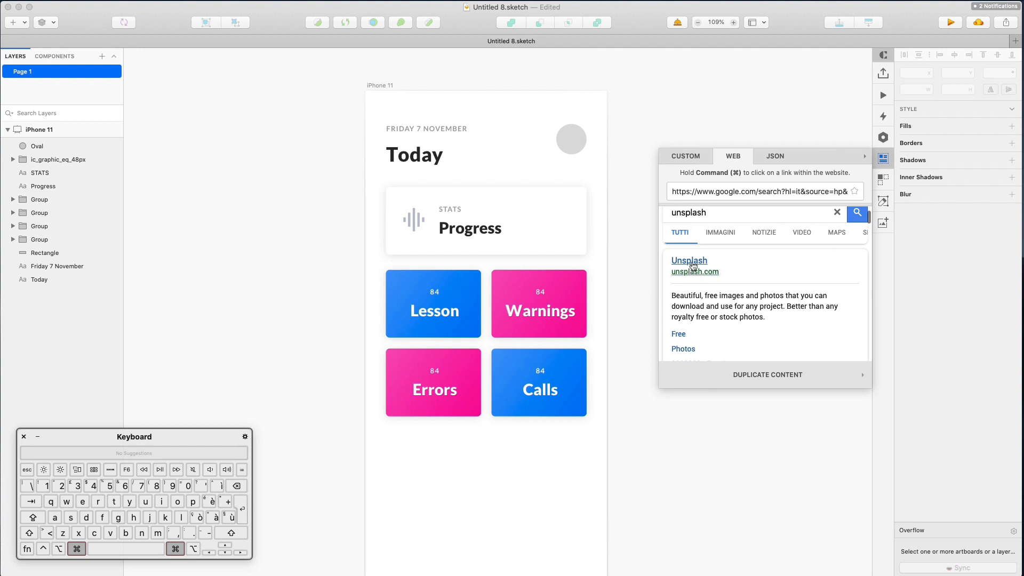
{"action": "left_click", "coordinate": [692, 265], "text": "super"}
{"action": "scroll", "coordinate": [741, 249], "scroll_direction": "down", "scroll_amount": 2}
{"action": "scroll", "coordinate": [741, 249], "scroll_direction": "up", "scroll_amount": 3}
Search Unsplash for 'portrait' photos, replacing an earlier 'prof' search
{"action": "left_click", "coordinate": [748, 219], "text": "super"}
{"action": "type", "text": "prof"}
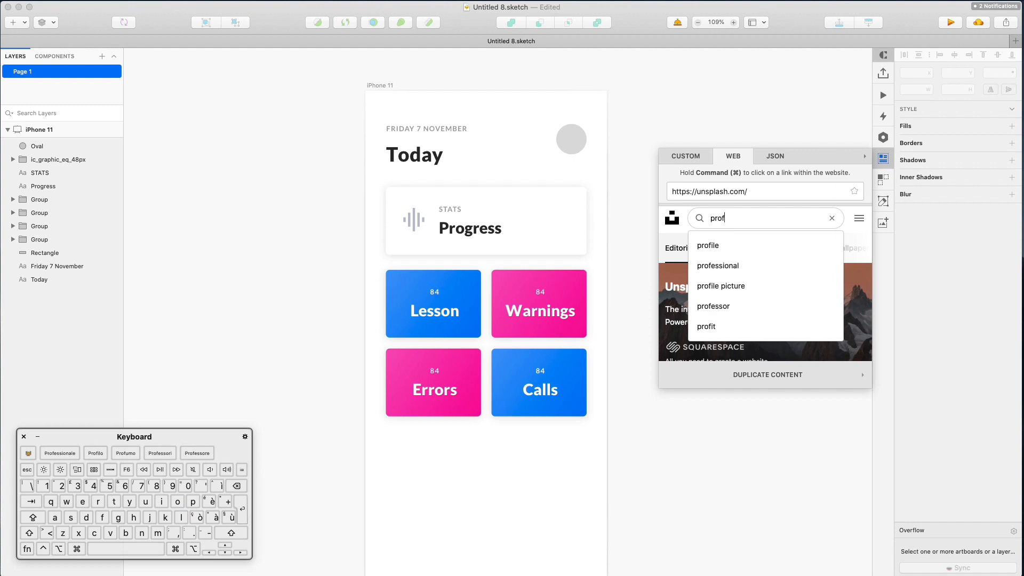
{"action": "left_click", "coordinate": [779, 246], "text": "super"}
{"action": "scroll", "coordinate": [779, 256], "scroll_direction": "down", "scroll_amount": 3}
{"action": "scroll", "coordinate": [779, 256], "scroll_direction": "down", "scroll_amount": 5}
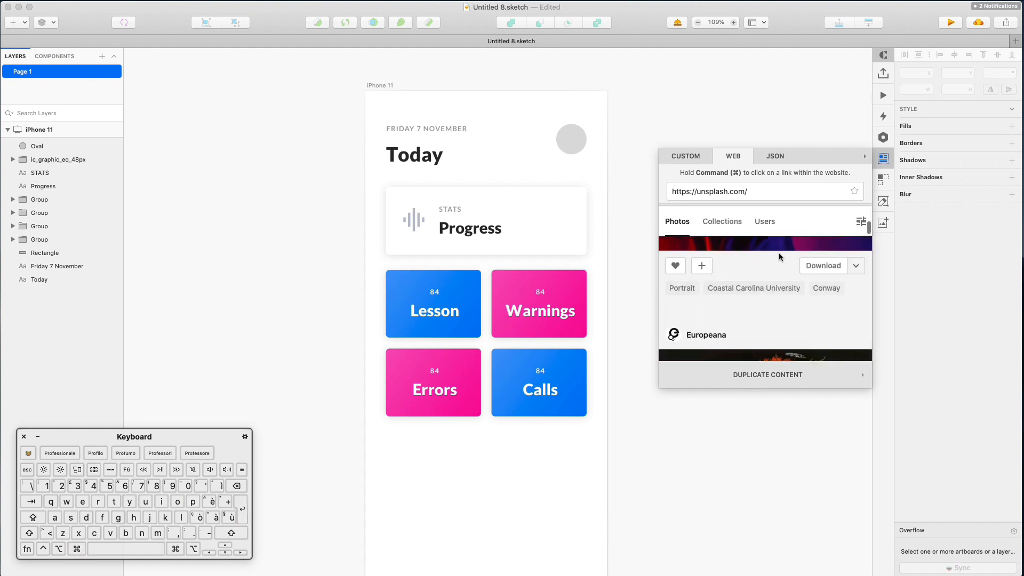
{"action": "scroll", "coordinate": [779, 256], "scroll_direction": "down", "scroll_amount": 10}
{"action": "scroll", "coordinate": [745, 218], "scroll_direction": "up", "scroll_amount": 18}
{"action": "left_click", "coordinate": [742, 227]}
{"action": "type", "text": "portrait"}
{"action": "key", "text": "Return"}
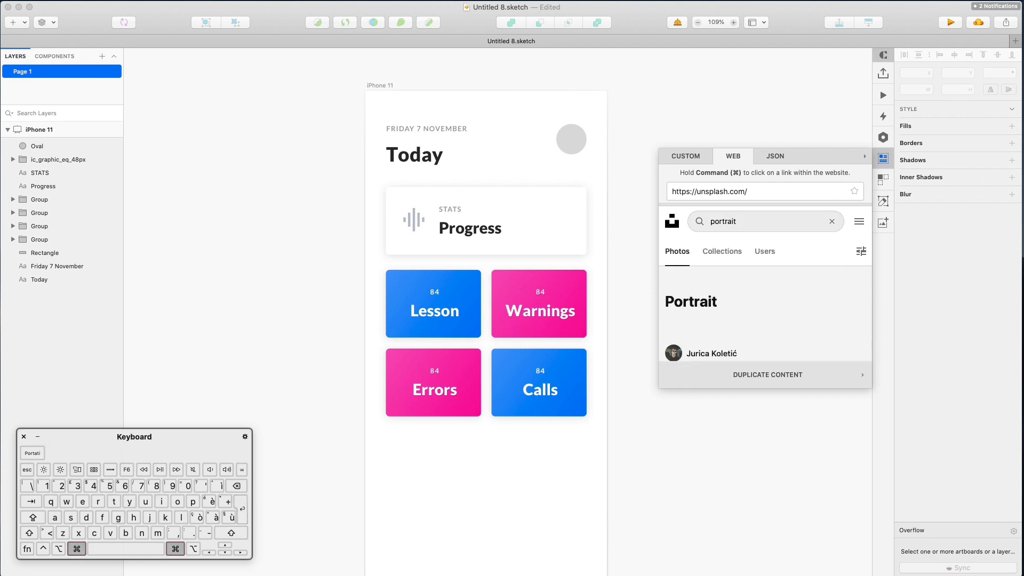
{"action": "scroll", "coordinate": [777, 254], "scroll_direction": "down", "scroll_amount": 5}
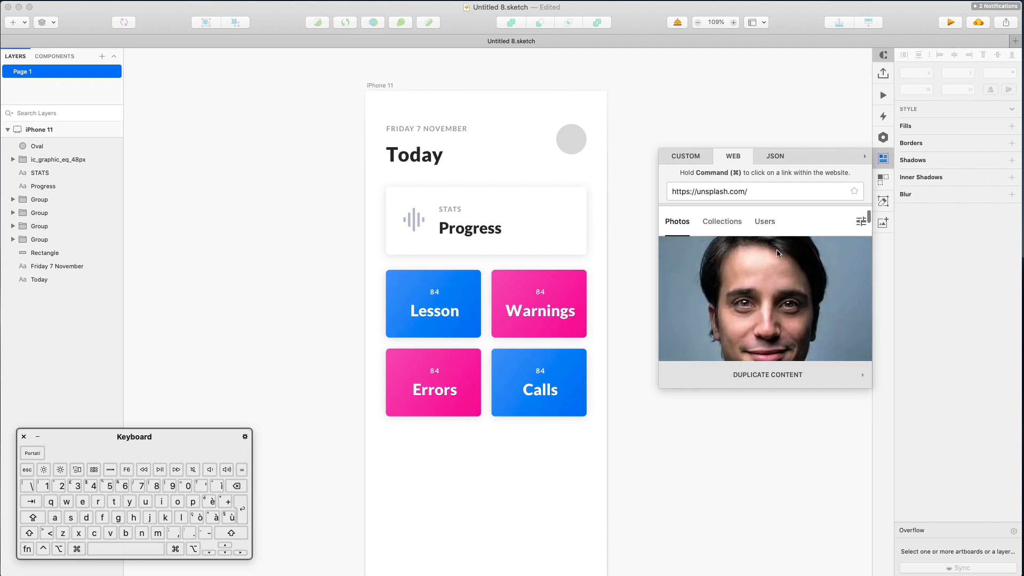
Fill the avatar circle beside Today with the bearded man's Unsplash portrait
{"action": "left_click", "coordinate": [571, 140]}
{"action": "left_click", "coordinate": [809, 305]}
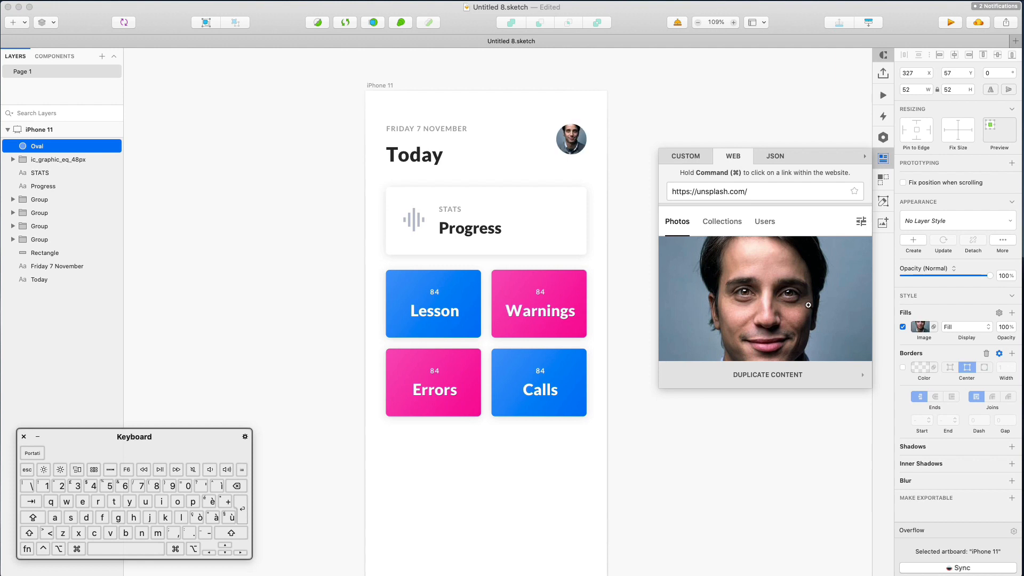
{"action": "scroll", "coordinate": [808, 305], "scroll_direction": "down", "scroll_amount": 5}
{"action": "left_click", "coordinate": [568, 151]}
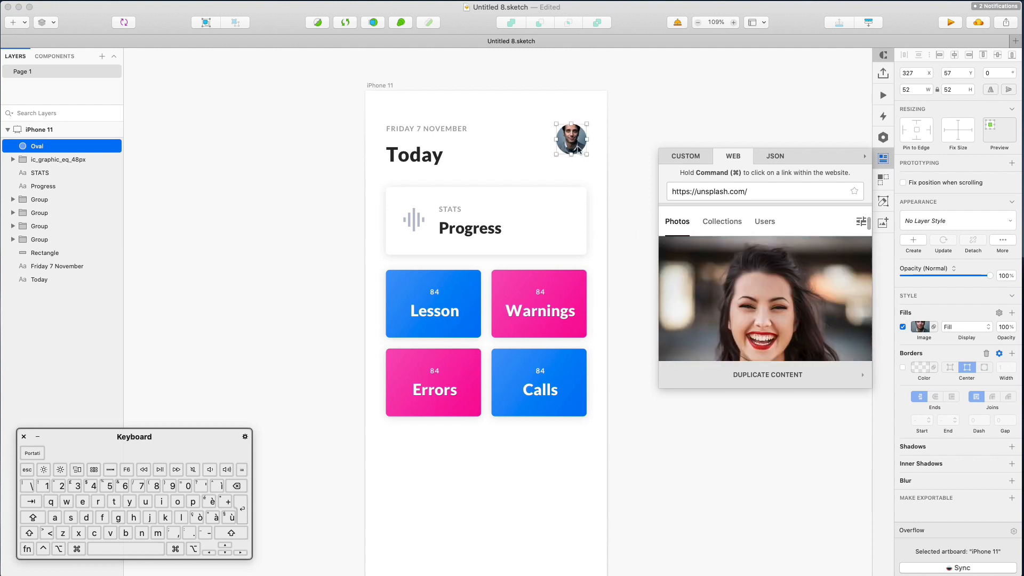
{"action": "scroll", "coordinate": [810, 311], "scroll_direction": "down", "scroll_amount": 10}
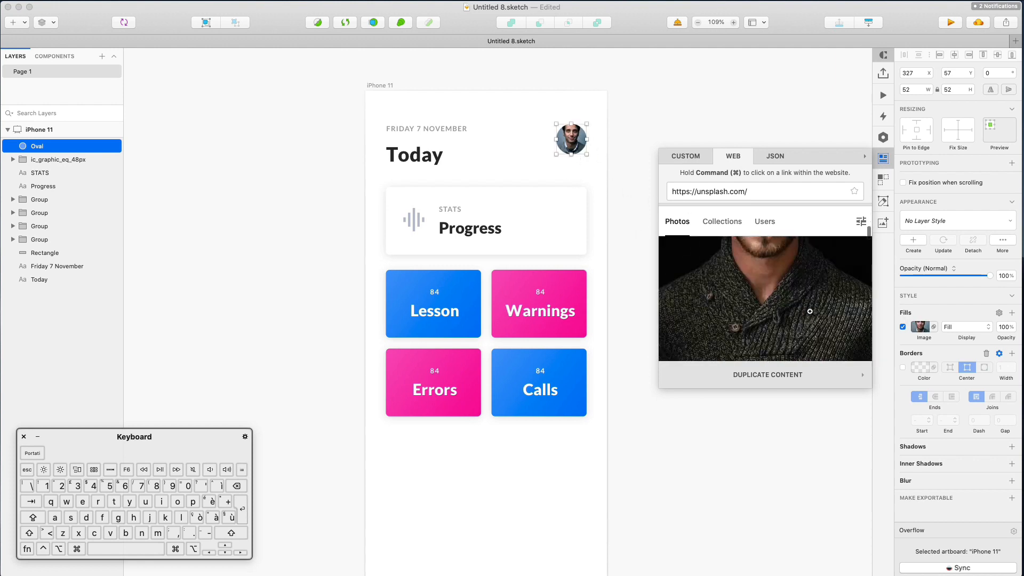
{"action": "scroll", "coordinate": [810, 311], "scroll_direction": "down", "scroll_amount": 10}
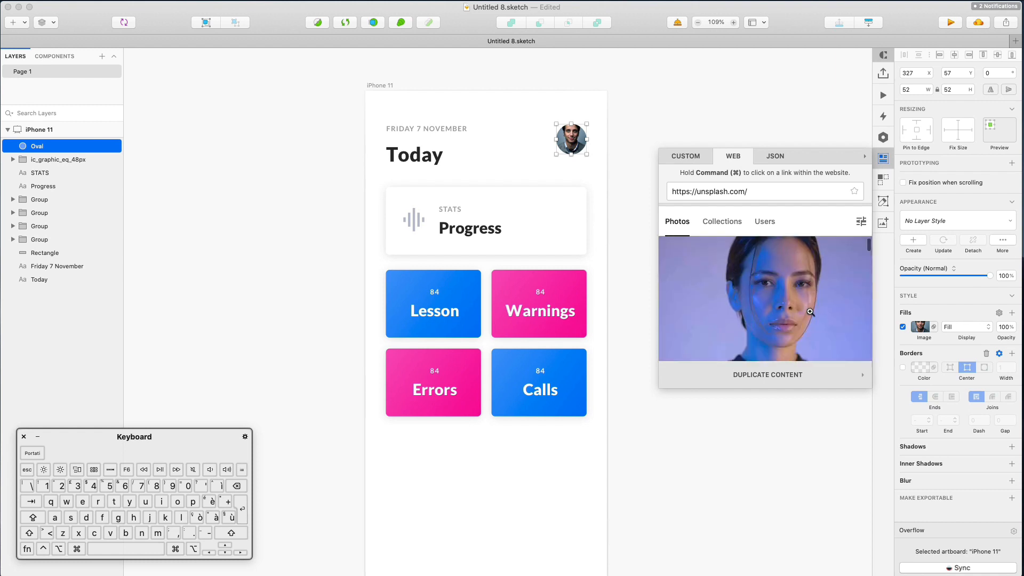
{"action": "scroll", "coordinate": [822, 303], "scroll_direction": "down", "scroll_amount": 10}
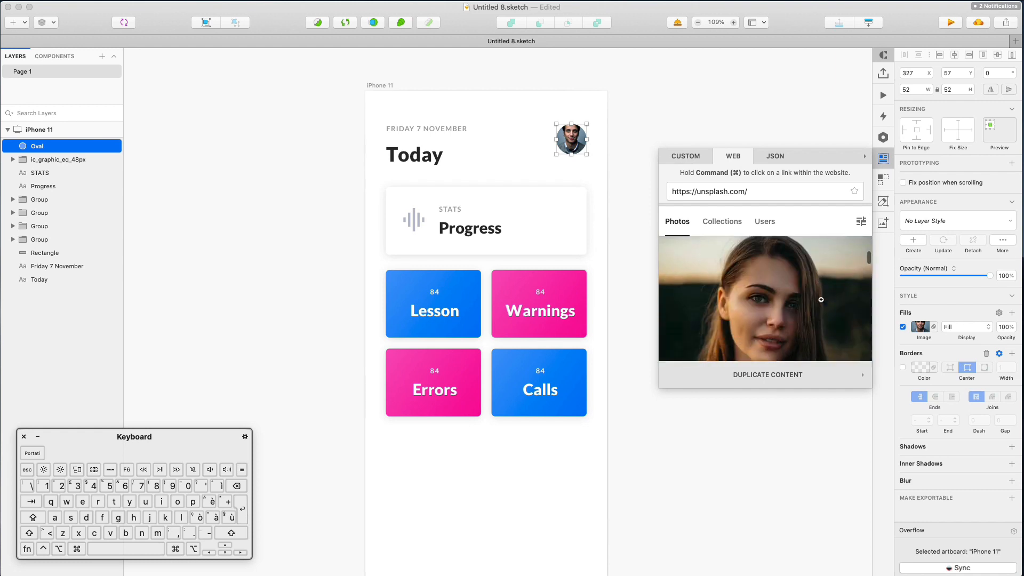
{"action": "scroll", "coordinate": [820, 300], "scroll_direction": "down", "scroll_amount": 10}
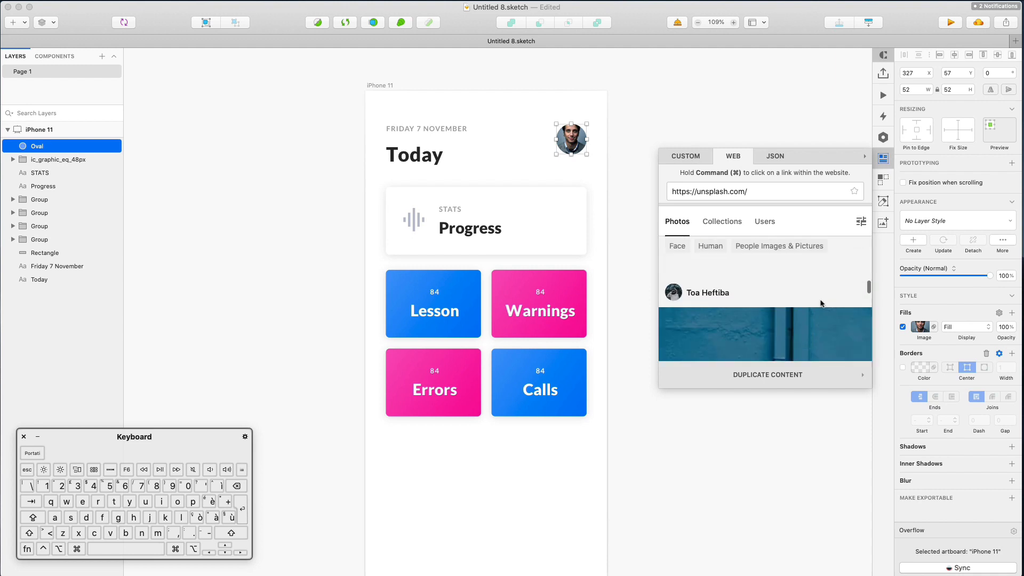
{"action": "scroll", "coordinate": [821, 300], "scroll_direction": "up", "scroll_amount": 3}
{"action": "scroll", "coordinate": [821, 291], "scroll_direction": "down", "scroll_amount": 2}
{"action": "left_click", "coordinate": [820, 287]}
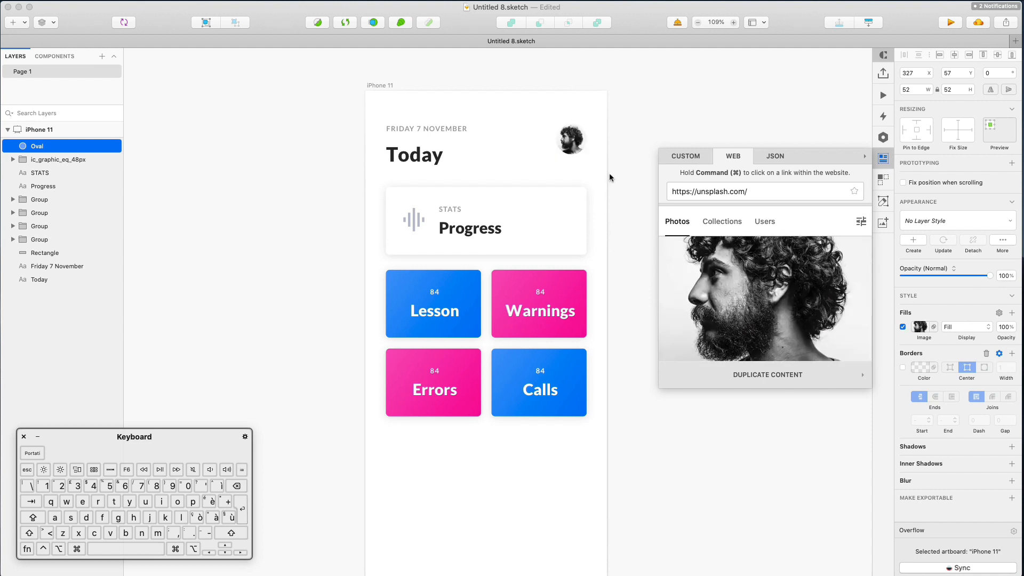
Deselect the avatar and close the Unsplash image browser panel
{"action": "left_click", "coordinate": [625, 200]}
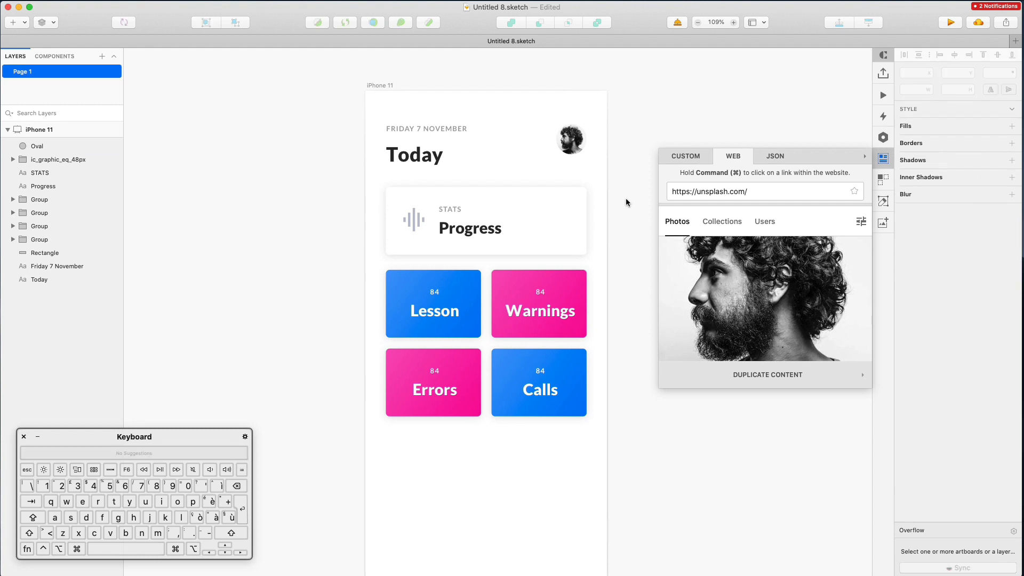
{"action": "scroll", "coordinate": [625, 197], "scroll_direction": "down", "scroll_amount": 2}
{"action": "scroll", "coordinate": [626, 199], "scroll_direction": "left", "scroll_amount": 1}
{"action": "left_click", "coordinate": [883, 160]}
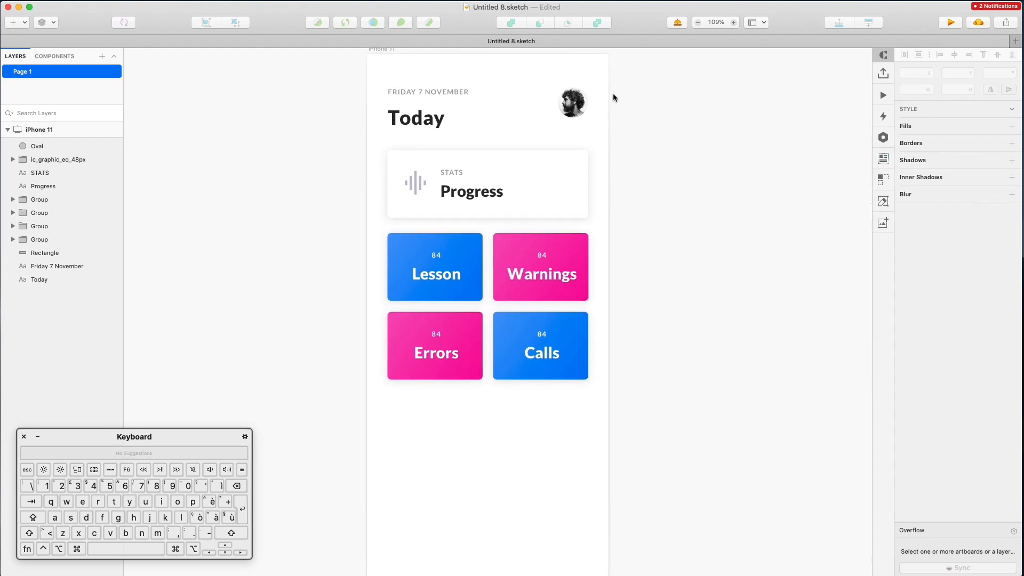
Duplicate the STATS and Progress labels below the tiles, then delete the Progress copy
{"action": "scroll", "coordinate": [614, 95], "scroll_direction": "down", "scroll_amount": 3}
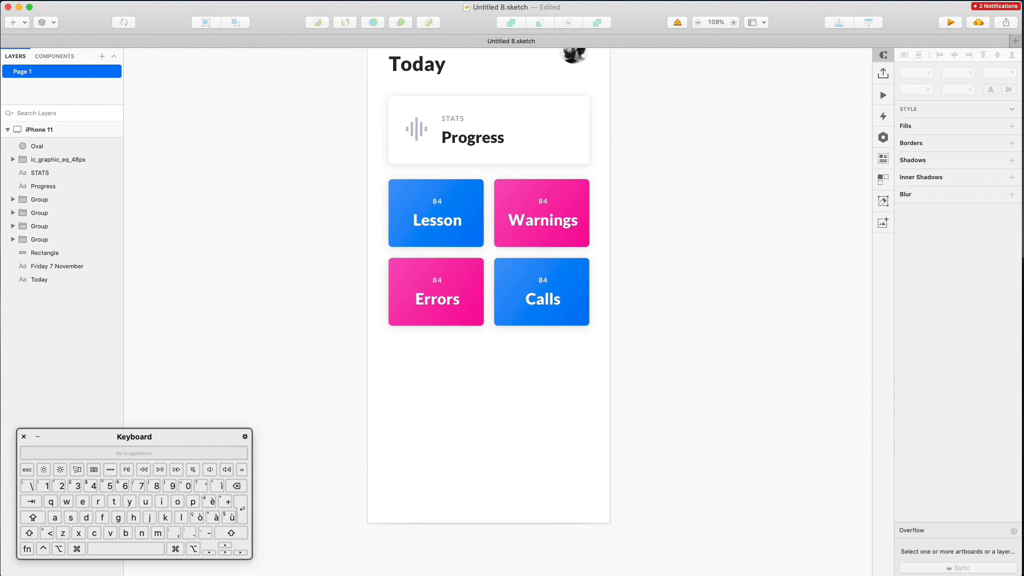
{"action": "key", "text": "super+Tab"}
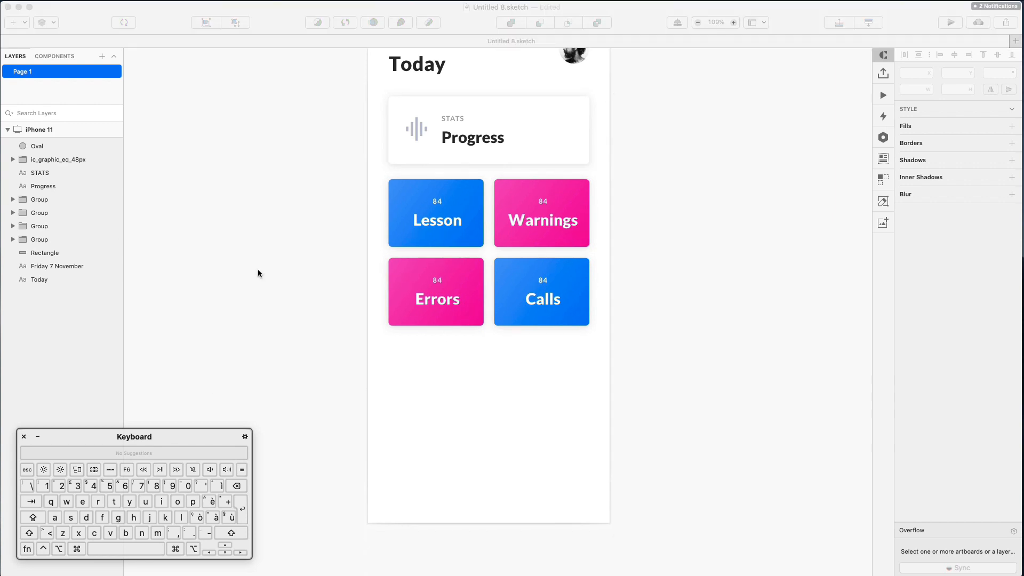
{"action": "left_click", "coordinate": [451, 122]}
{"action": "left_click", "coordinate": [453, 135], "text": "shift"}
{"action": "mouse_move", "coordinate": [453, 135]}
{"action": "left_mouse_down"}
{"action": "mouse_move", "coordinate": [447, 384]}
{"action": "mouse_move", "coordinate": [447, 374]}
{"action": "left_mouse_up"}
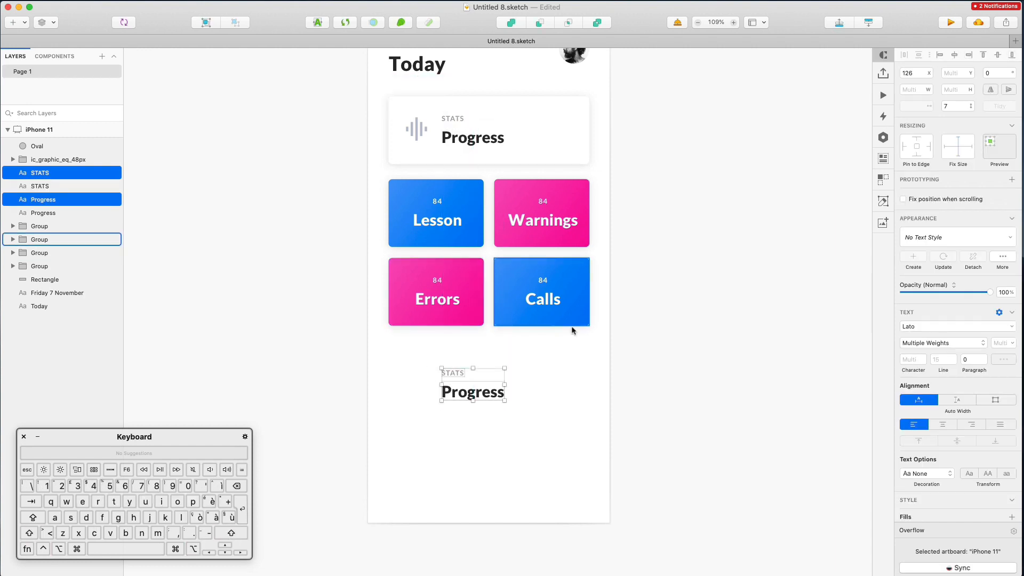
{"action": "left_click", "coordinate": [605, 409]}
{"action": "left_click", "coordinate": [472, 398]}
{"action": "key", "text": "BackSpace"}
Add a second STATS copy lower down and turn the upper one into 'Keep going, you're doing great!' without uppercase
{"action": "left_click_drag", "start_coordinate": [452, 375], "coordinate": [456, 441]}
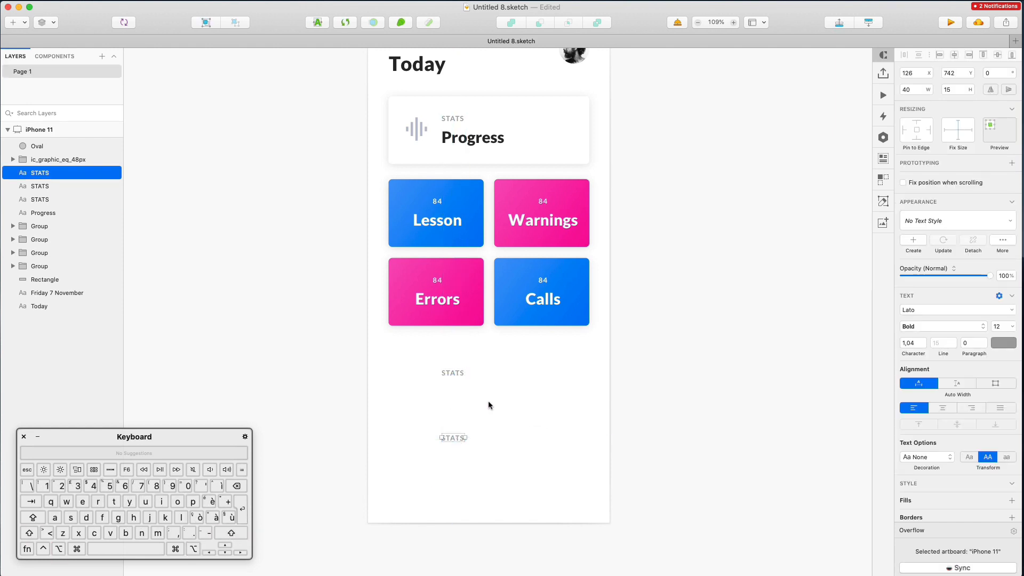
{"action": "left_click", "coordinate": [450, 376]}
{"action": "left_click", "coordinate": [455, 370]}
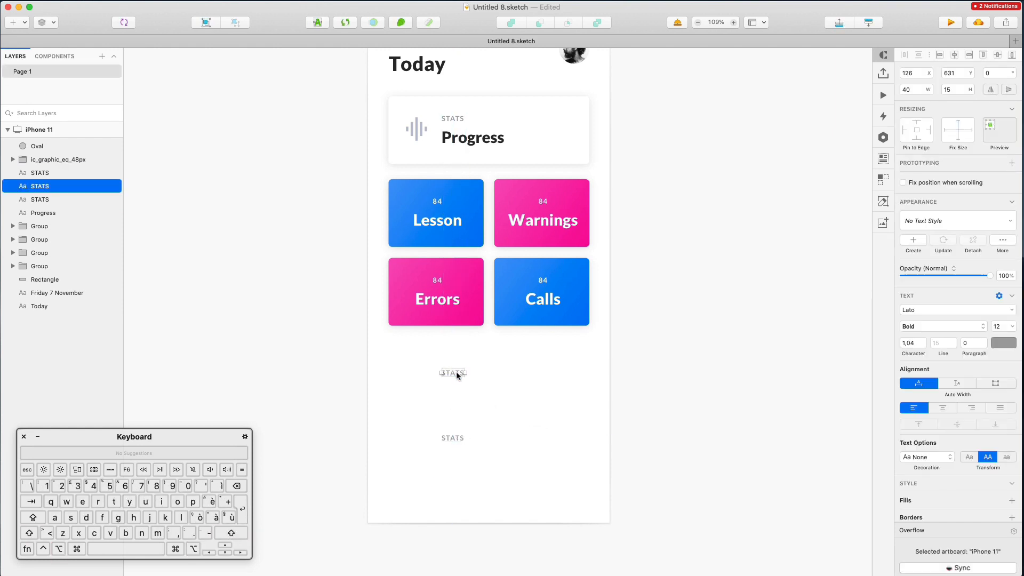
{"action": "left_click", "coordinate": [970, 457]}
{"action": "double_click", "coordinate": [456, 374]}
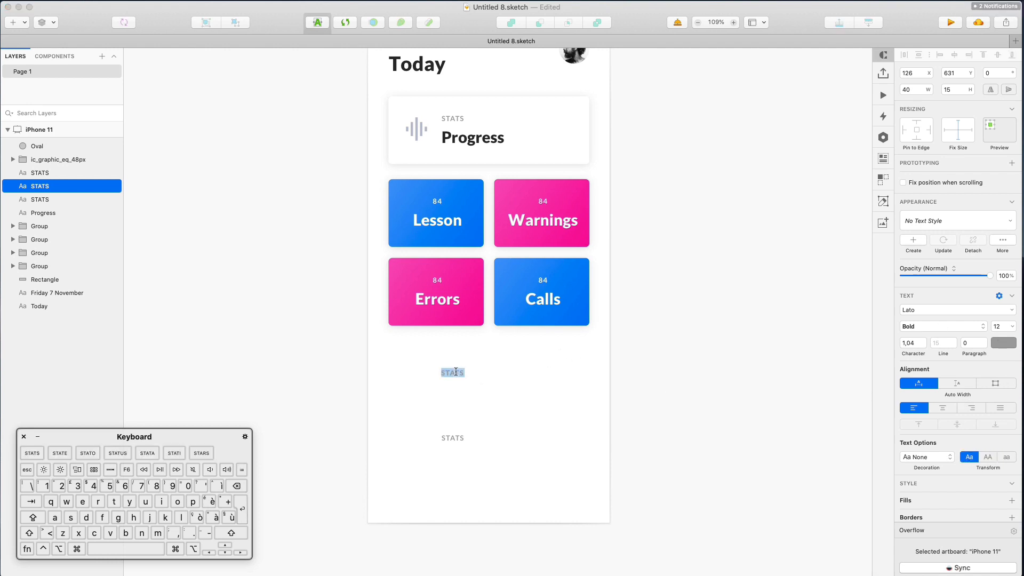
{"action": "key", "text": "shift"}
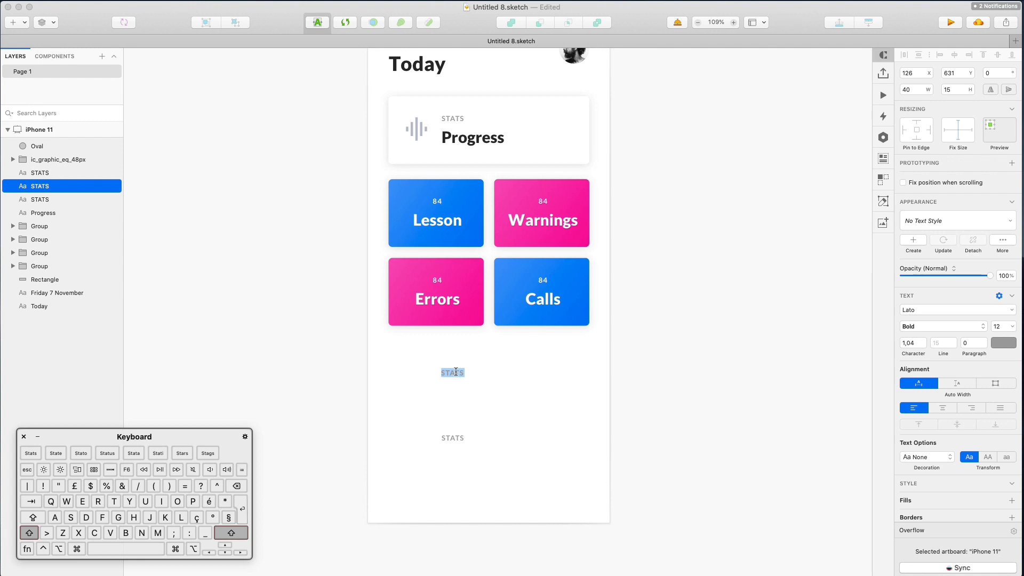
{"action": "type", "text": "Keep going, you're doing great!"}
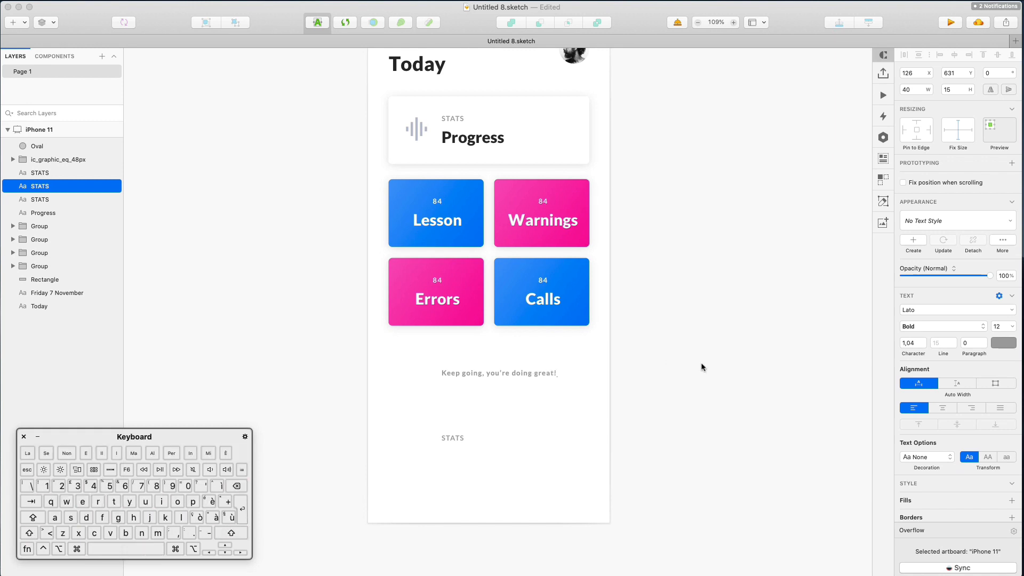
Centre the caption horizontally, set its character spacing to 0, and nudge it down
{"action": "left_click", "coordinate": [704, 367]}
{"action": "scroll", "coordinate": [587, 373], "scroll_direction": "up", "scroll_amount": 1}
{"action": "left_click", "coordinate": [527, 397]}
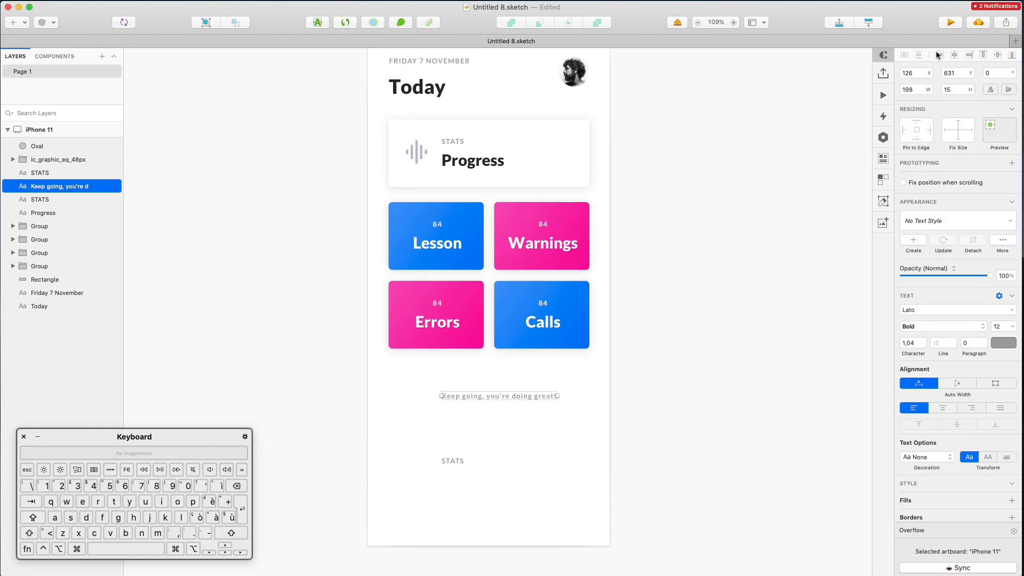
{"action": "left_click", "coordinate": [953, 56]}
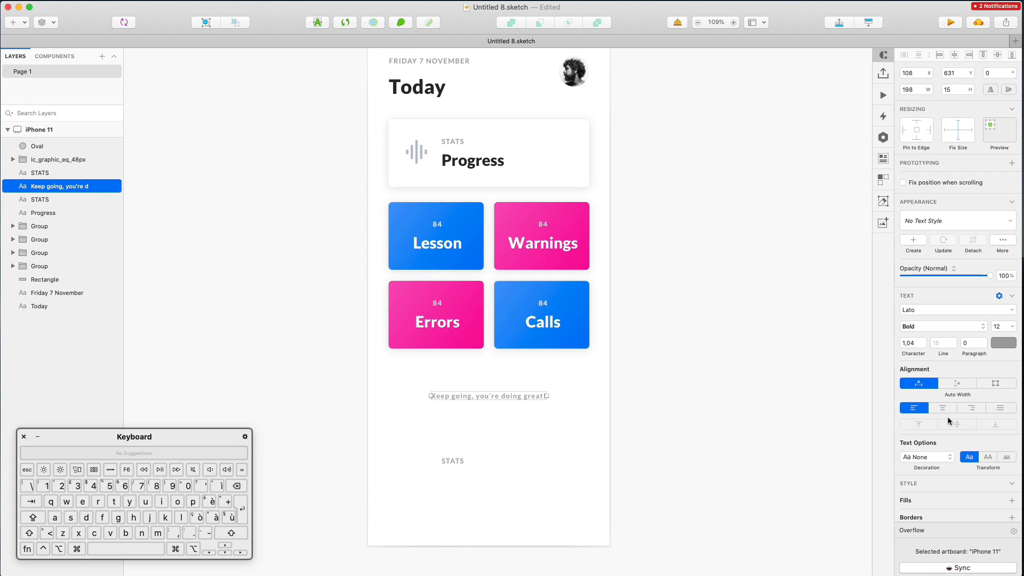
{"action": "left_click", "coordinate": [920, 342]}
{"action": "type", "text": "0"}
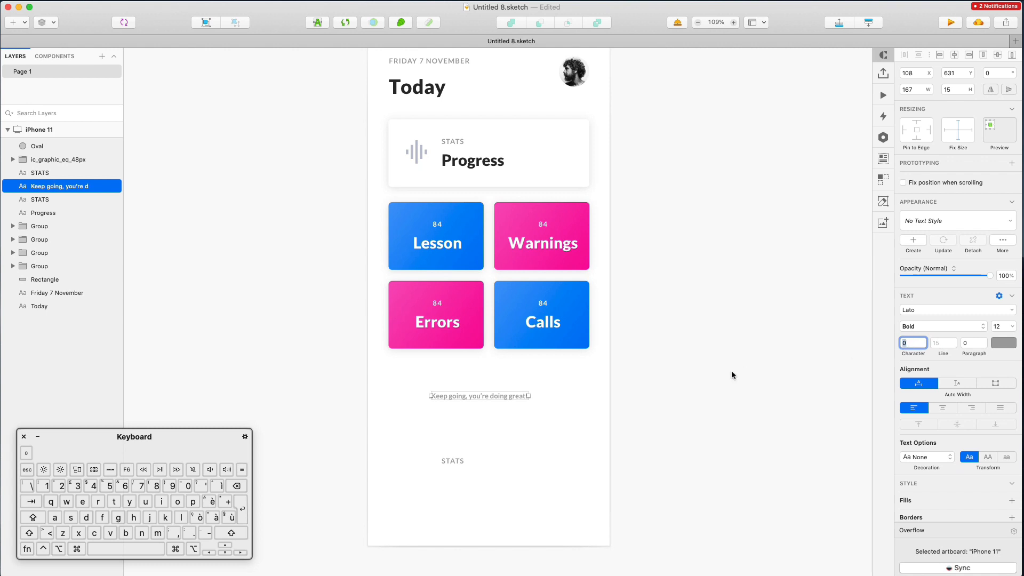
{"action": "left_click", "coordinate": [490, 419]}
{"action": "left_click", "coordinate": [491, 398]}
{"action": "left_click", "coordinate": [954, 56]}
{"action": "key", "text": "shift+Down"}
{"action": "key", "text": "shift+Down"}
{"action": "key", "text": "shift+Down"}
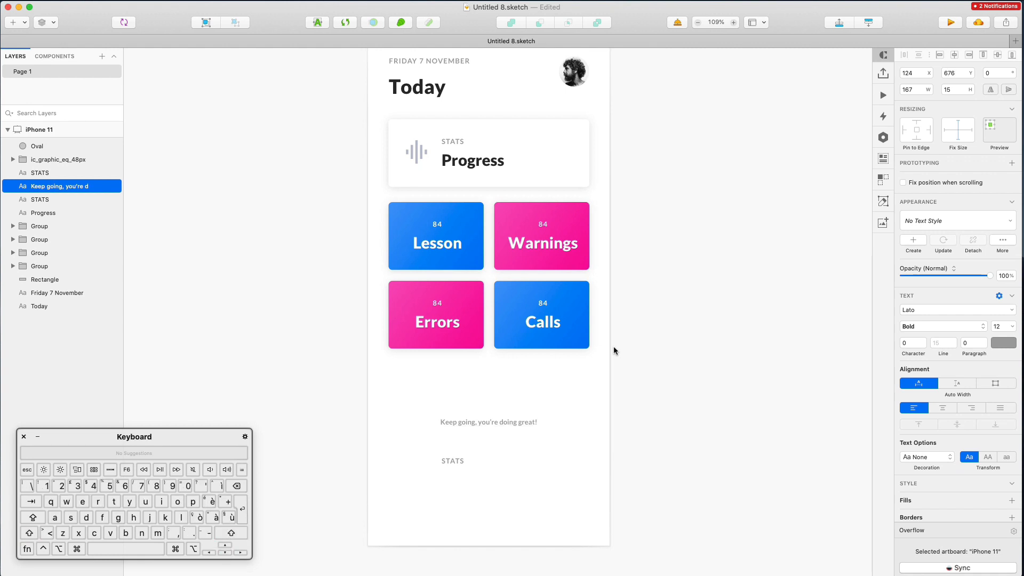
Duplicate the Calls tile's blue rectangle and move the copy below the grid
{"action": "left_click", "coordinate": [550, 341], "text": "super"}
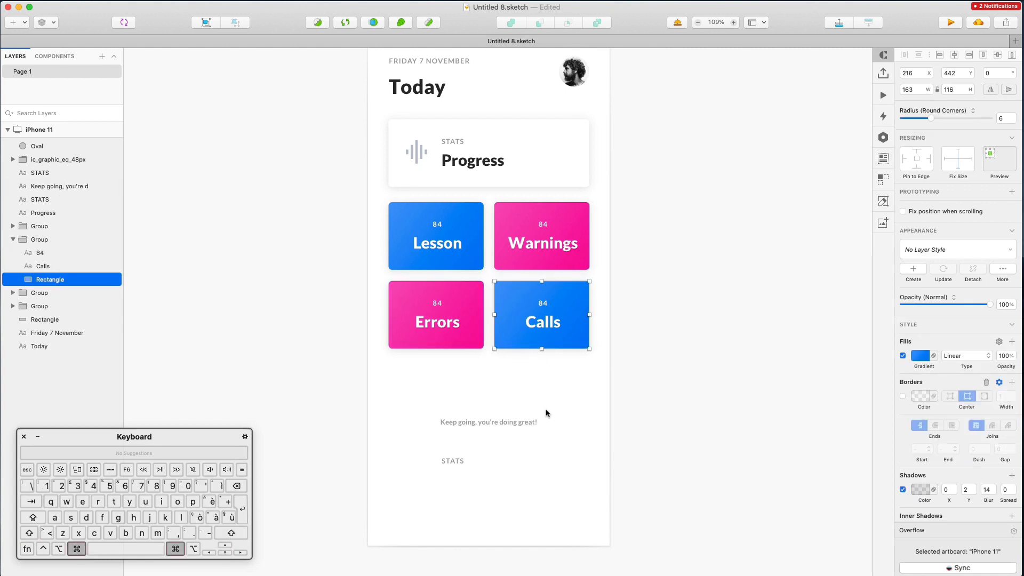
{"action": "key", "text": "super+d"}
{"action": "left_click_drag", "start_coordinate": [506, 333], "coordinate": [390, 381]}
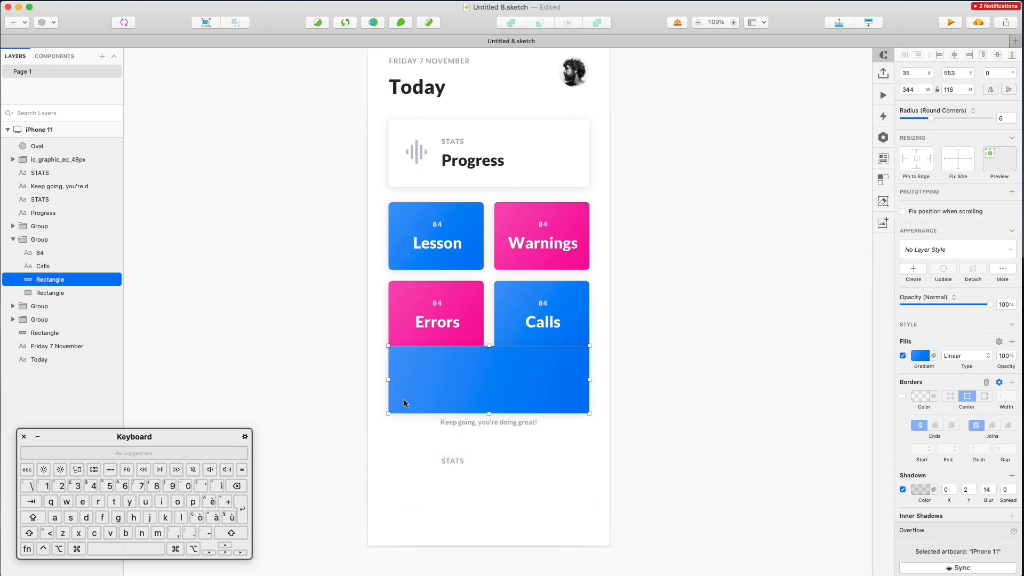
Place the rectangle under the caption at 55 px tall and relabel the STATS copy on it 'SEE HISTORY'
{"action": "left_click_drag", "start_coordinate": [553, 376], "coordinate": [544, 493]}
{"action": "left_click_drag", "start_coordinate": [490, 531], "coordinate": [523, 481]}
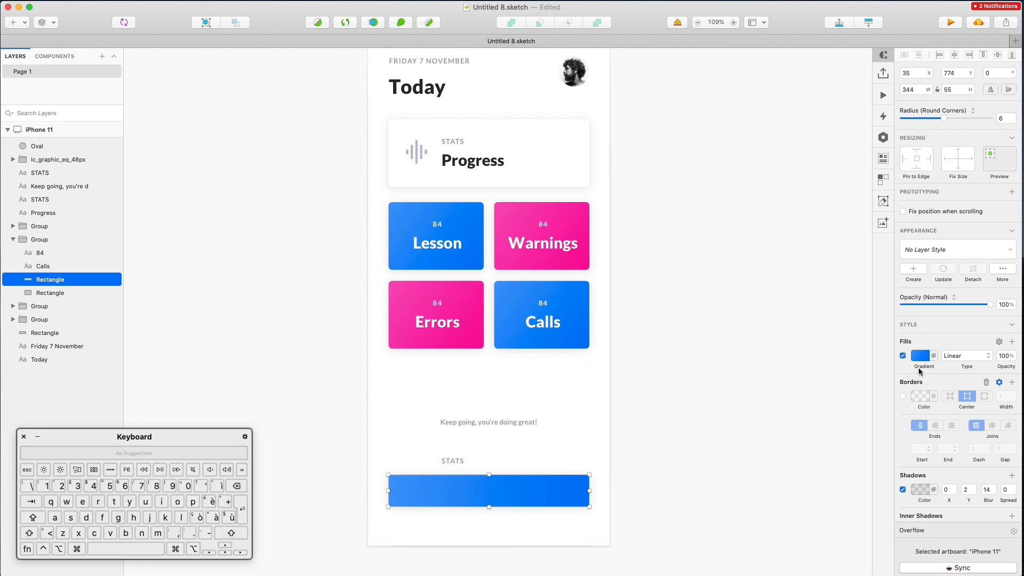
{"action": "left_click_drag", "start_coordinate": [460, 461], "coordinate": [463, 490]}
{"action": "double_click", "coordinate": [463, 490]}
{"action": "type", "text": "SEE HISTORY"}
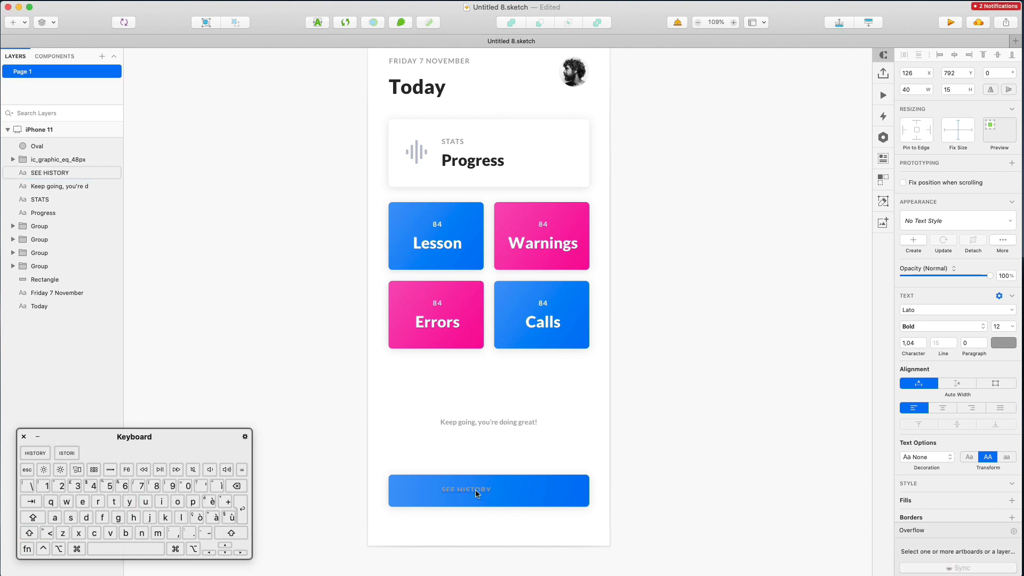
{"action": "key", "text": "Escape"}
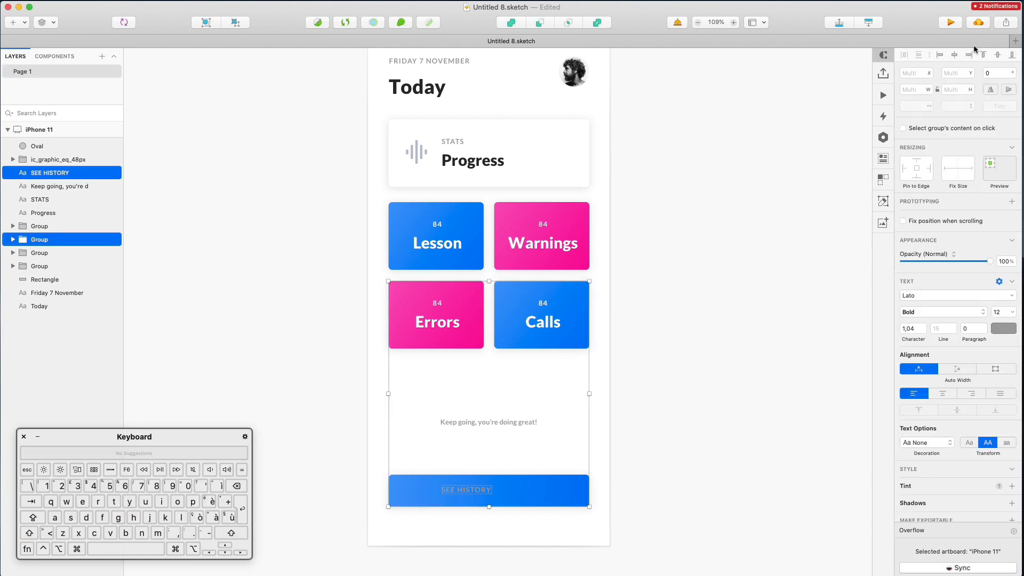
Set the SEE HISTORY label to 14 pt and centre it on the button
{"action": "left_click", "coordinate": [499, 489]}
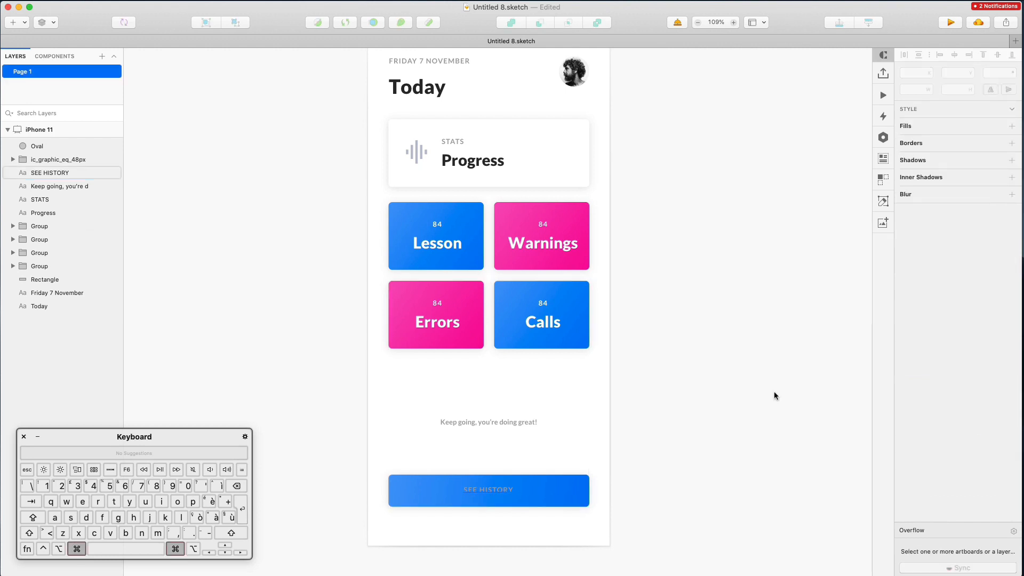
{"action": "left_click", "coordinate": [1004, 343]}
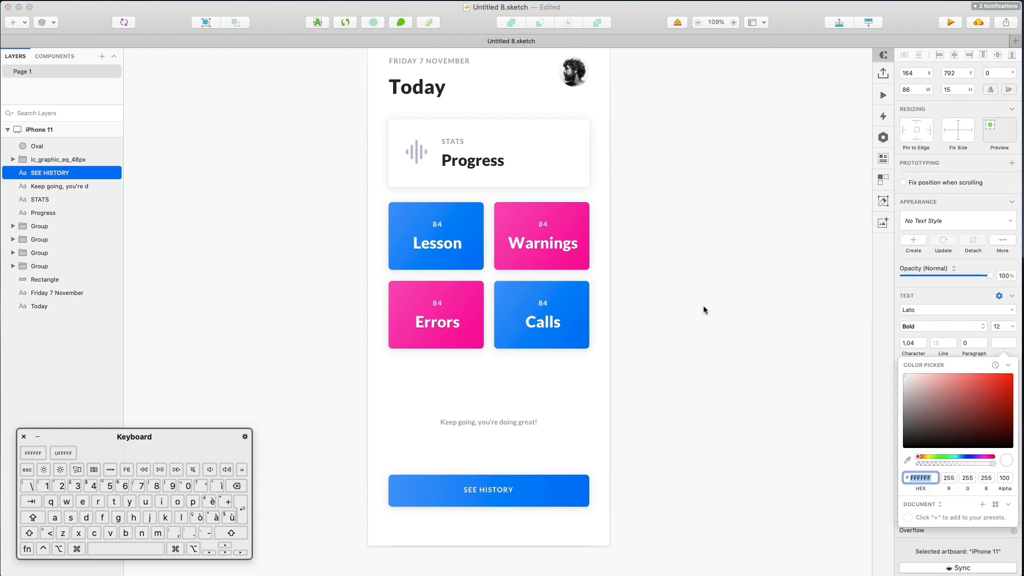
{"action": "left_click", "coordinate": [487, 491]}
{"action": "left_click", "coordinate": [487, 489], "text": "super"}
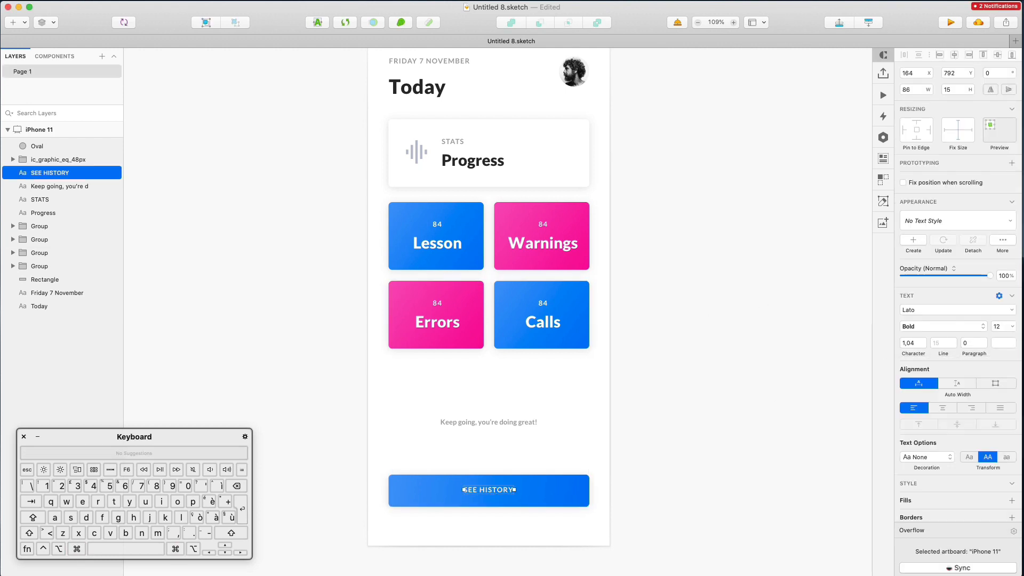
{"action": "left_click", "coordinate": [1001, 325]}
{"action": "type", "text": "13"}
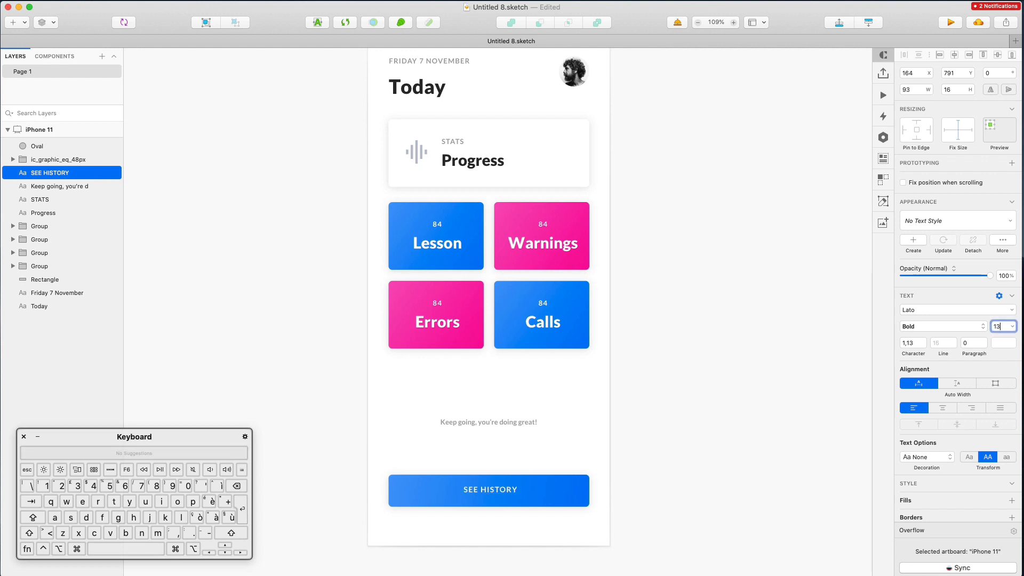
{"action": "key", "text": "Up"}
{"action": "left_click_drag", "start_coordinate": [508, 492], "coordinate": [504, 493]}
{"action": "key", "text": "Up"}
{"action": "key", "text": "Up"}
{"action": "key", "text": "Up"}
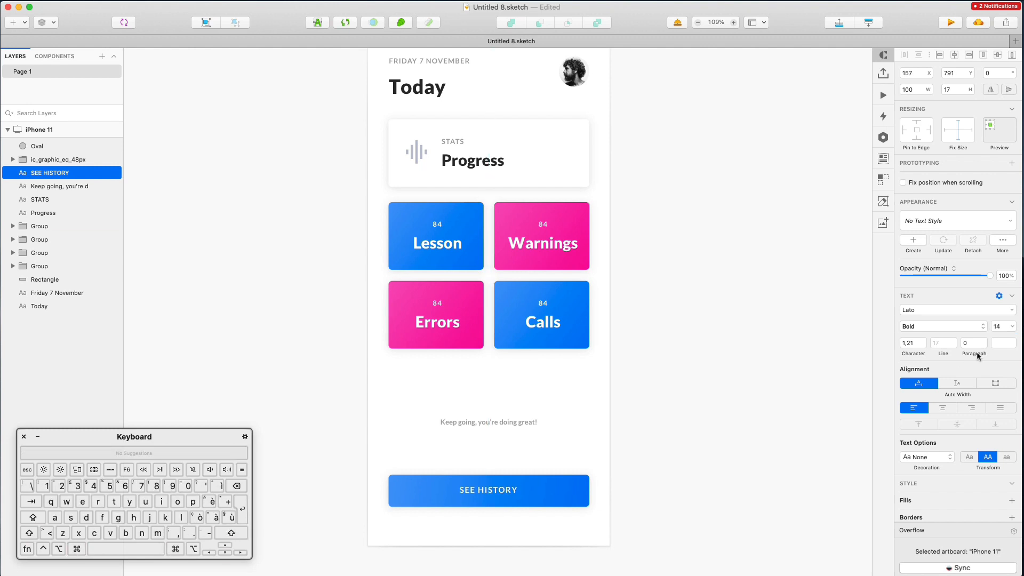
Colour the label text with the button's blue, #0666FF, sampled from the canvas
{"action": "left_click", "coordinate": [997, 343]}
{"action": "left_click", "coordinate": [908, 460]}
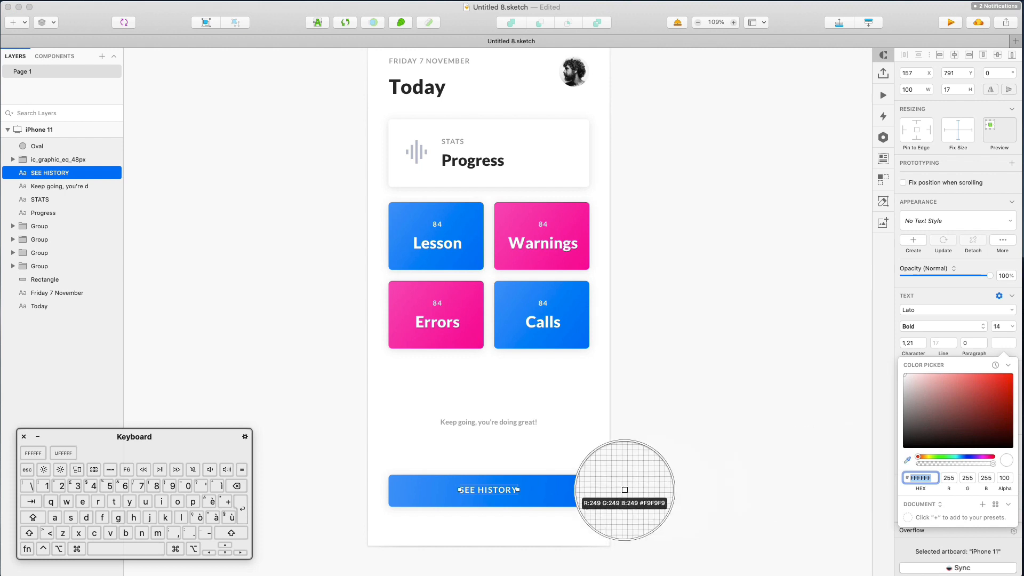
{"action": "left_click", "coordinate": [573, 490]}
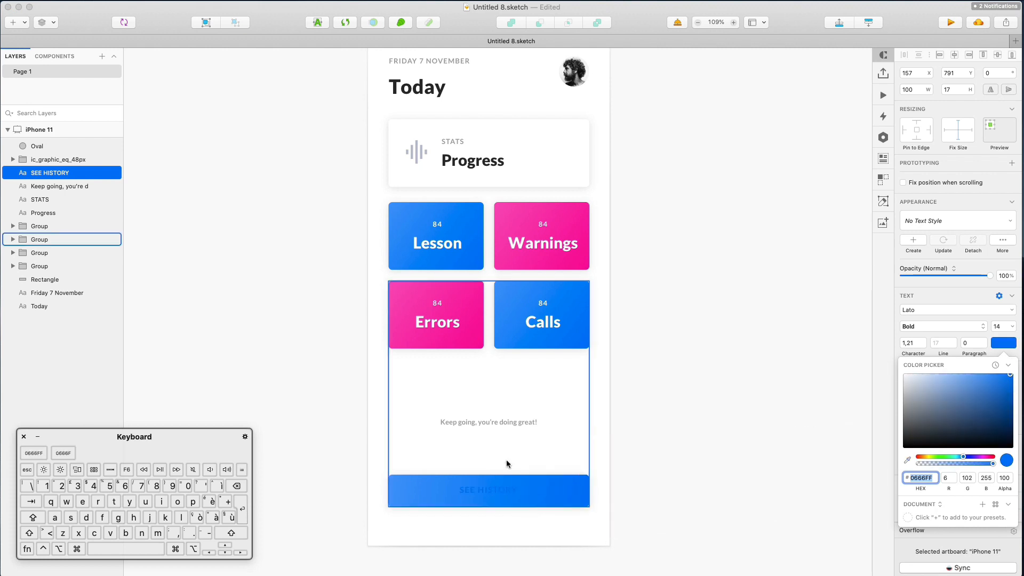
{"action": "left_click", "coordinate": [566, 492]}
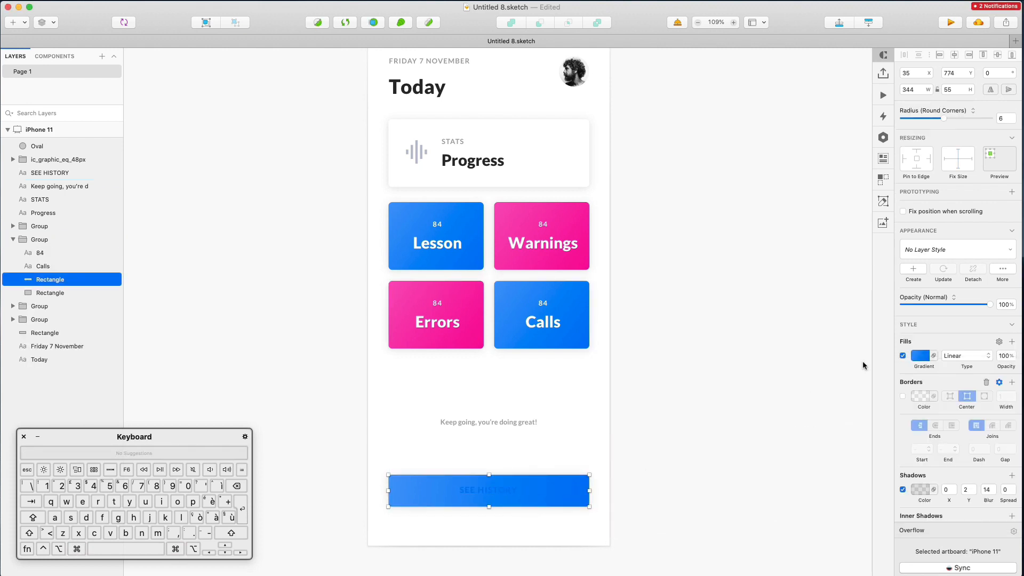
Set the button background opacity to 10% and reposition the caption just above the button
{"action": "key", "text": "1"}
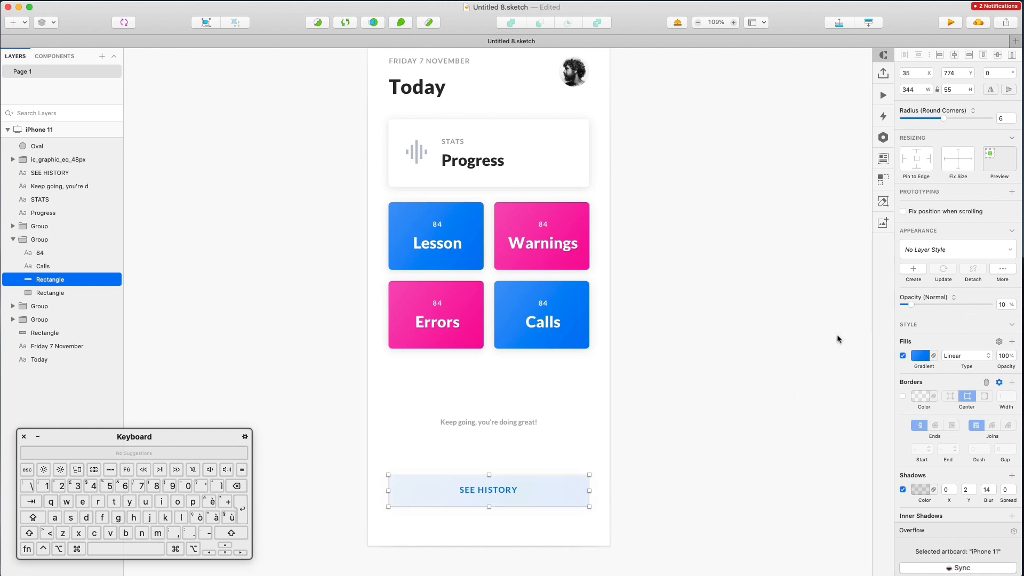
{"action": "left_click", "coordinate": [667, 428]}
{"action": "left_click_drag", "start_coordinate": [526, 422], "coordinate": [525, 452]}
{"action": "left_click", "coordinate": [657, 417]}
{"action": "scroll", "coordinate": [657, 418], "scroll_direction": "up", "scroll_amount": 3}
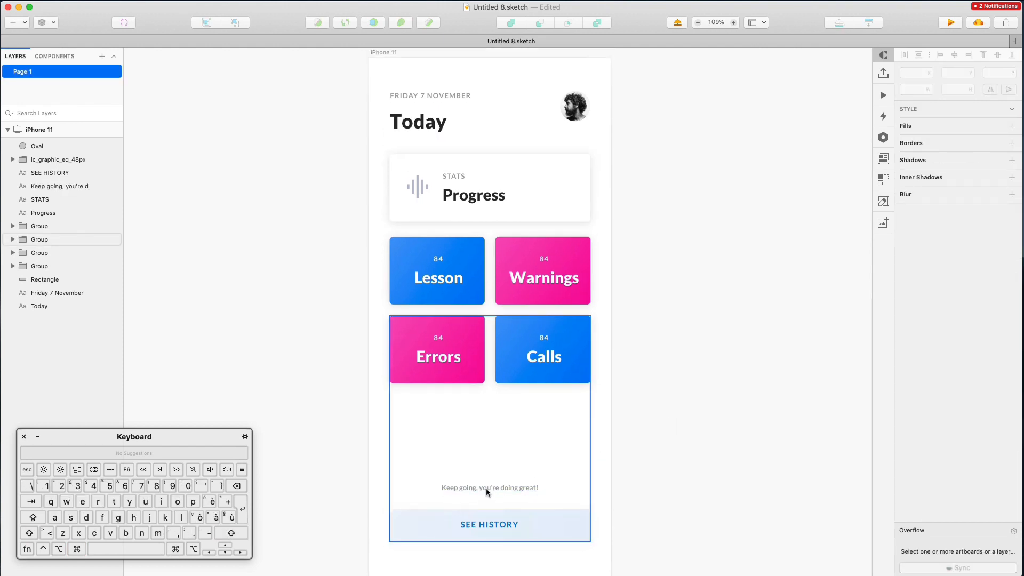
{"action": "left_click_drag", "start_coordinate": [486, 487], "coordinate": [489, 447]}
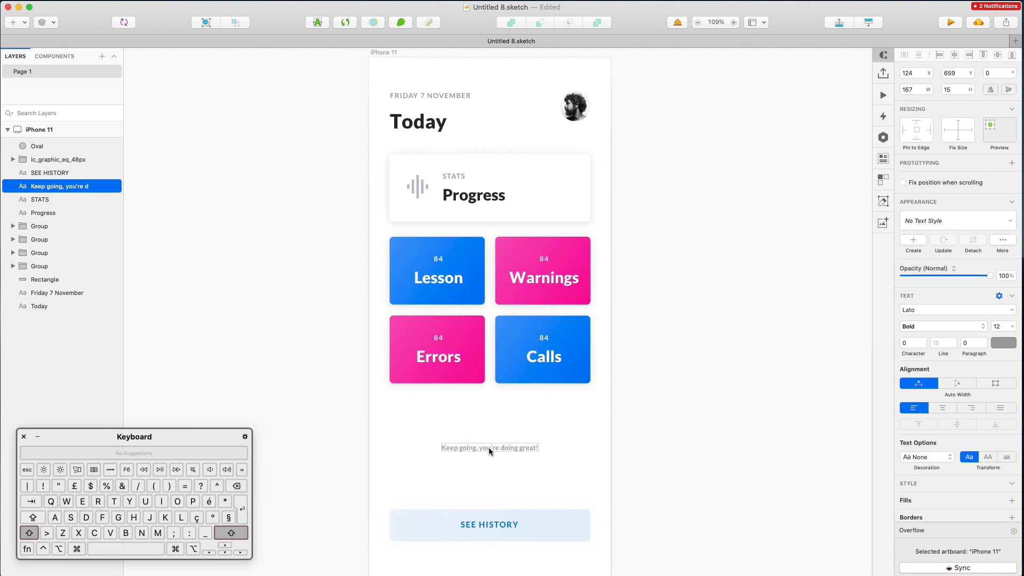
{"action": "scroll", "coordinate": [550, 432], "scroll_direction": "up", "scroll_amount": 2}
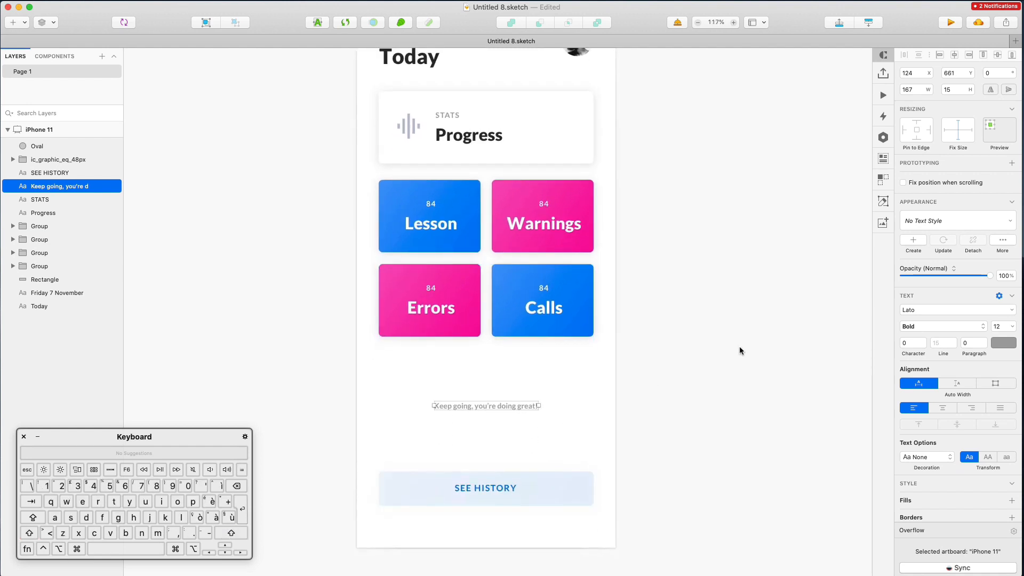
{"action": "key", "text": "Up"}
{"action": "key", "text": "Up"}
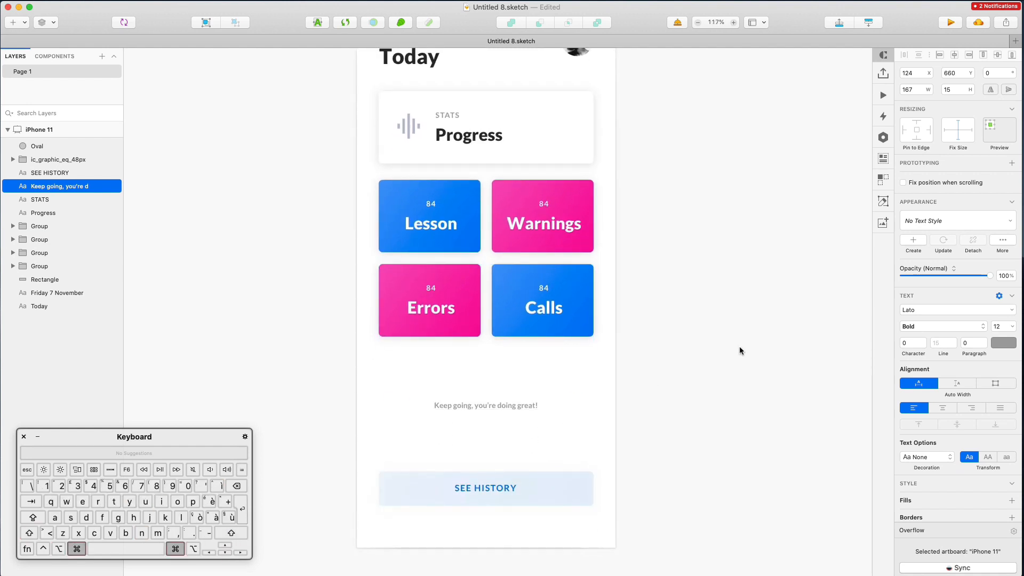
{"action": "scroll", "coordinate": [740, 351], "scroll_direction": "down", "scroll_amount": 2}
{"action": "scroll", "coordinate": [739, 351], "scroll_direction": "right", "scroll_amount": 2}
{"action": "scroll", "coordinate": [740, 350], "scroll_direction": "up", "scroll_amount": 1}
{"action": "left_click", "coordinate": [740, 350]}
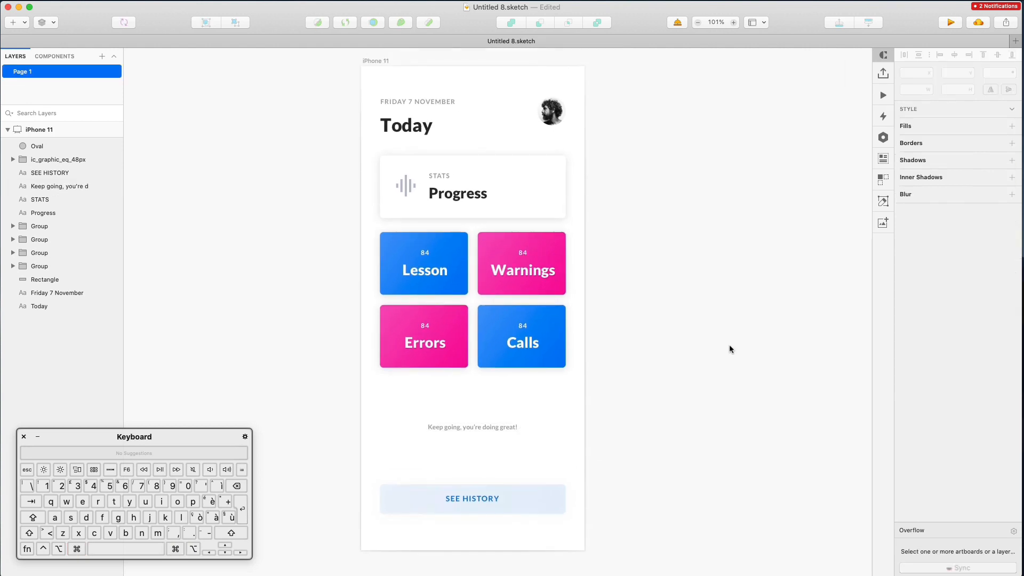
Marquee-select the Progress card and four tiles and nudge them down 10 px
{"action": "left_click_drag", "start_coordinate": [325, 162], "coordinate": [383, 195]}
{"action": "left_click_drag", "start_coordinate": [639, 411], "coordinate": [629, 373]}
{"action": "key", "text": "shift+Down"}
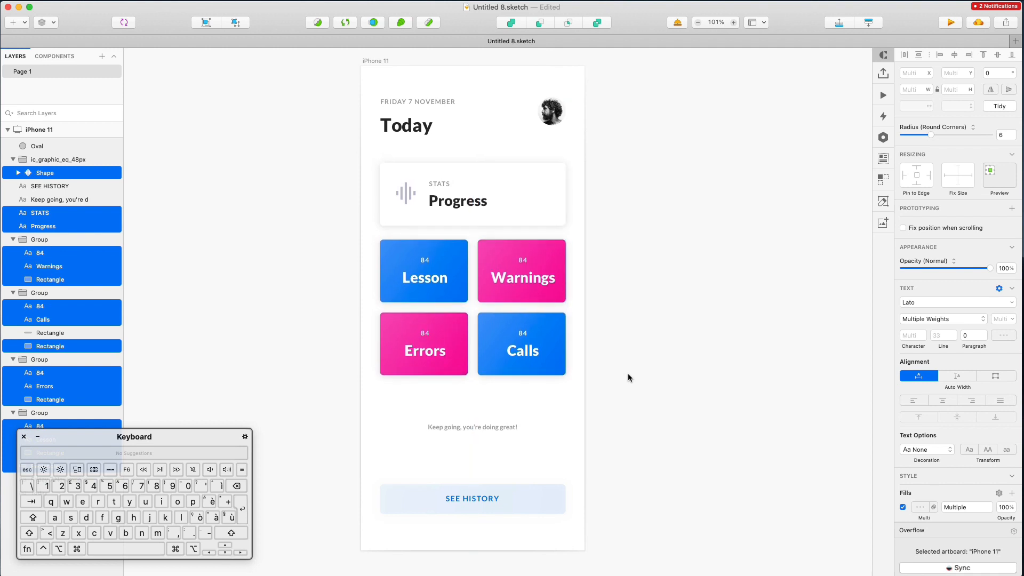
{"action": "left_click", "coordinate": [632, 370]}
{"action": "scroll", "coordinate": [634, 370], "scroll_direction": "down", "scroll_amount": 3}
{"action": "scroll", "coordinate": [635, 369], "scroll_direction": "right", "scroll_amount": 3}
{"action": "scroll", "coordinate": [541, 270], "scroll_direction": "up", "scroll_amount": 5}
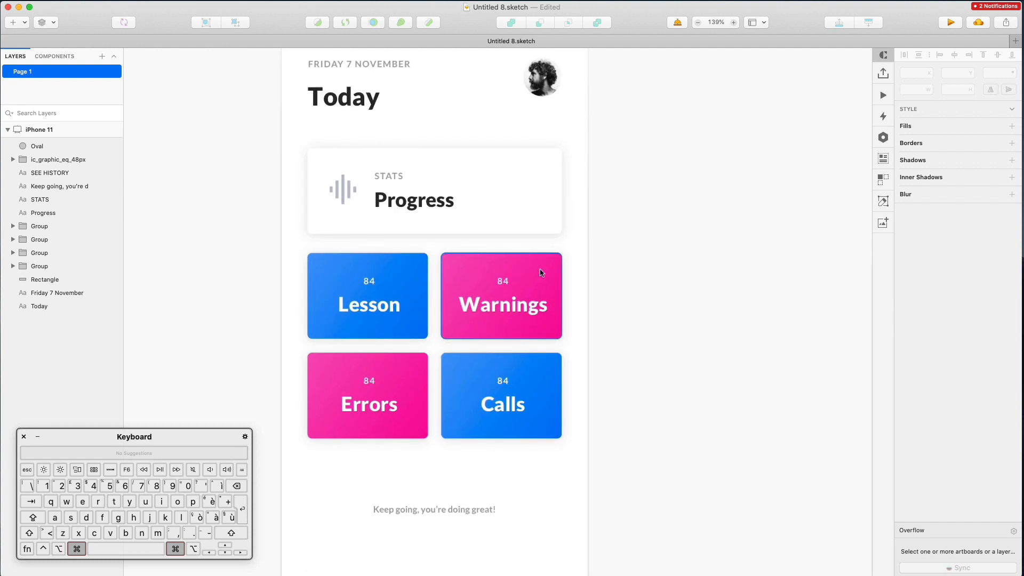
{"action": "scroll", "coordinate": [540, 273], "scroll_direction": "down", "scroll_amount": 2}
Change the Warnings tile's gradient colour to a deeper pink
{"action": "left_click", "coordinate": [544, 271], "text": "super"}
{"action": "scroll", "coordinate": [544, 271], "scroll_direction": "down", "scroll_amount": 2}
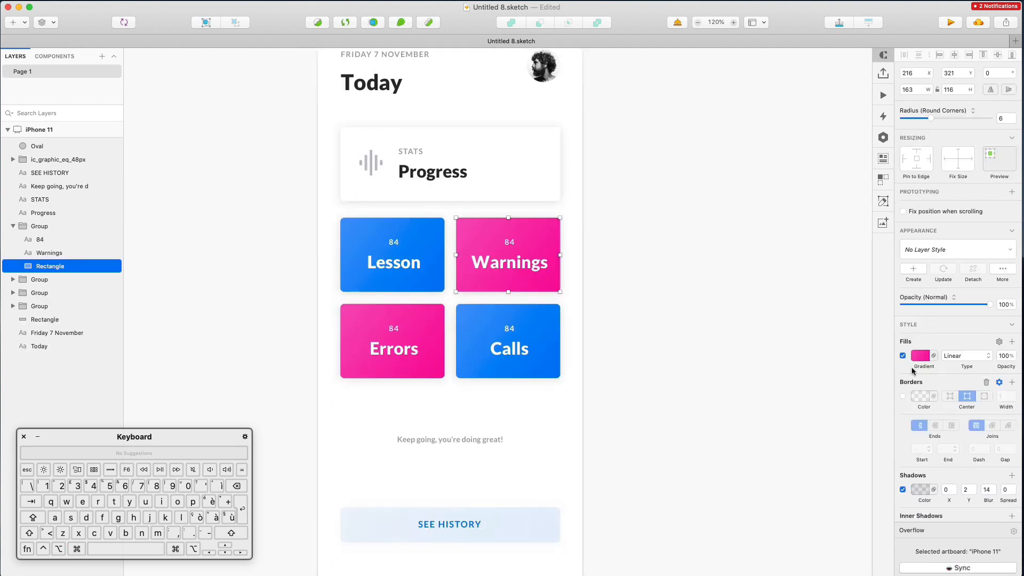
{"action": "left_click", "coordinate": [917, 361]}
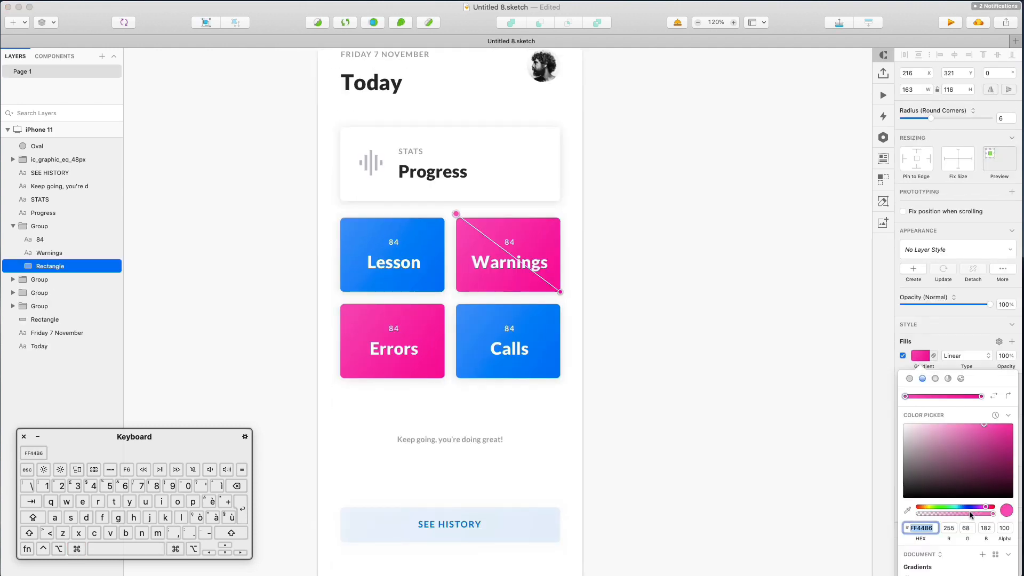
{"action": "left_click_drag", "start_coordinate": [987, 509], "coordinate": [989, 509]}
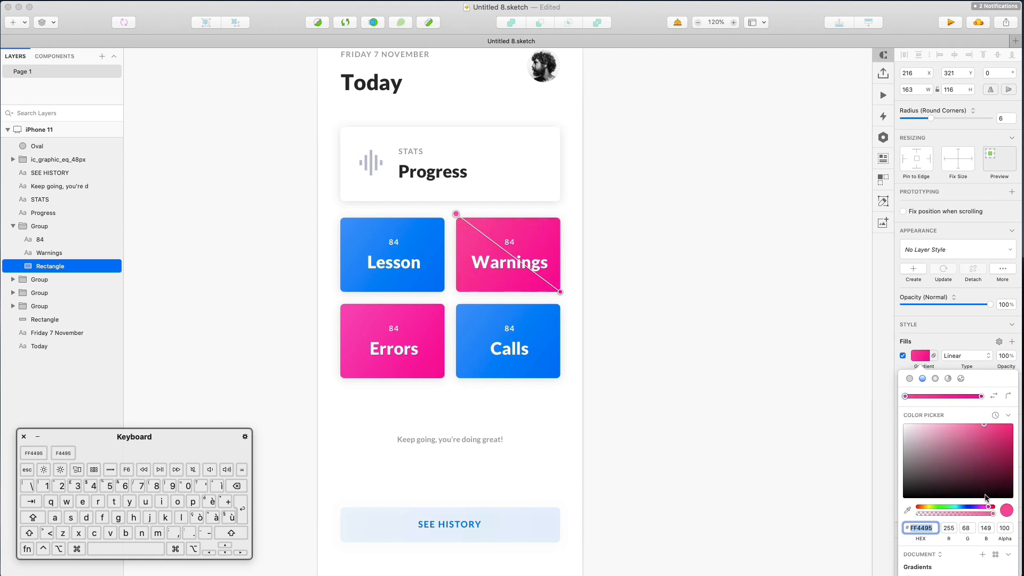
{"action": "left_click", "coordinate": [981, 397]}
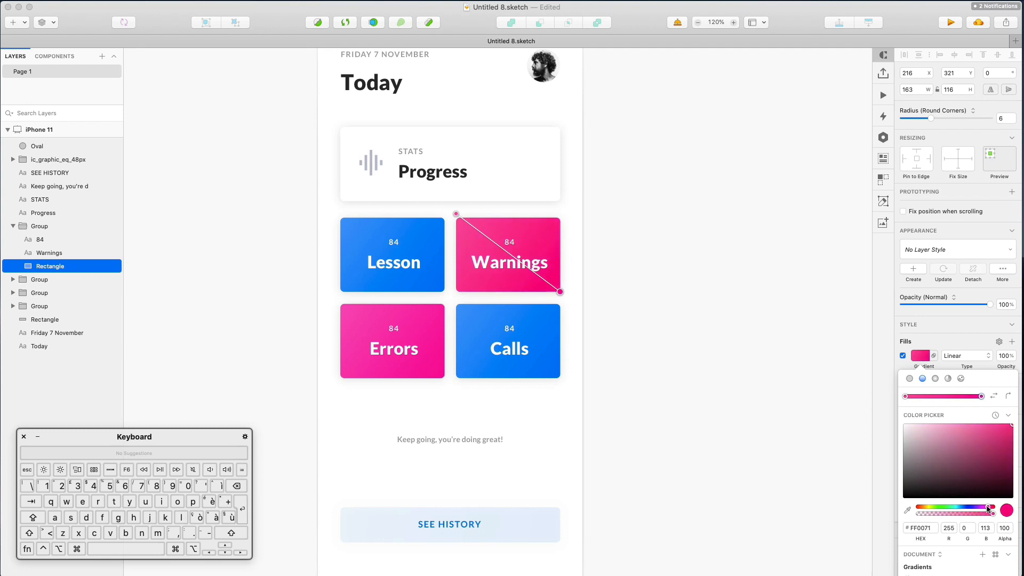
{"action": "left_click", "coordinate": [630, 305]}
{"action": "left_click", "coordinate": [627, 289]}
Reselect the Warnings tile rectangle and recheck its gradient fill colours
{"action": "left_click", "coordinate": [535, 243]}
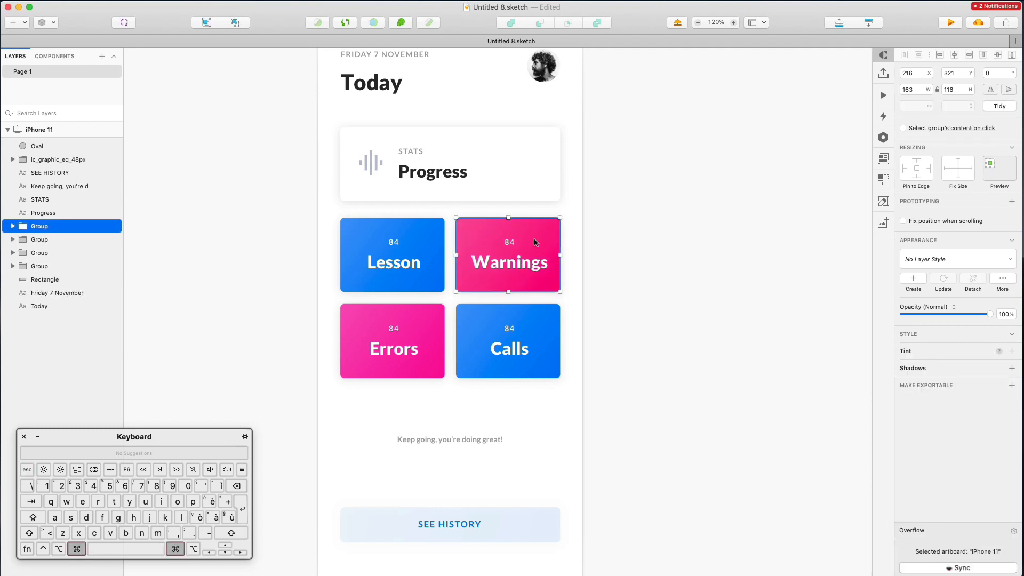
{"action": "left_click", "coordinate": [548, 230], "text": "super"}
{"action": "left_click", "coordinate": [619, 225], "text": "super"}
{"action": "left_click", "coordinate": [540, 227], "text": "super"}
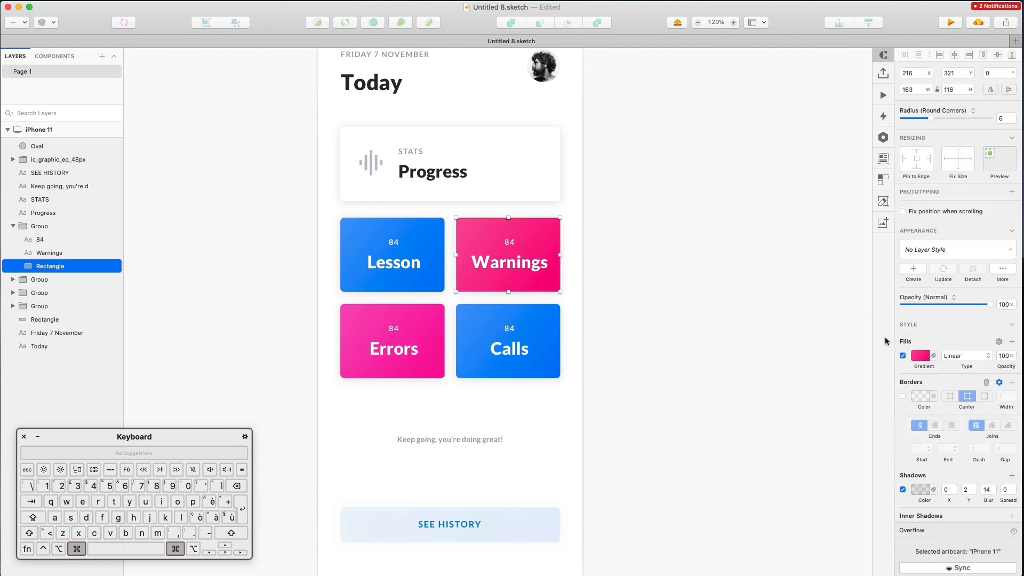
{"action": "left_click", "coordinate": [920, 356]}
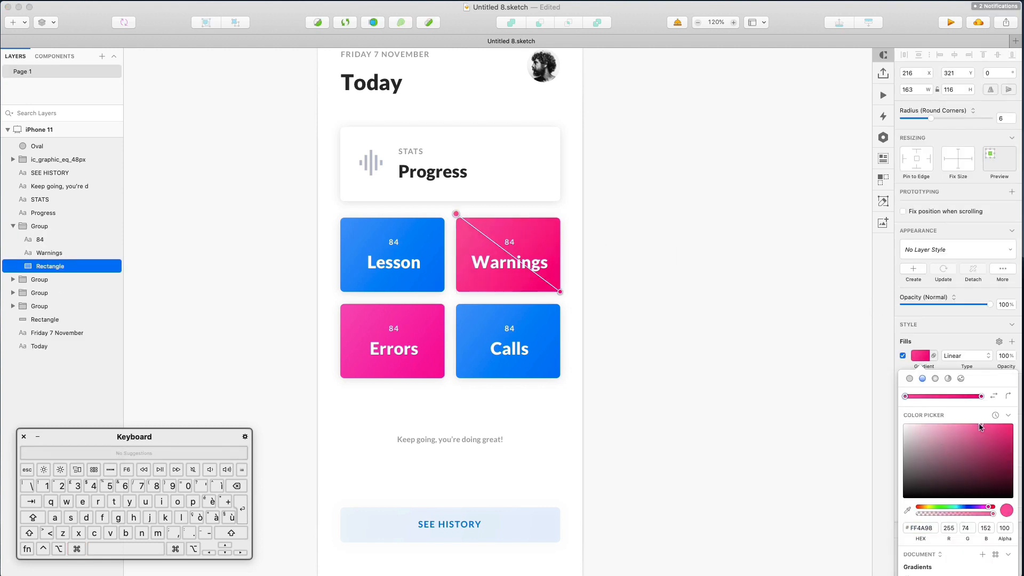
{"action": "left_click", "coordinate": [674, 347]}
{"action": "left_click", "coordinate": [590, 231], "text": "super"}
{"action": "left_click", "coordinate": [553, 230], "text": "super"}
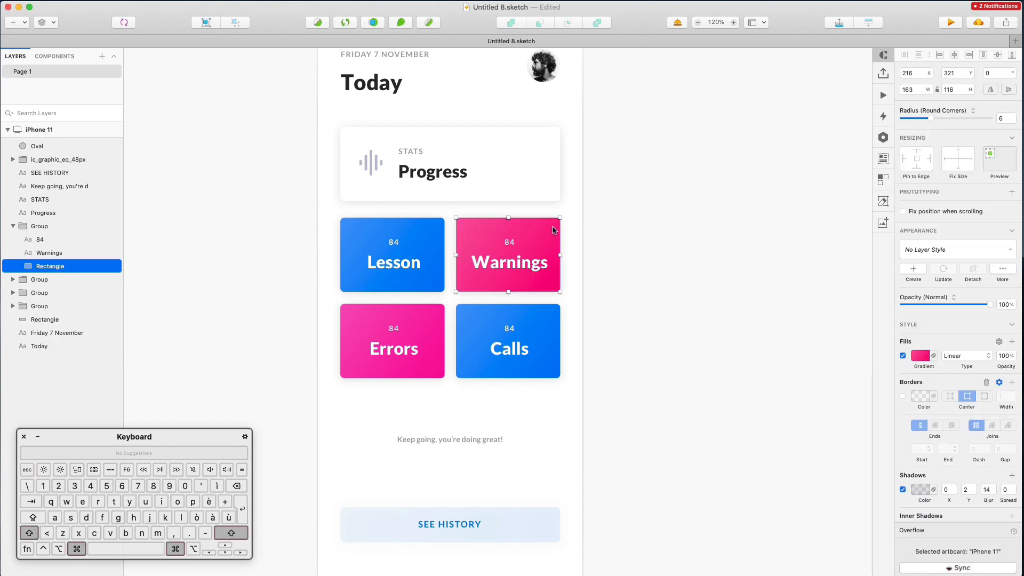
Compare against the Errors tile, then select the 'Keep going, you're doing great!' caption
{"action": "left_click", "coordinate": [441, 319], "text": "super"}
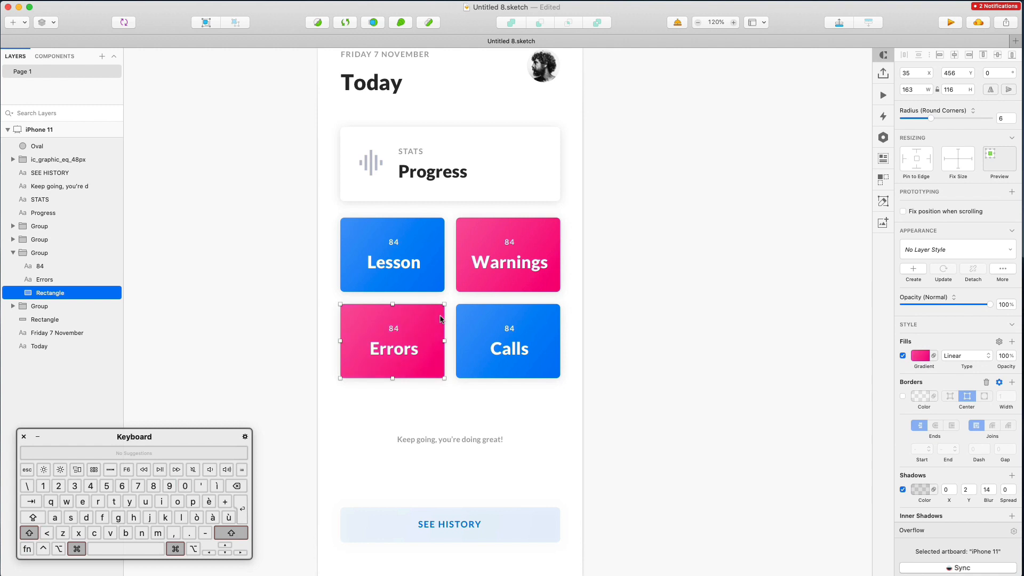
{"action": "left_click", "coordinate": [710, 286]}
{"action": "left_click", "coordinate": [556, 239], "text": "super"}
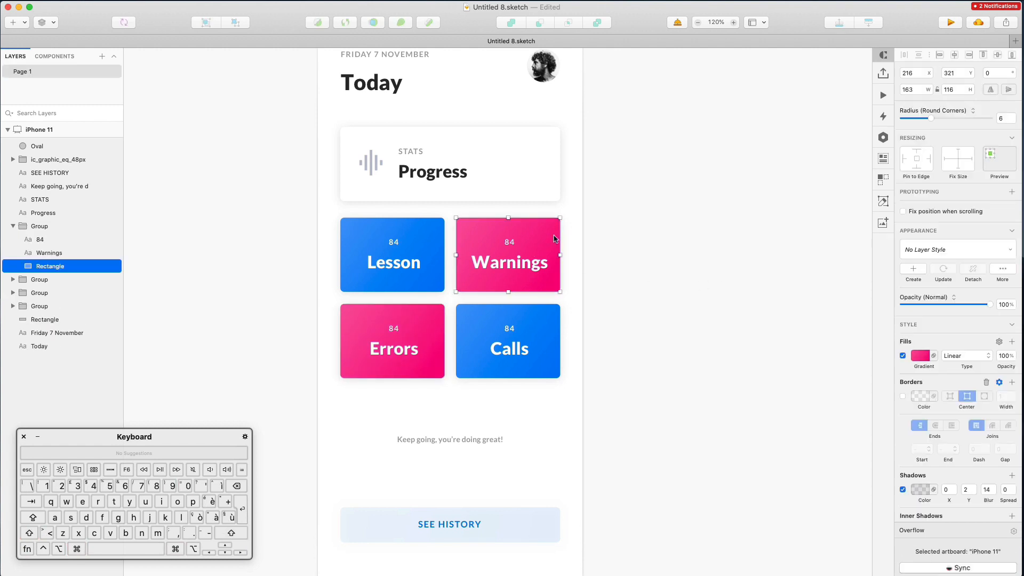
{"action": "right_click", "coordinate": [555, 238]}
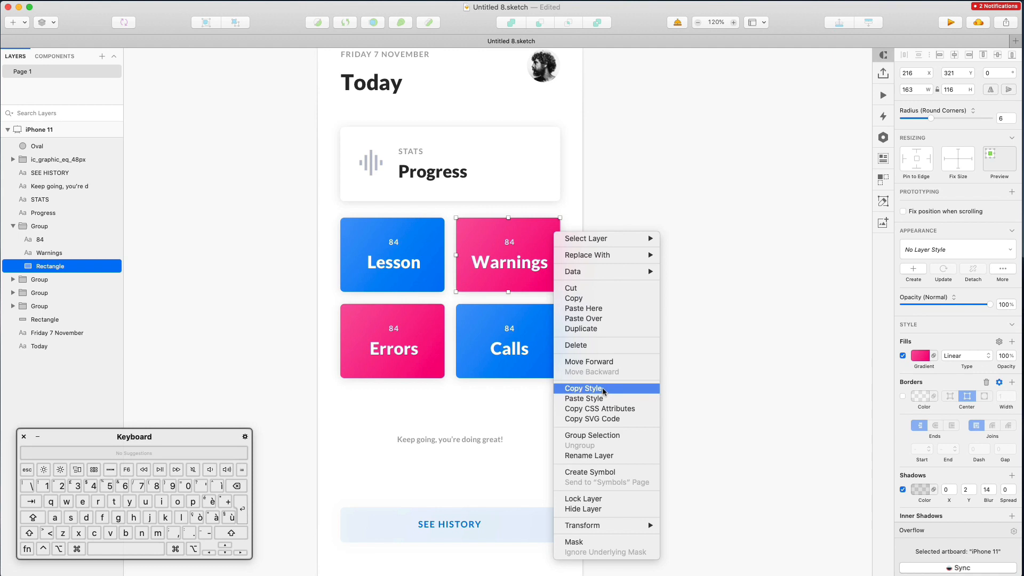
{"action": "left_click", "coordinate": [365, 416]}
{"action": "left_click", "coordinate": [438, 443]}
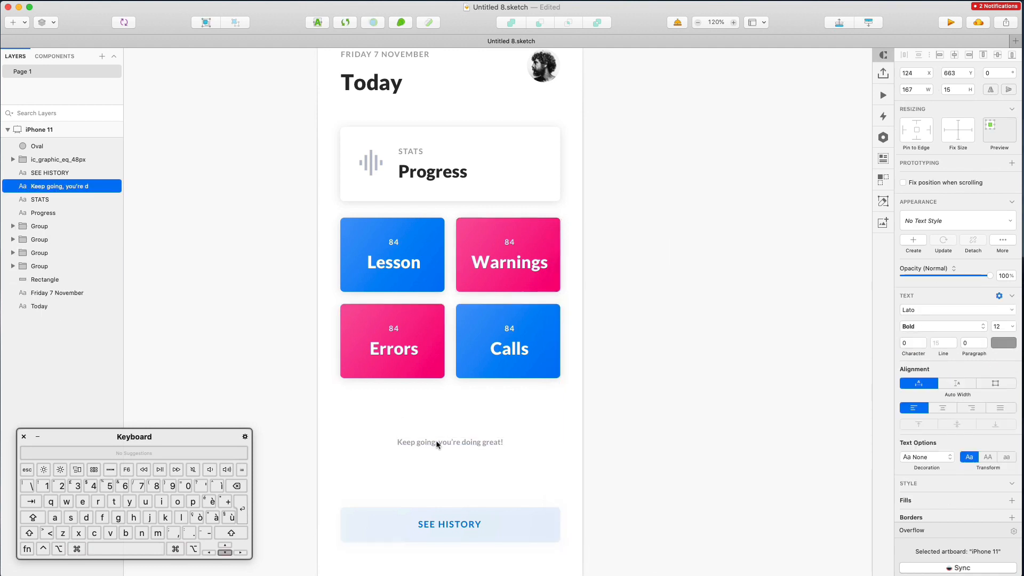
Nudge the caption text back down 2 px
{"action": "key", "text": "Down"}
{"action": "scroll", "coordinate": [437, 441], "scroll_direction": "down", "scroll_amount": 5}
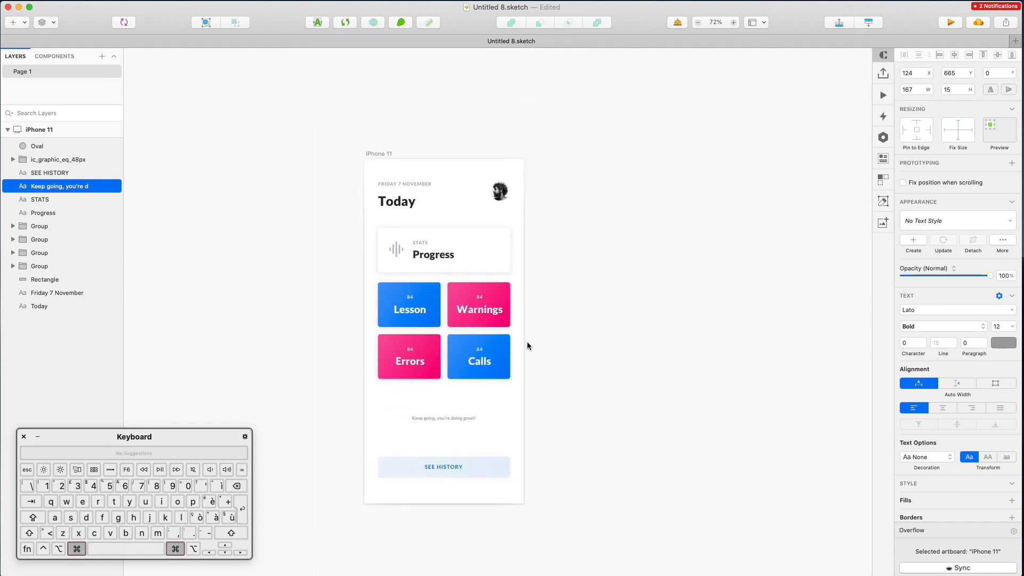
{"action": "scroll", "coordinate": [527, 344], "scroll_direction": "up", "scroll_amount": 2}
{"action": "left_click", "coordinate": [561, 442]}
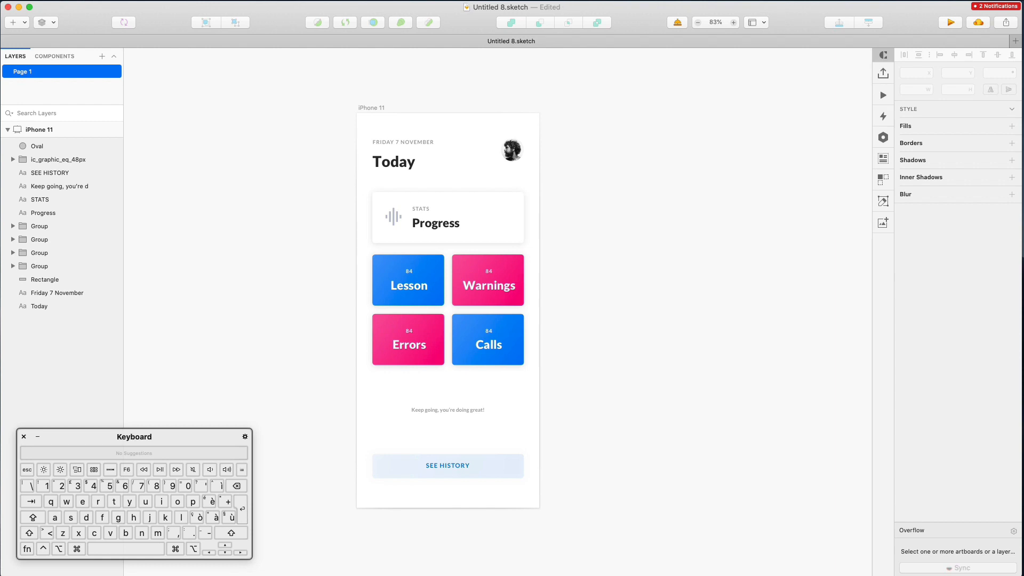
{"action": "left_click", "coordinate": [861, 0]}
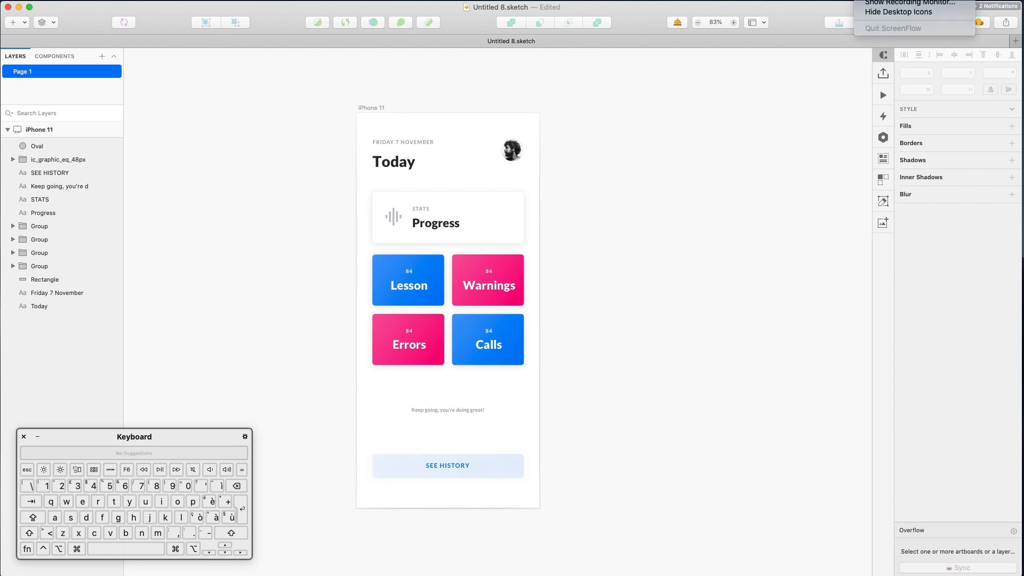
{"action": "left_click", "coordinate": [885, 0]}
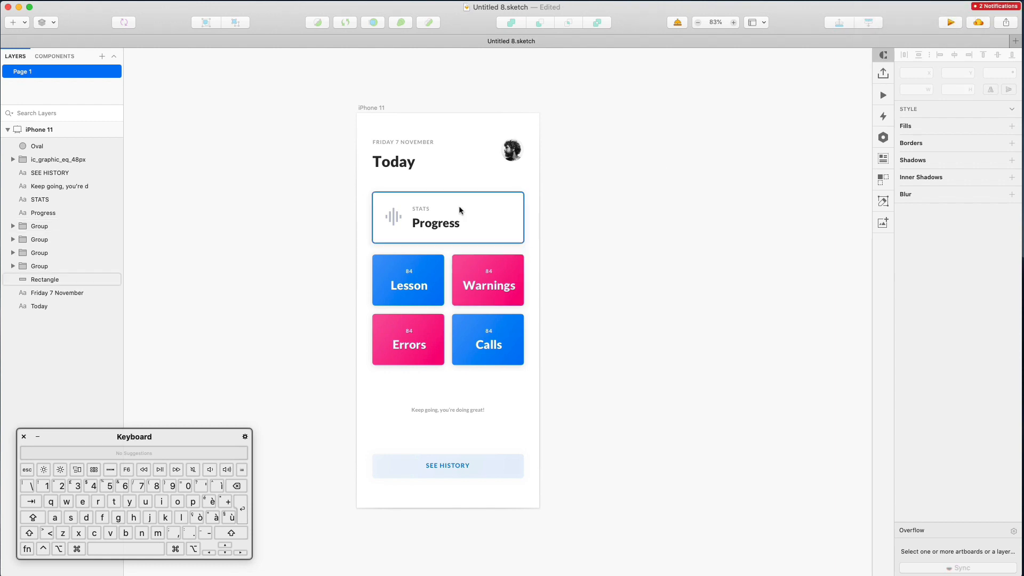
Rename the iPhone 11 artboard to '1'
{"action": "left_click", "coordinate": [392, 130]}
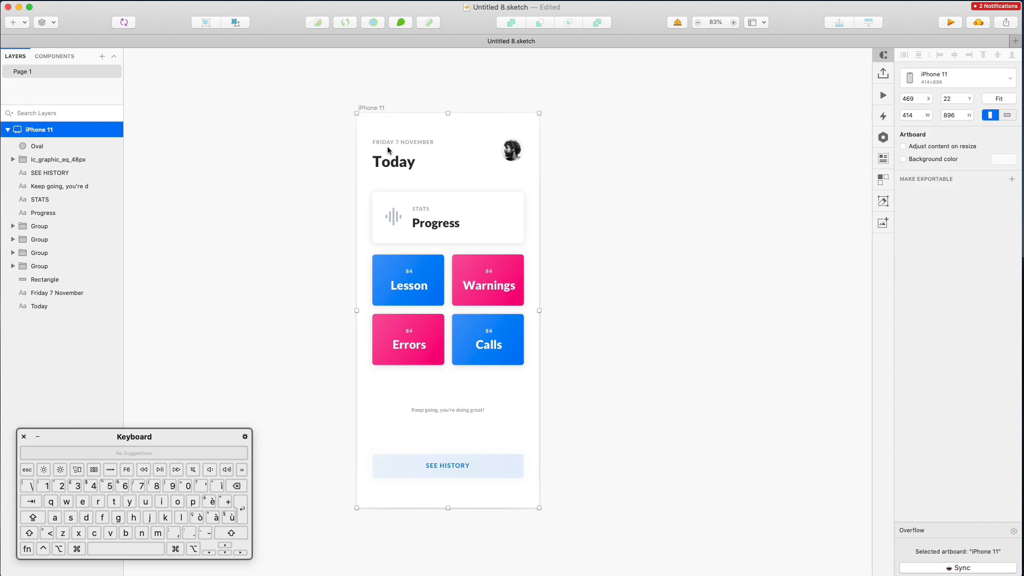
{"action": "key", "text": "super+r"}
{"action": "type", "text": "1"}
{"action": "key", "text": "Return"}
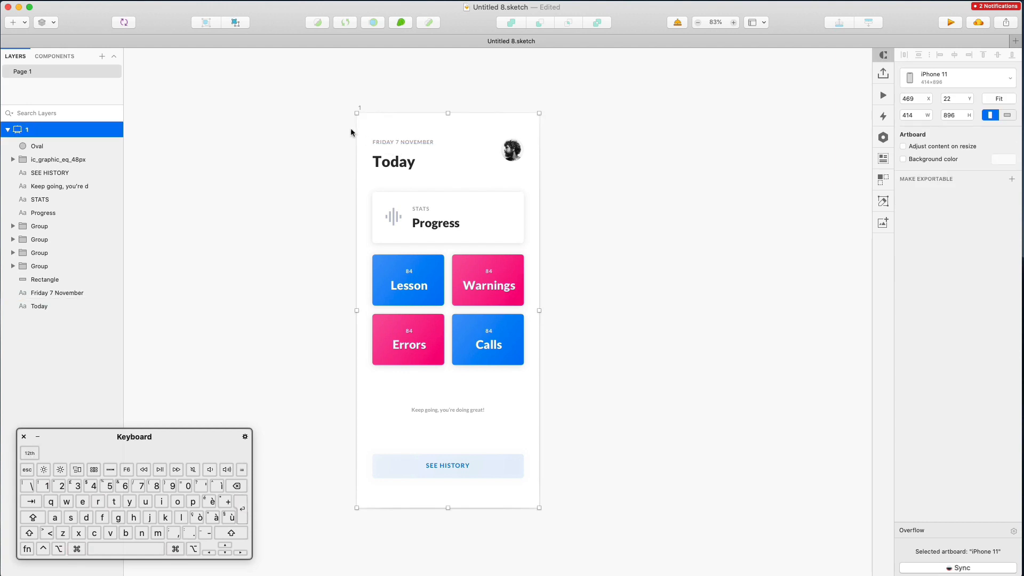
Duplicate the artboard to the right and name the copy '2'
{"action": "left_click_drag", "start_coordinate": [394, 179], "coordinate": [627, 180]}
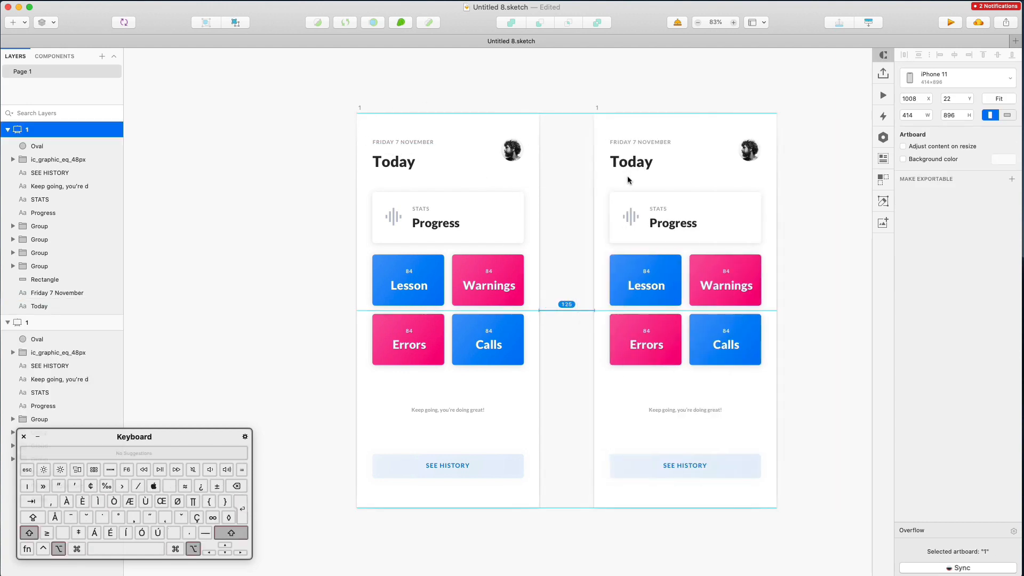
{"action": "scroll", "coordinate": [628, 180], "scroll_direction": "right", "scroll_amount": 3}
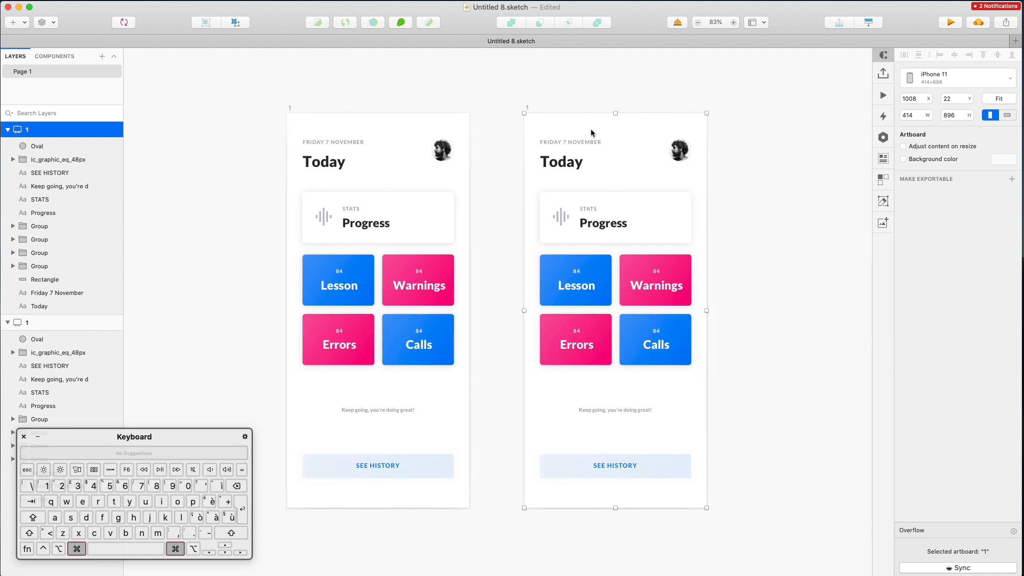
{"action": "key", "text": "super+r"}
{"action": "type", "text": "2"}
{"action": "key", "text": "Return"}
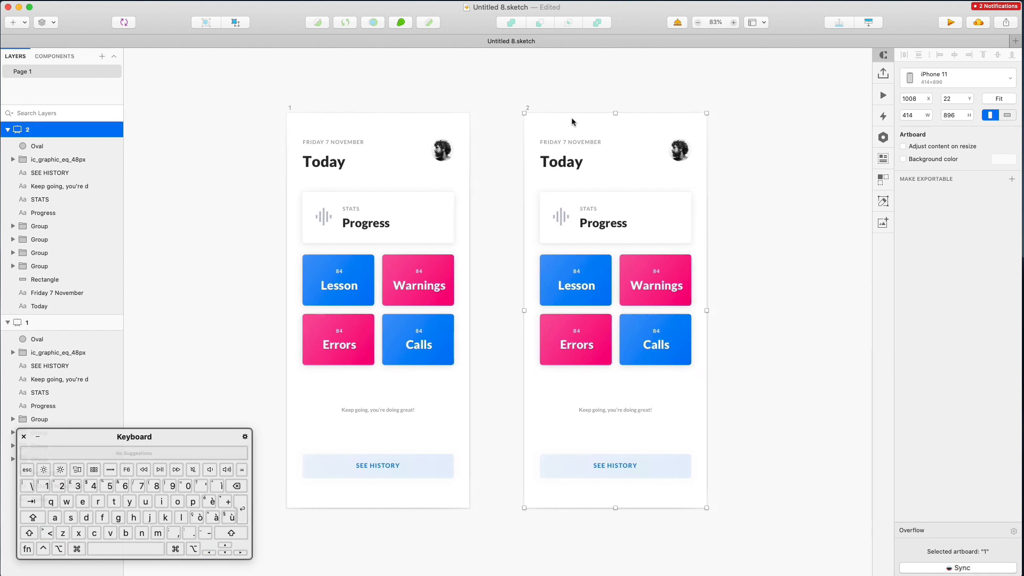
{"action": "left_click", "coordinate": [635, 106]}
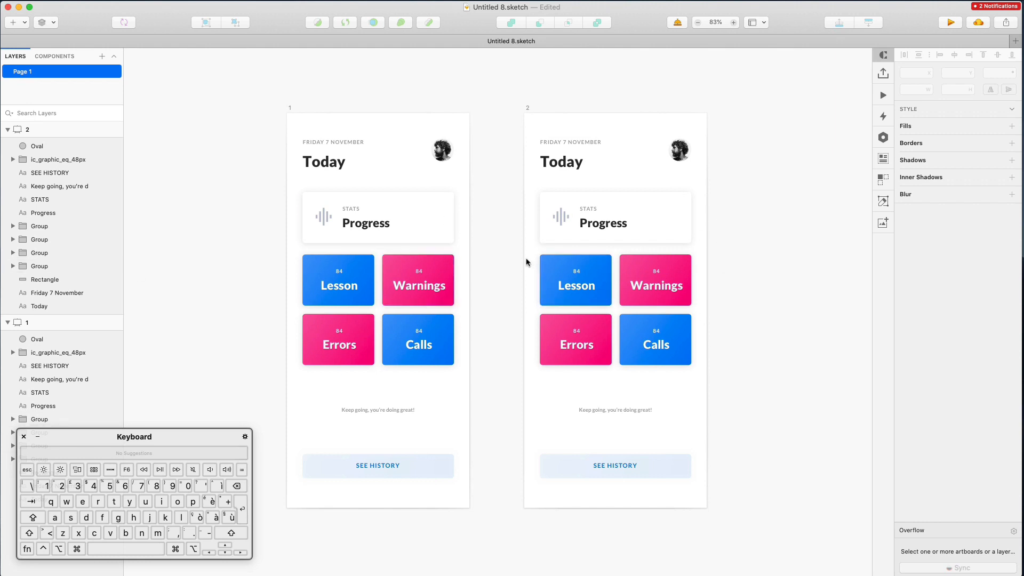
Delete the Progress card from the second artboard
{"action": "left_click_drag", "start_coordinate": [532, 197], "coordinate": [649, 242]}
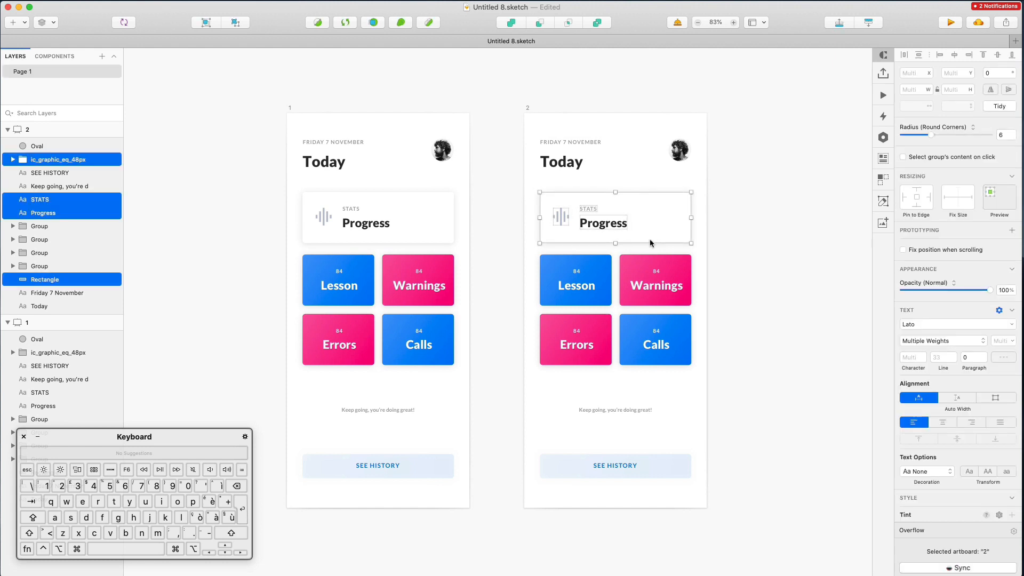
{"action": "key", "text": "BackSpace"}
{"action": "scroll", "coordinate": [609, 249], "scroll_direction": "up", "scroll_amount": 5}
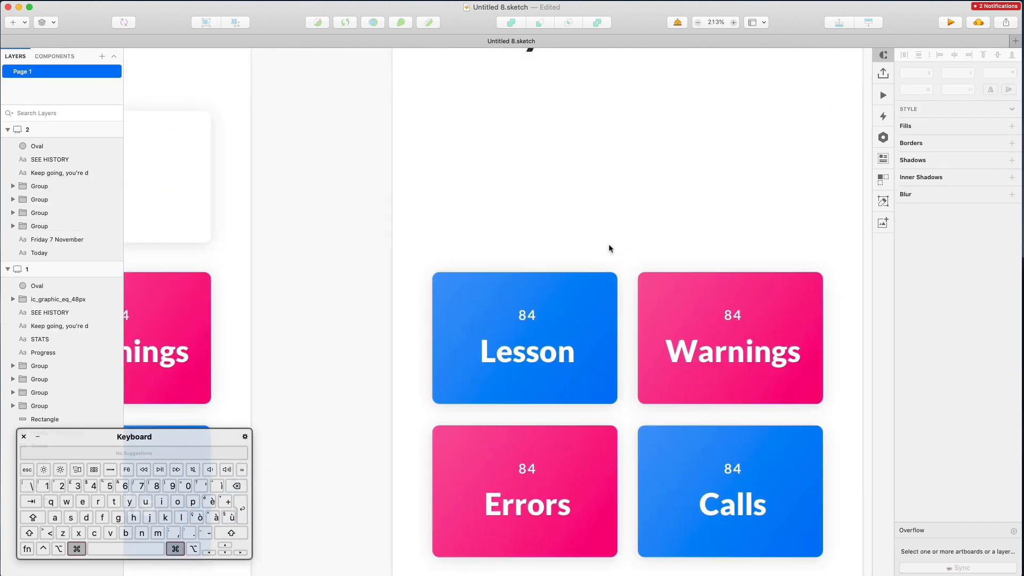
{"action": "scroll", "coordinate": [609, 249], "scroll_direction": "down", "scroll_amount": 1}
Move the Lesson tile straight up into the gap as a 348-wide top card
{"action": "left_click", "coordinate": [599, 377]}
{"action": "left_click_drag", "start_coordinate": [566, 355], "coordinate": [772, 202]}
{"action": "scroll", "coordinate": [587, 213], "scroll_direction": "right", "scroll_amount": 3}
{"action": "scroll", "coordinate": [773, 225], "scroll_direction": "down", "scroll_amount": 5}
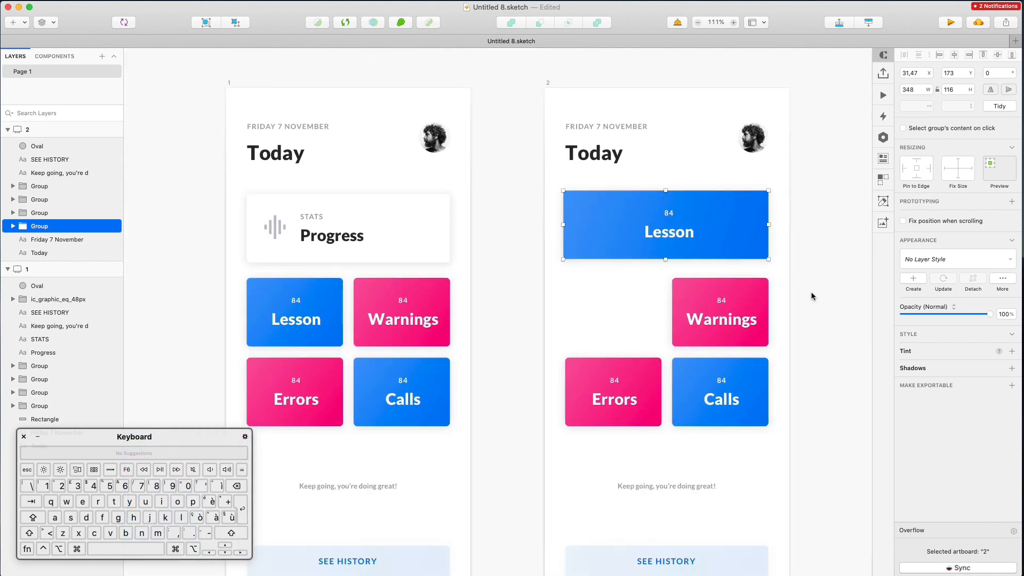
{"action": "left_click", "coordinate": [802, 290]}
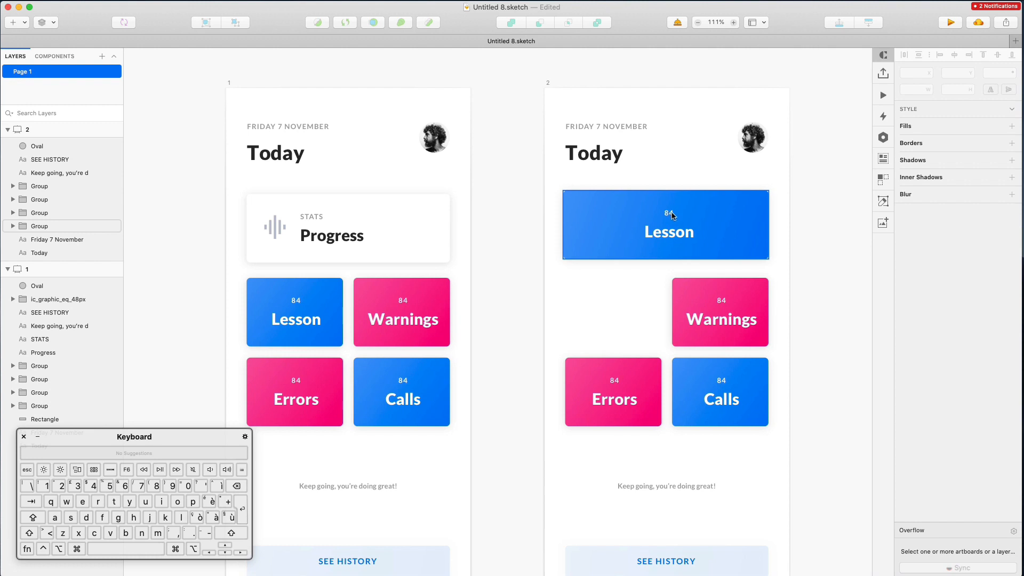
{"action": "scroll", "coordinate": [673, 222], "scroll_direction": "up", "scroll_amount": 2}
Retype the second artboard's Today heading as 'Prices'
{"action": "left_click", "coordinate": [596, 187]}
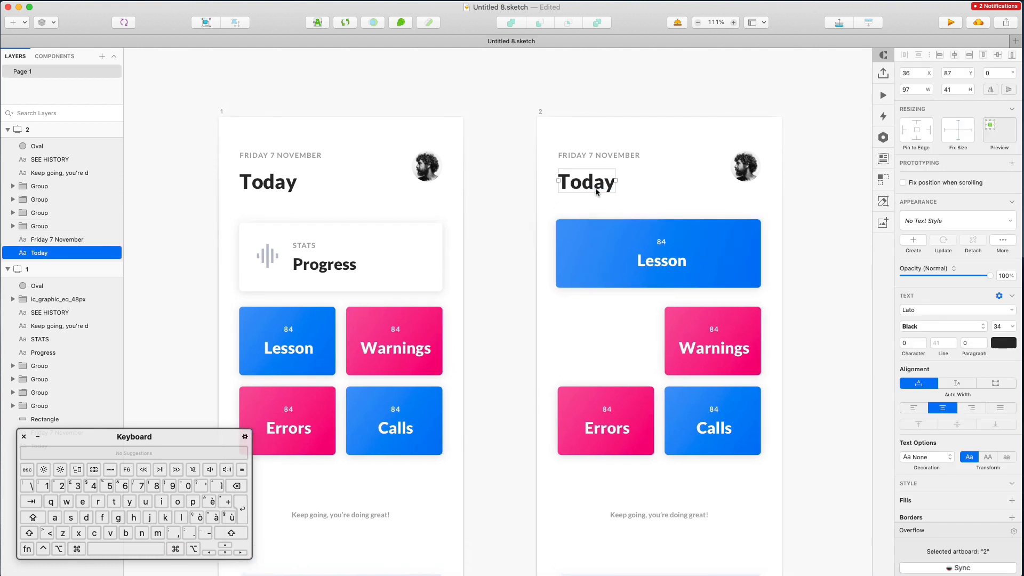
{"action": "double_click", "coordinate": [596, 188]}
{"action": "type", "text": "Prices"}
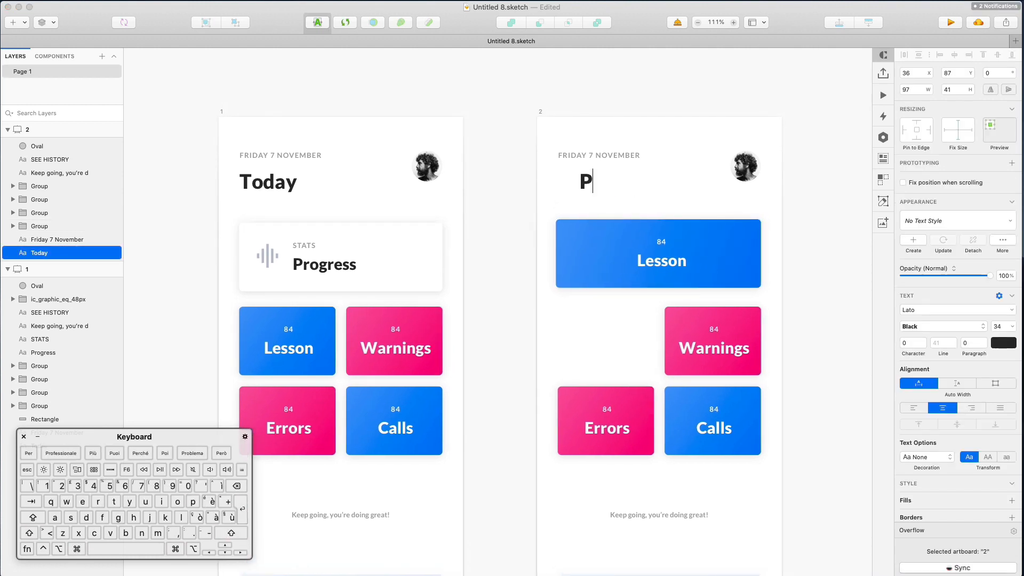
{"action": "left_click", "coordinate": [644, 187]}
Check the Prices heading and date line against the first artboard's heading
{"action": "left_click", "coordinate": [587, 183]}
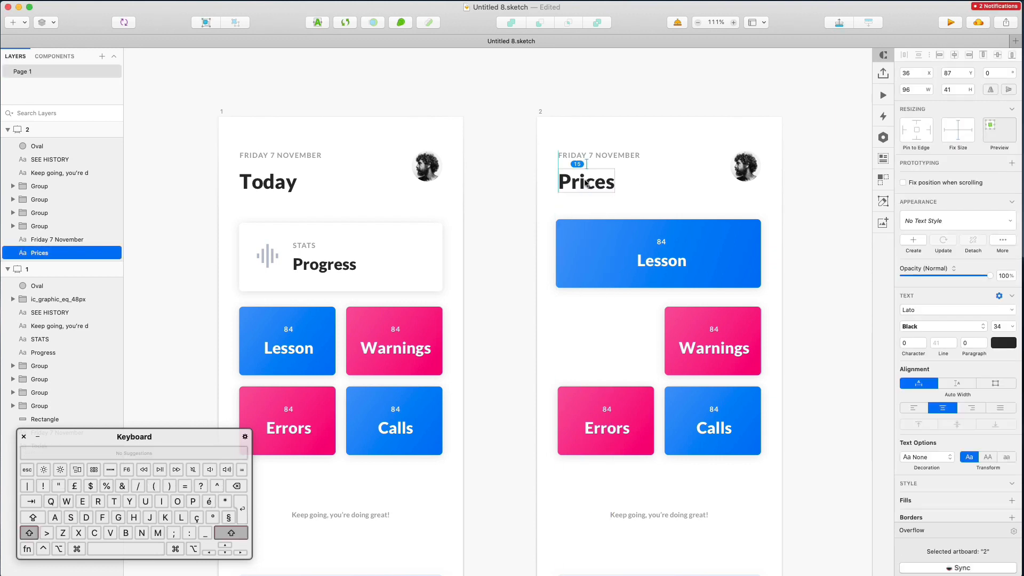
{"action": "left_click", "coordinate": [584, 156], "text": "shift"}
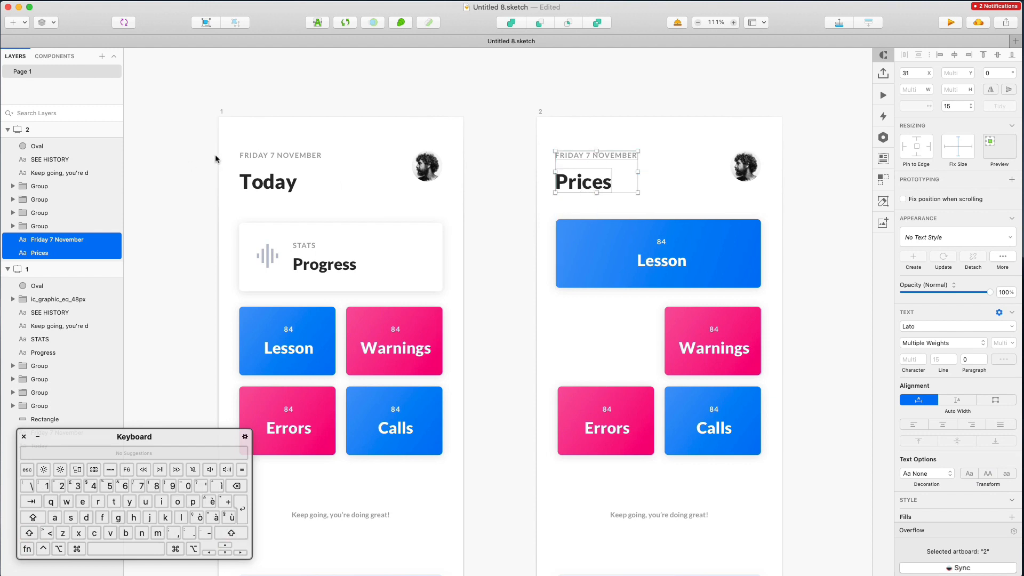
{"action": "left_click", "coordinate": [288, 183]}
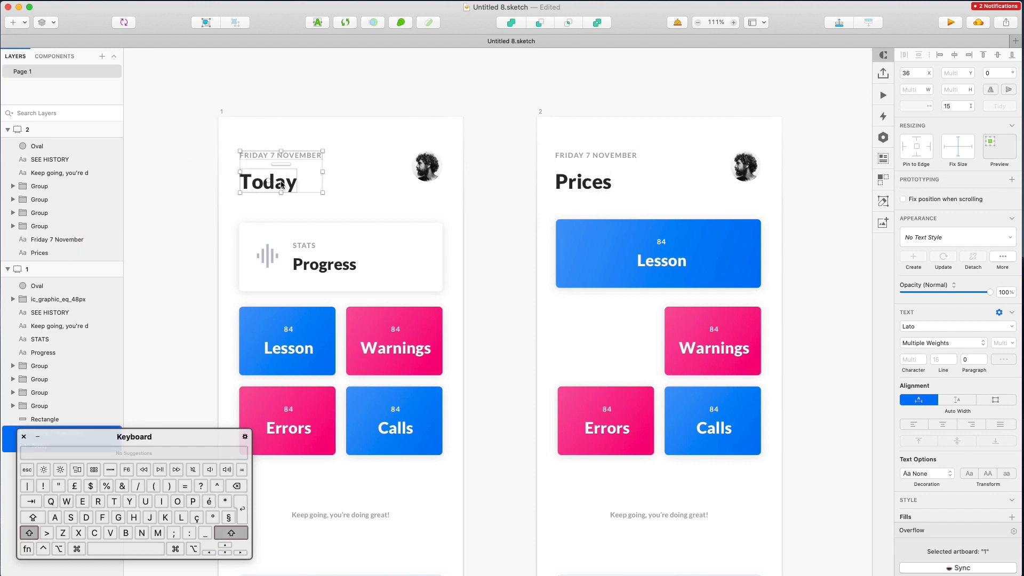
{"action": "left_click", "coordinate": [748, 167]}
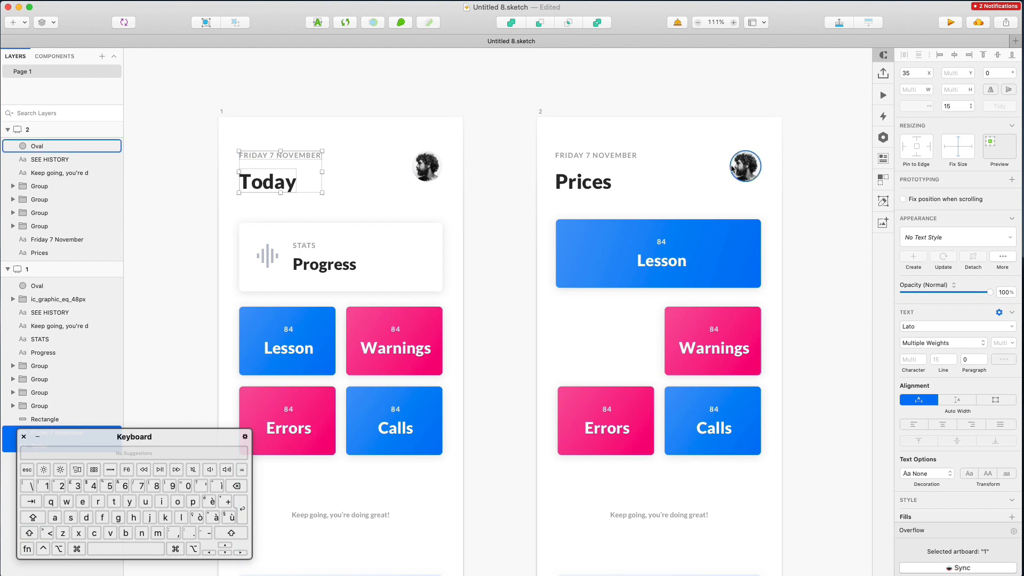
{"action": "left_click", "coordinate": [752, 131]}
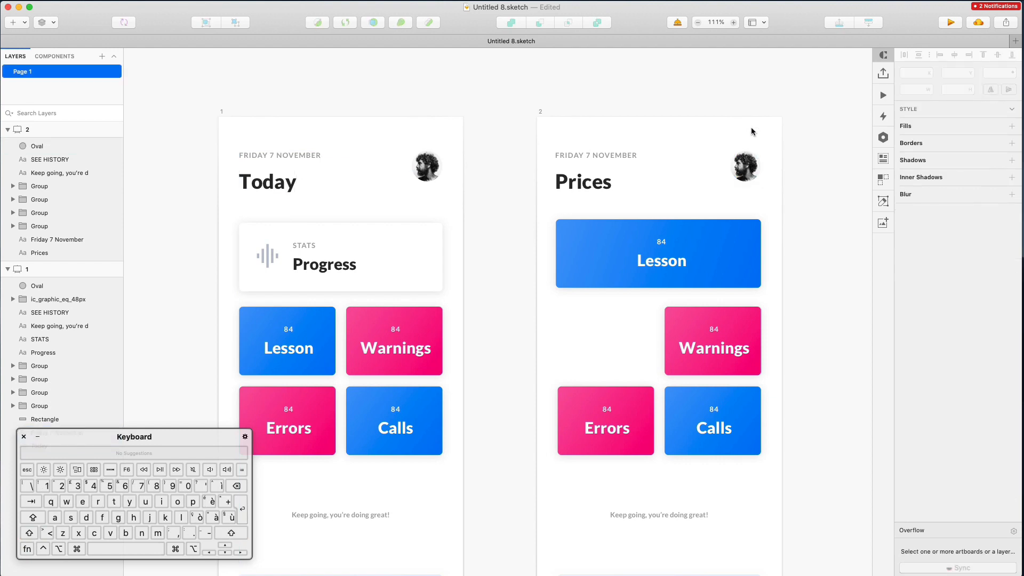
{"action": "scroll", "coordinate": [753, 131], "scroll_direction": "right", "scroll_amount": 2}
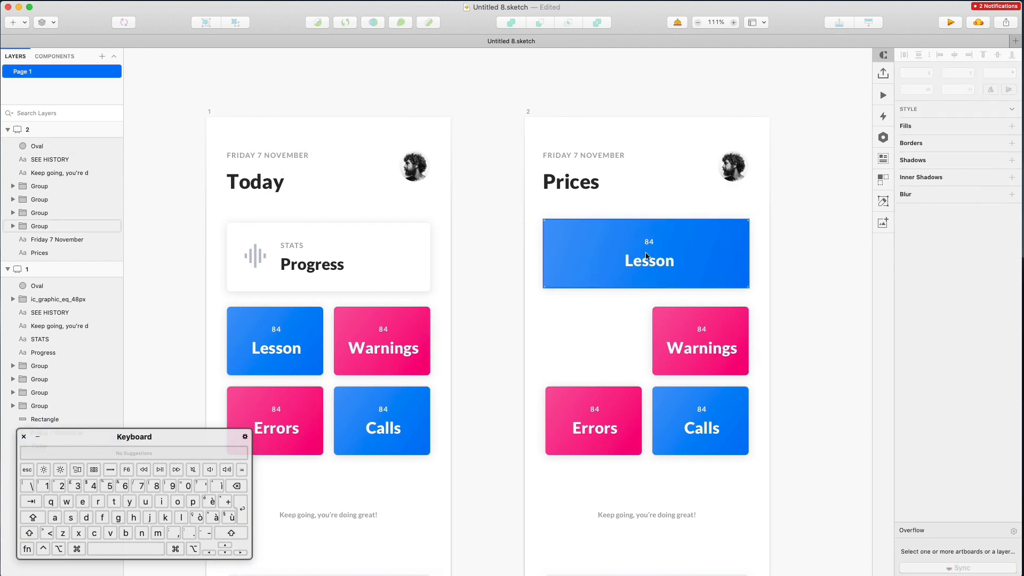
Replace the top tile's 84 label with '$9.99', sized to fit its text
{"action": "double_click", "coordinate": [651, 245], "text": "super"}
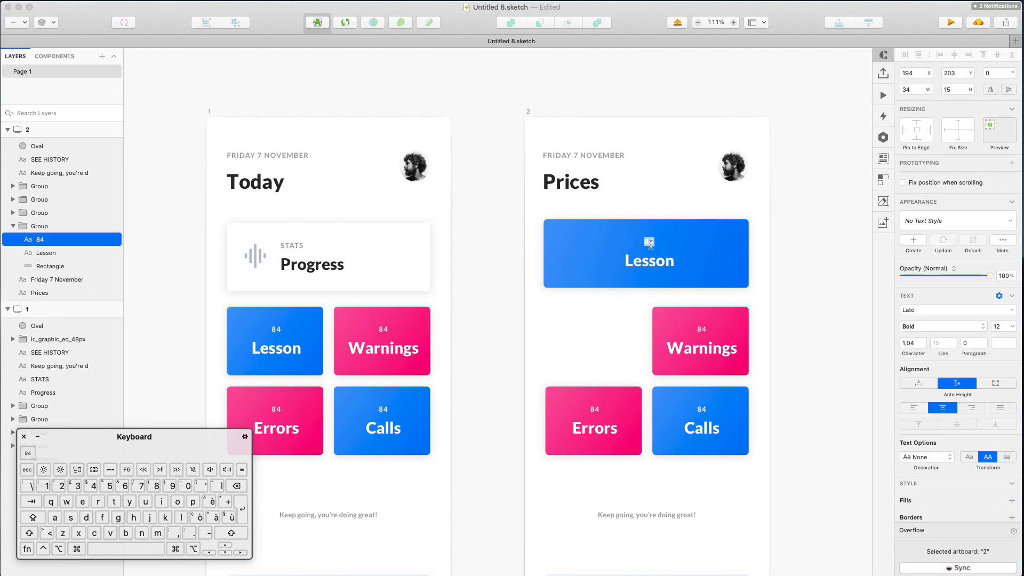
{"action": "left_click", "coordinate": [926, 384]}
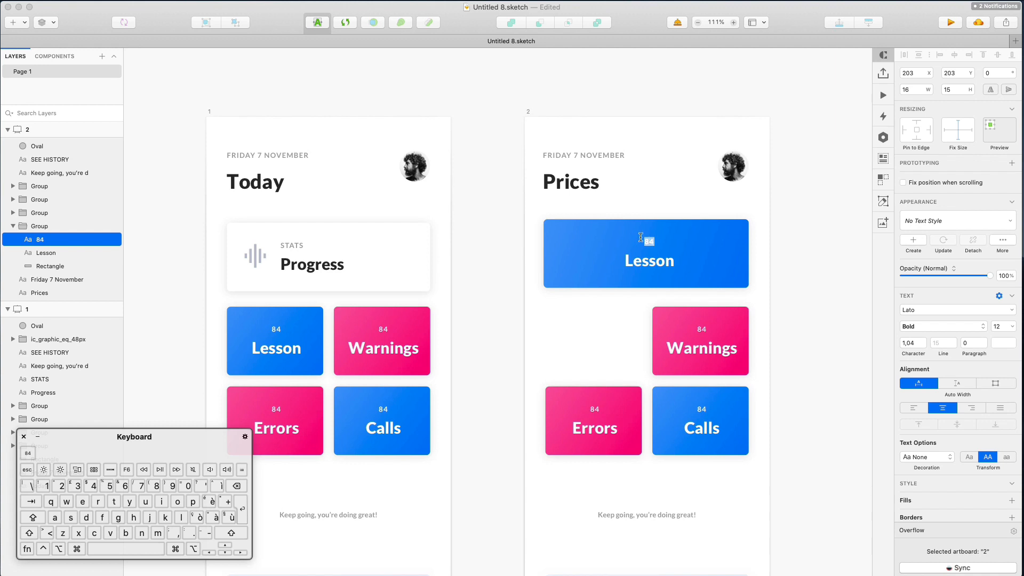
{"action": "key", "text": "shift"}
{"action": "type", "text": "$"}
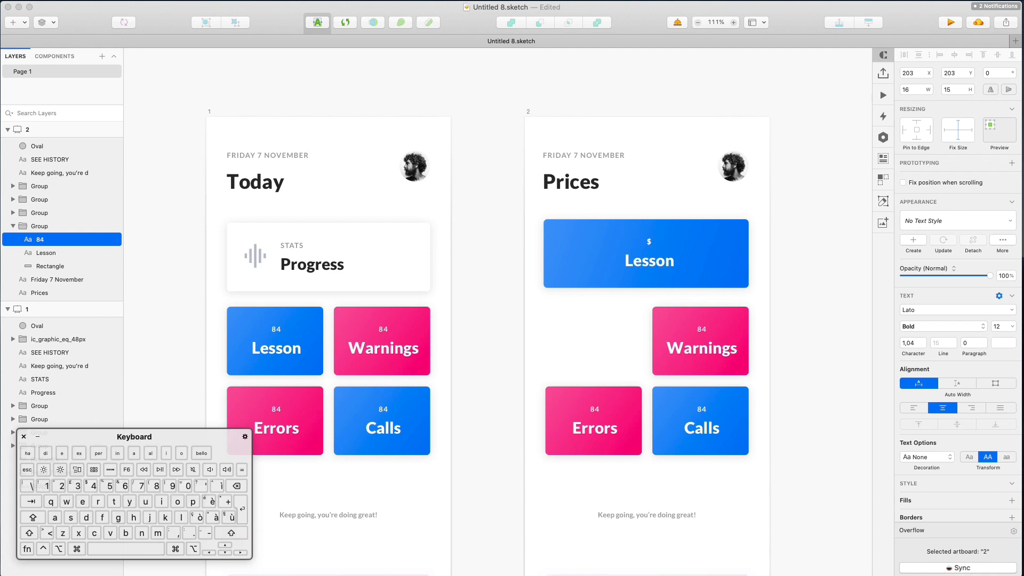
{"action": "type", "text": "9.999"}
{"action": "key", "text": "BackSpace"}
{"action": "left_click", "coordinate": [644, 188]}
Style the $9.99 price in Black weight at font size 15
{"action": "left_click", "coordinate": [649, 242], "text": "super"}
{"action": "left_click", "coordinate": [1001, 327]}
{"action": "type", "text": "14"}
{"action": "key", "text": "Return"}
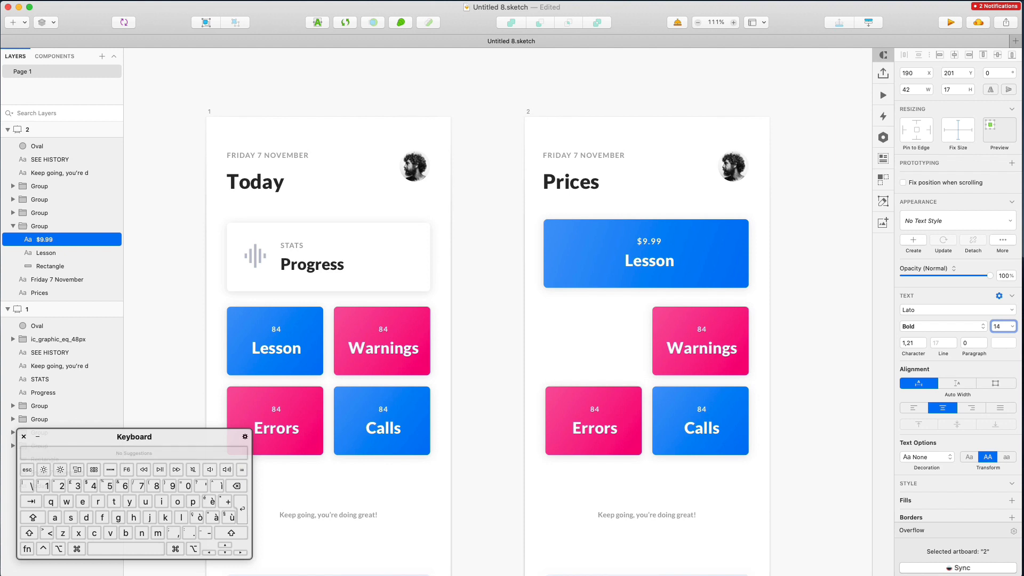
{"action": "left_click", "coordinate": [943, 327]}
{"action": "left_click", "coordinate": [927, 347]}
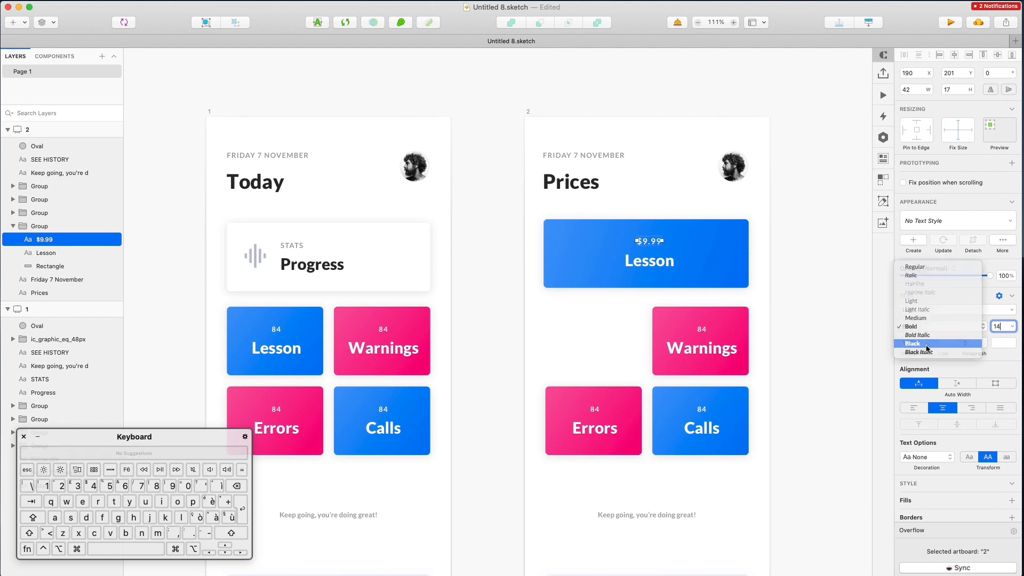
{"action": "left_click", "coordinate": [641, 205]}
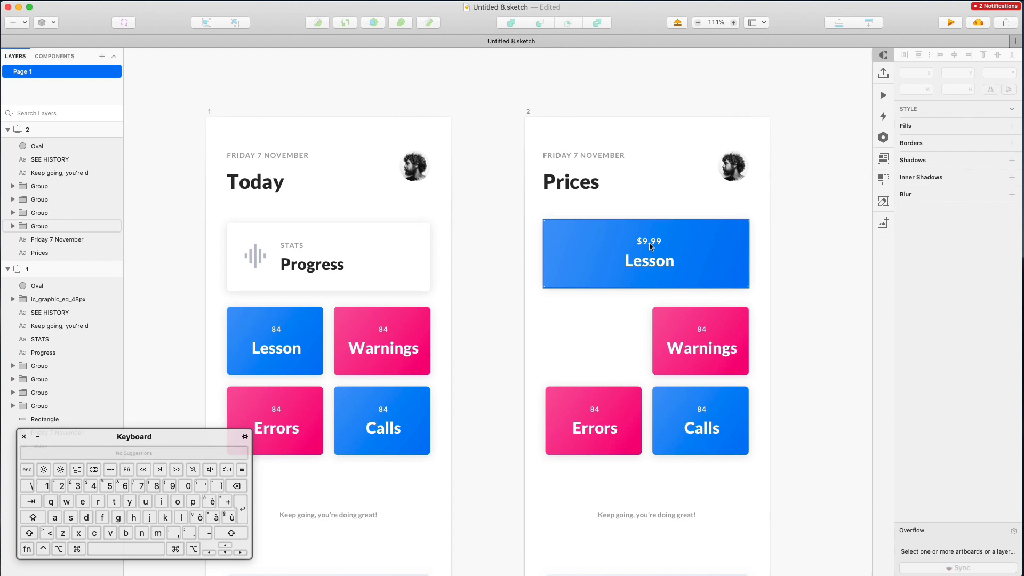
{"action": "left_click", "coordinate": [650, 241], "text": "super"}
{"action": "left_click", "coordinate": [996, 327]}
{"action": "type", "text": "15"}
{"action": "key", "text": "Return"}
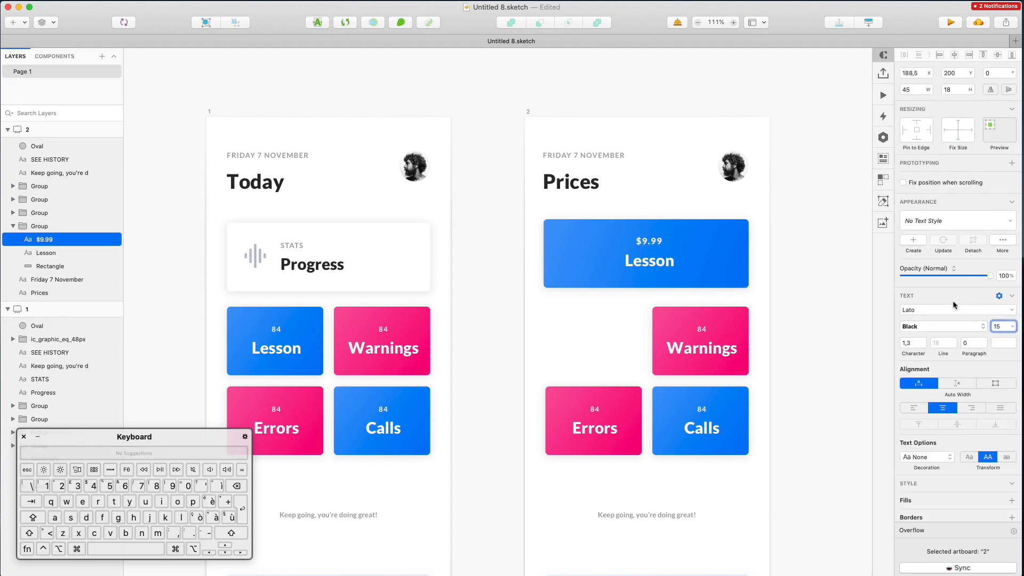
Change the tile's Lesson label to '1 Month'
{"action": "left_click", "coordinate": [638, 261]}
{"action": "double_click", "coordinate": [638, 261]}
{"action": "type", "text": "1 Month"}
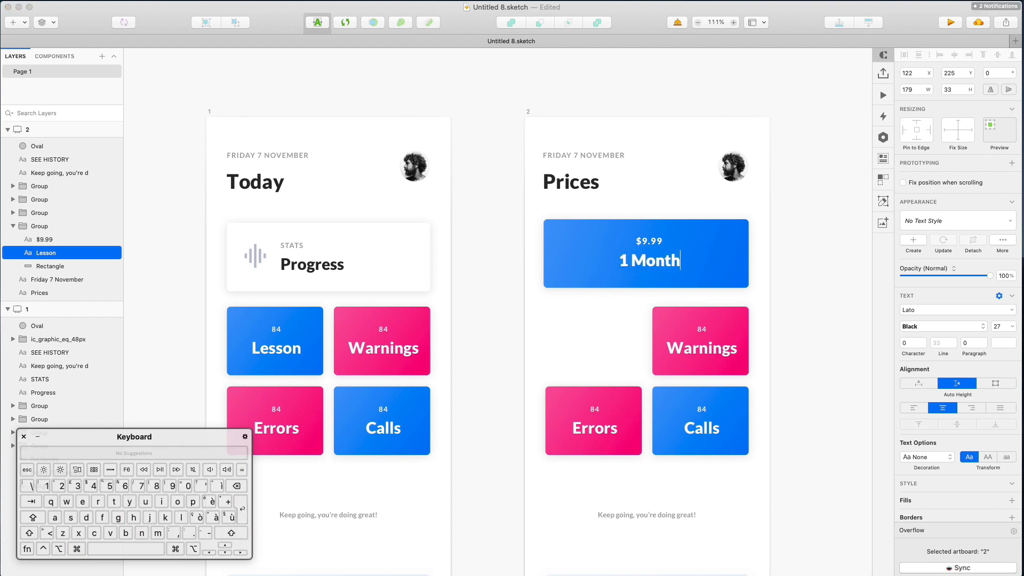
{"action": "scroll", "coordinate": [556, 203], "scroll_direction": "down", "scroll_amount": 1}
{"action": "left_click", "coordinate": [565, 189]}
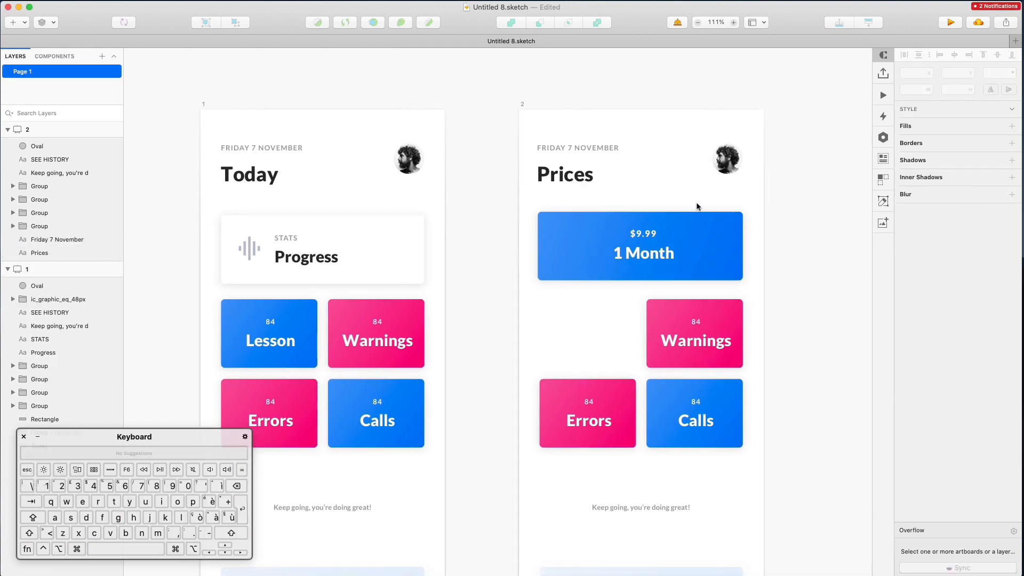
Centre the $9.99 and 1 Month labels together in the card
{"action": "left_click", "coordinate": [648, 238], "text": "super"}
{"action": "left_click", "coordinate": [650, 252], "text": "shift"}
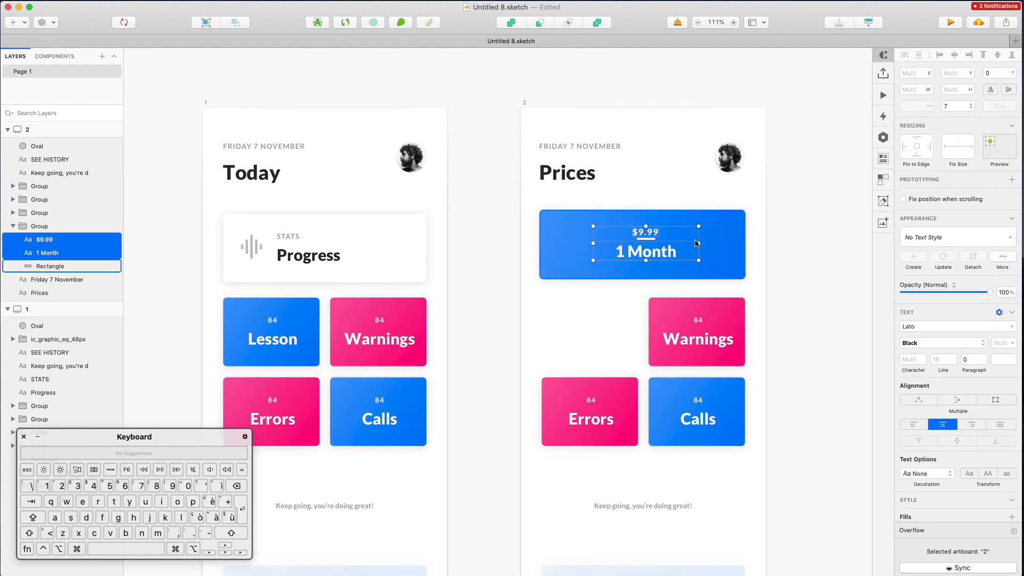
{"action": "scroll", "coordinate": [658, 255], "scroll_direction": "down", "scroll_amount": 1}
{"action": "left_click_drag", "start_coordinate": [657, 254], "coordinate": [651, 253]}
{"action": "scroll", "coordinate": [646, 240], "scroll_direction": "right", "scroll_amount": 2}
{"action": "left_click", "coordinate": [639, 200]}
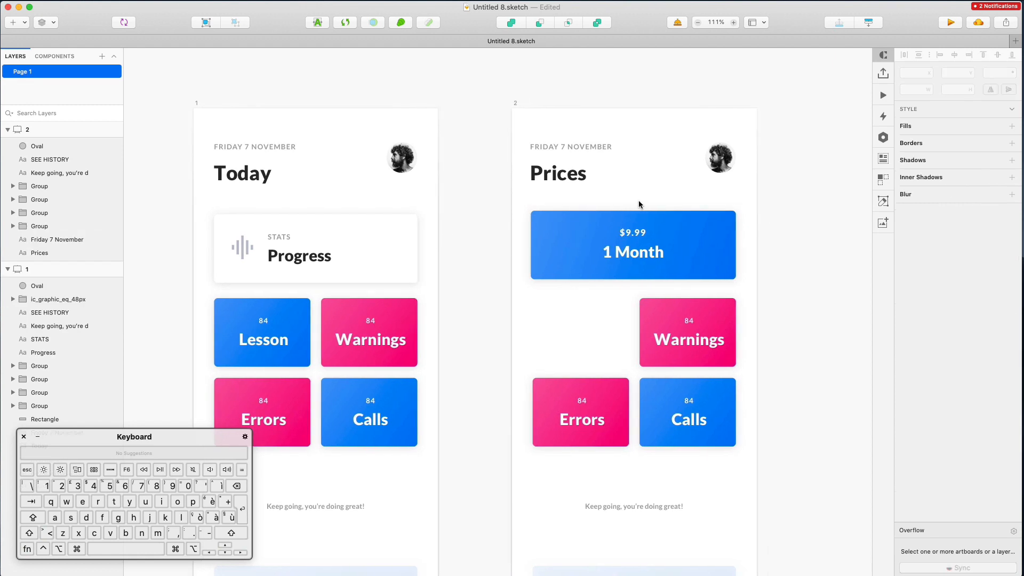
Delete the Warnings, Errors and Calls cards and duplicate the 1 Month card twice below
{"action": "mouse_move", "coordinate": [537, 298]}
{"action": "left_mouse_down"}
{"action": "mouse_move", "coordinate": [752, 468]}
{"action": "mouse_move", "coordinate": [548, 347]}
{"action": "mouse_move", "coordinate": [534, 313]}
{"action": "left_mouse_up"}
{"action": "key", "text": "Delete"}
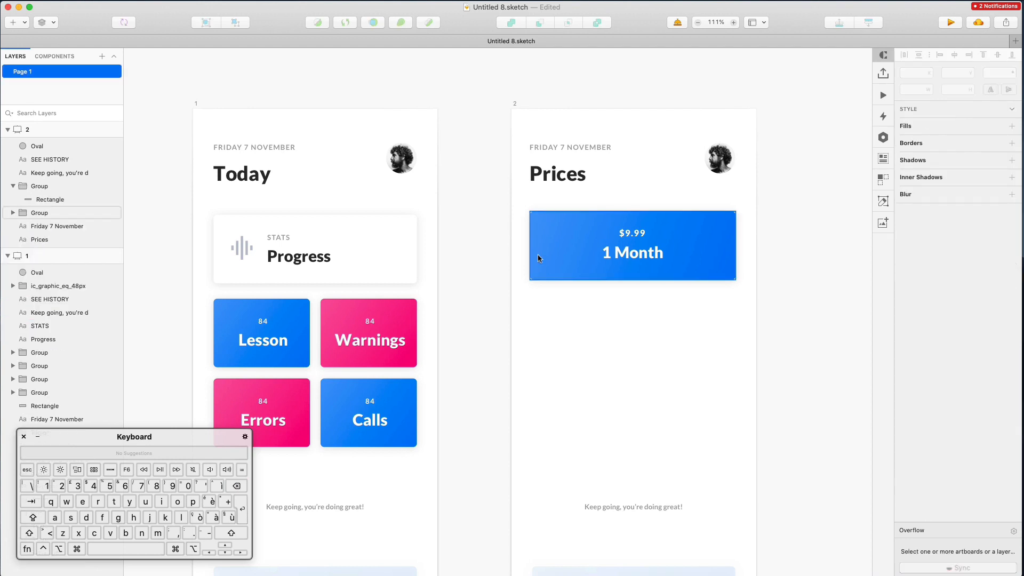
{"action": "left_click_drag", "start_coordinate": [508, 221], "coordinate": [750, 323]}
{"action": "left_click_drag", "start_coordinate": [631, 275], "coordinate": [634, 319], "text": "alt+shift"}
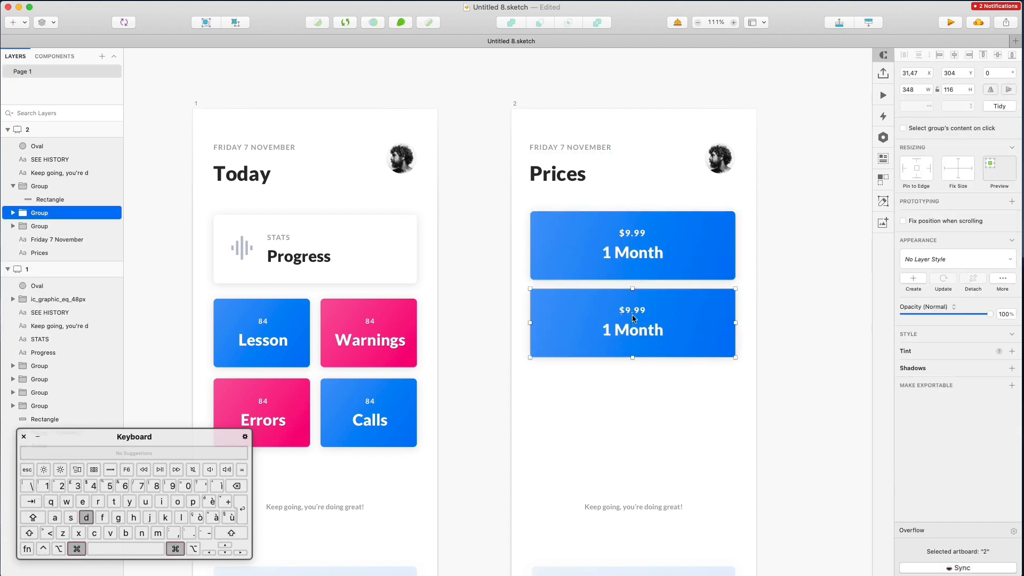
{"action": "key", "text": "super+d"}
{"action": "left_click", "coordinate": [779, 230]}
Relabel the middle and bottom copies as '6 Month' and '12 Month'
{"action": "key", "text": "super"}
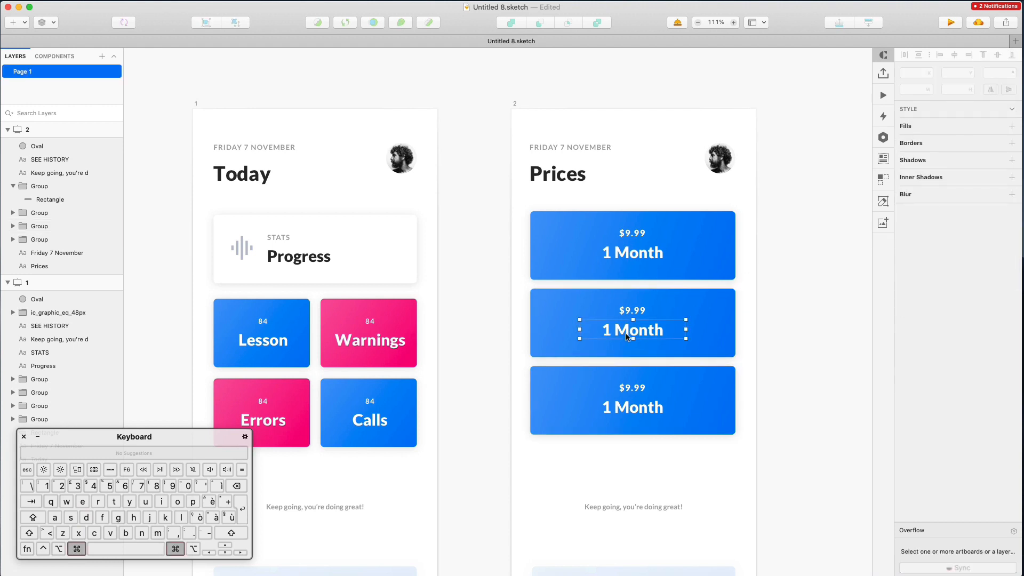
{"action": "left_click", "coordinate": [628, 337], "text": "super"}
{"action": "key", "text": "Return"}
{"action": "key", "text": "Left"}
{"action": "key", "text": "shift+Right"}
{"action": "type", "text": "6"}
{"action": "key", "text": "Escape"}
{"action": "key", "text": "Escape"}
{"action": "left_click", "coordinate": [623, 410], "text": "super"}
{"action": "key", "text": "Return"}
{"action": "key", "text": "Left"}
{"action": "key", "text": "shift+Right"}
{"action": "type", "text": "12"}
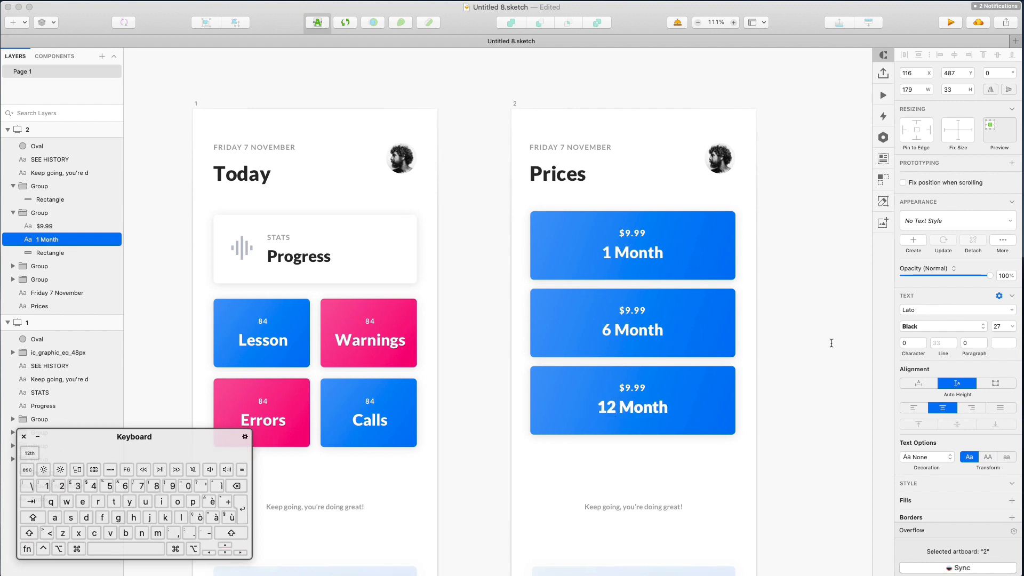
{"action": "key", "text": "Escape"}
{"action": "key", "text": "Escape"}
Set the bottom card's price to $97.99 and the middle card's to $49.99
{"action": "left_click", "coordinate": [622, 388], "text": "super"}
{"action": "key", "text": "Return"}
{"action": "key", "text": "Up"}
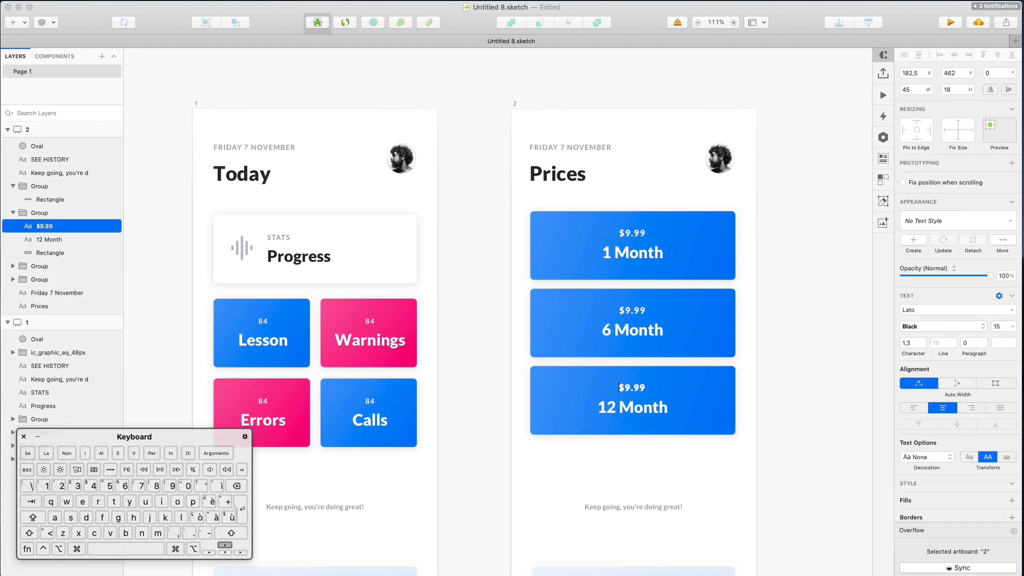
{"action": "type", "text": "7"}
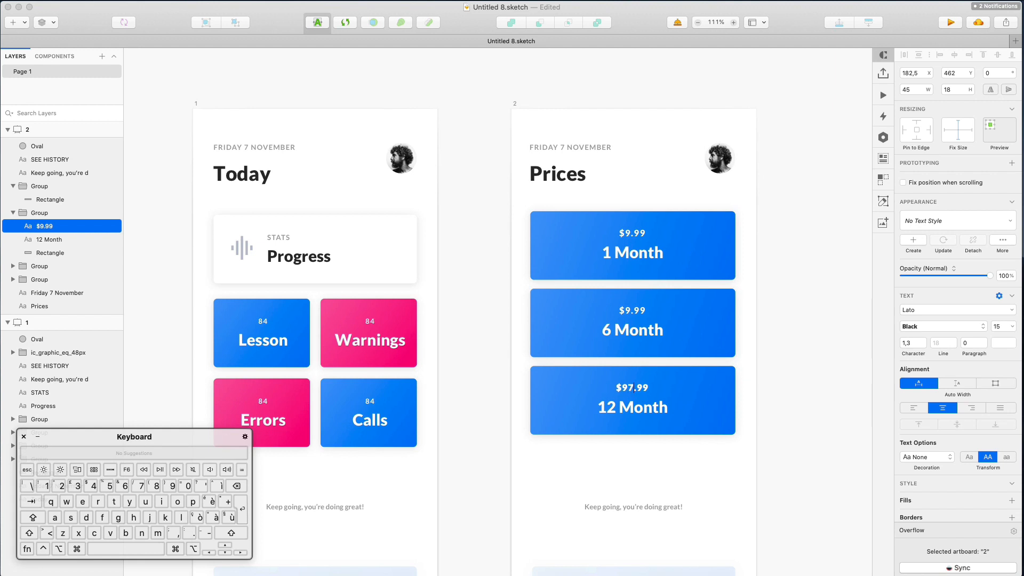
{"action": "left_click", "coordinate": [636, 312], "text": "super"}
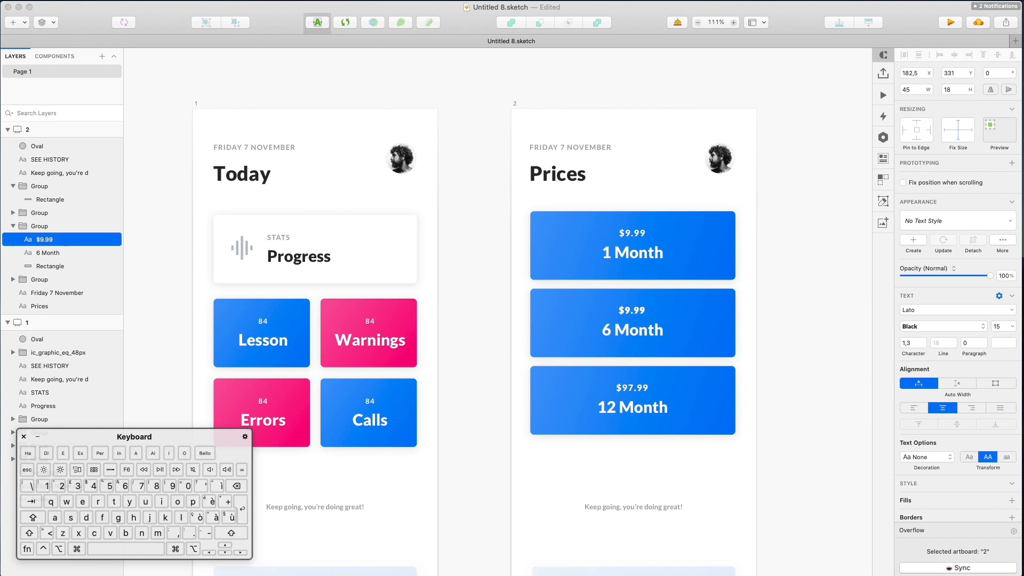
{"action": "type", "text": "4"}
{"action": "left_click", "coordinate": [779, 304]}
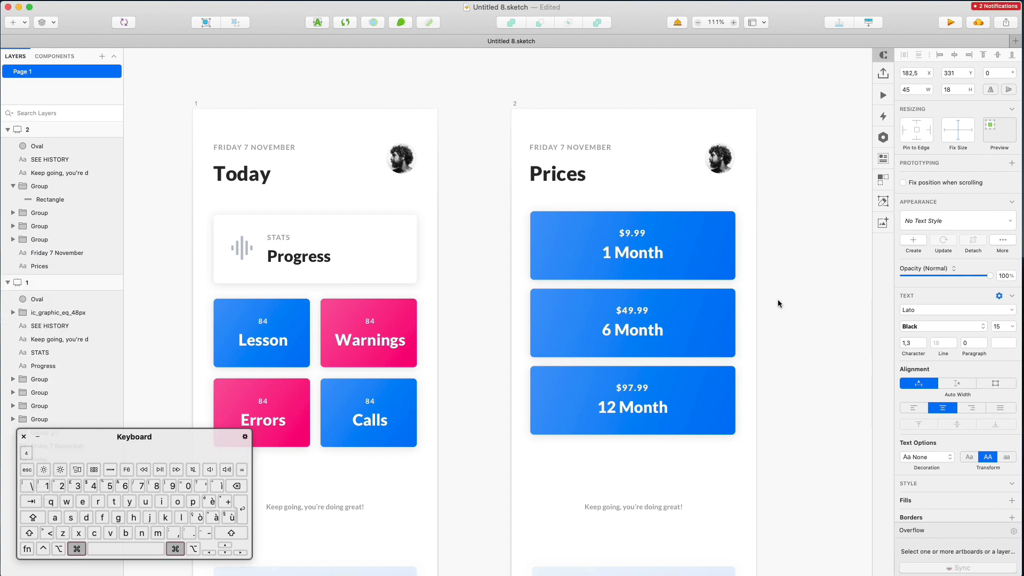
{"action": "key", "text": "super+minus"}
Copy the Warnings card's pink style for the 6 Month card's background
{"action": "left_click", "coordinate": [506, 314], "text": "super"}
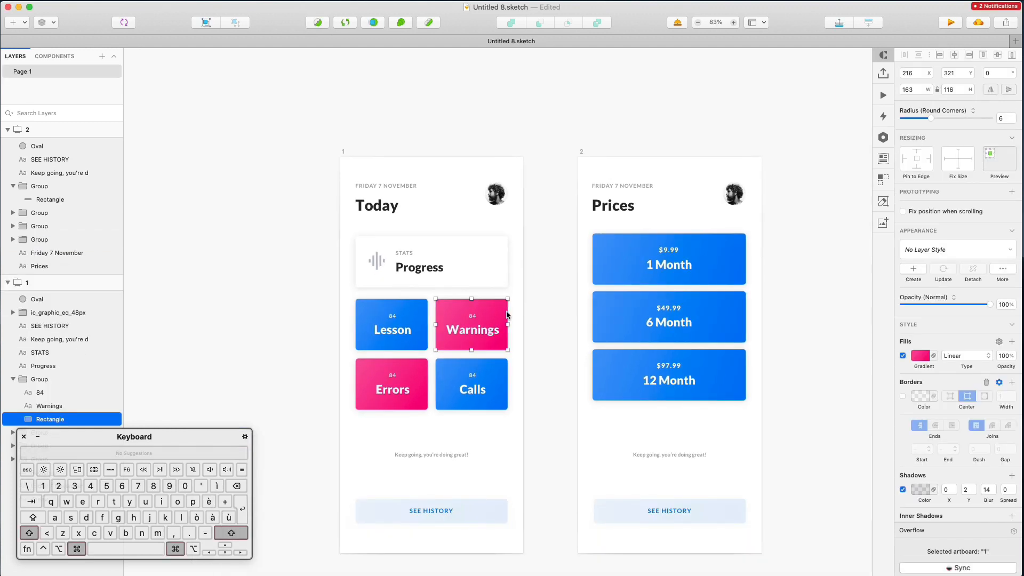
{"action": "right_click", "coordinate": [507, 315]}
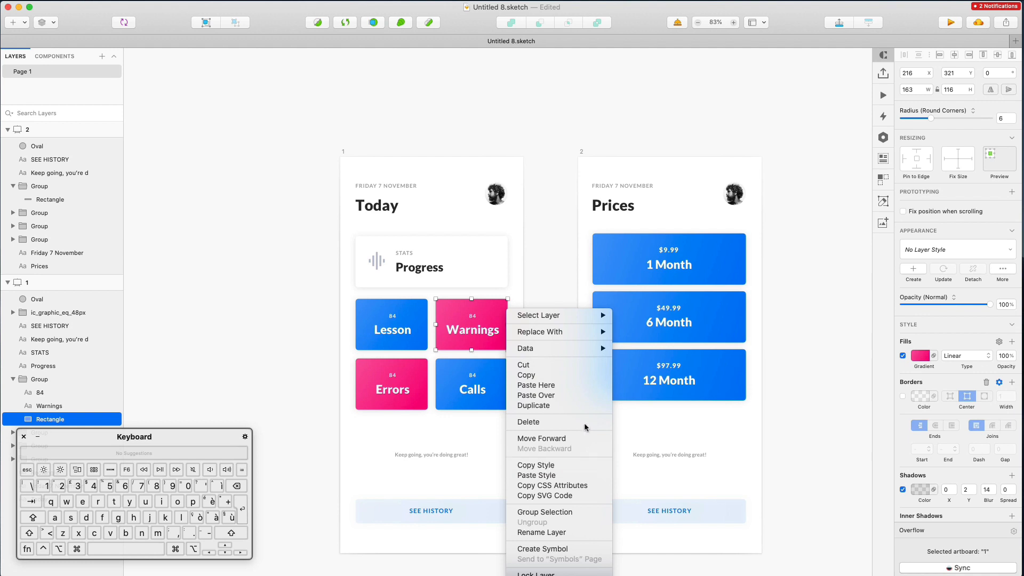
{"action": "left_click", "coordinate": [536, 465]}
{"action": "left_click", "coordinate": [620, 309], "text": "super"}
{"action": "right_click", "coordinate": [619, 309]}
Paste the pink Warnings style onto the 6 Month tile
{"action": "left_click", "coordinate": [650, 472]}
{"action": "left_click", "coordinate": [607, 366], "text": "super"}
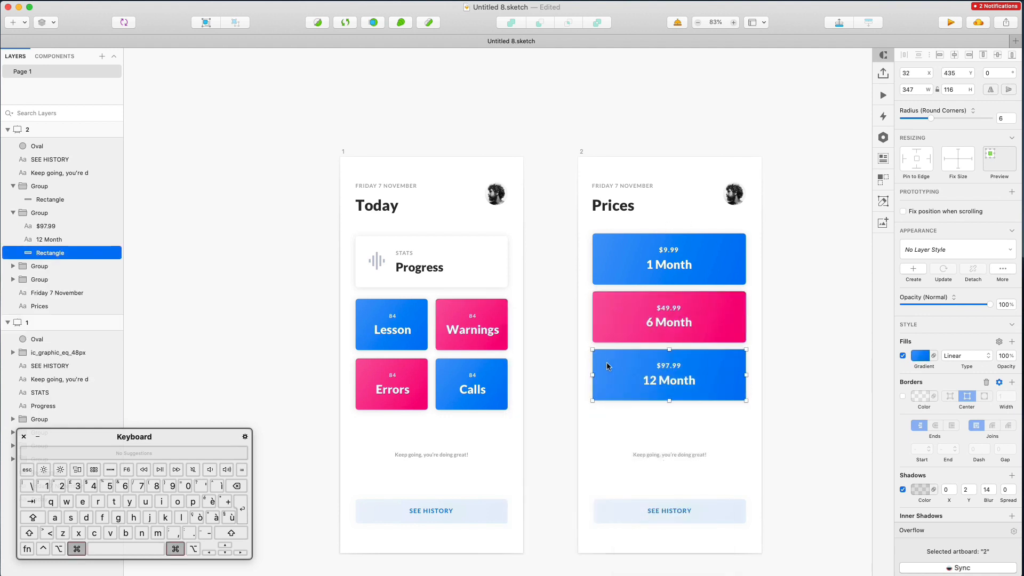
{"action": "scroll", "coordinate": [580, 368], "scroll_direction": "right", "scroll_amount": 5}
{"action": "scroll", "coordinate": [507, 366], "scroll_direction": "down", "scroll_amount": 1}
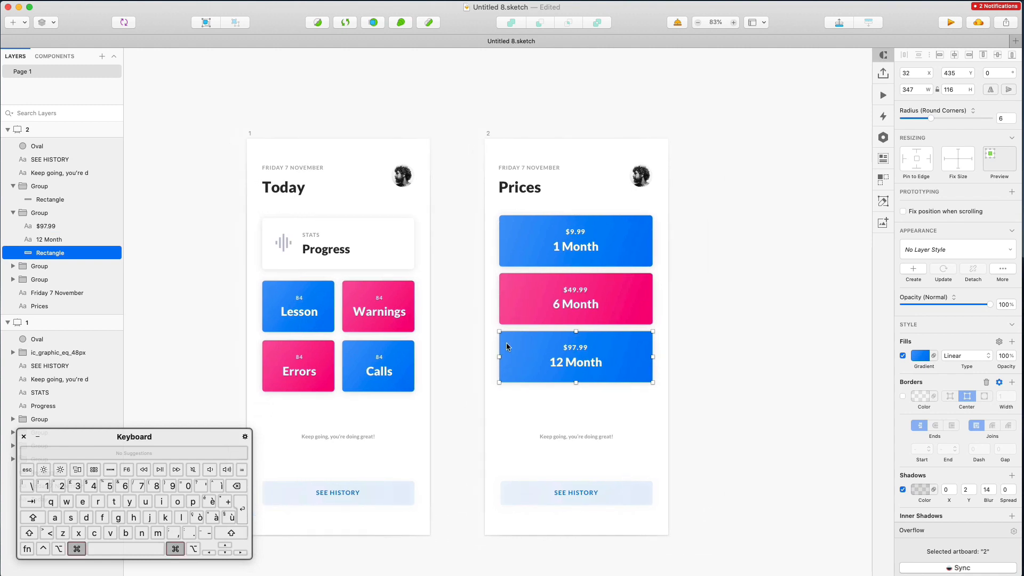
{"action": "right_click", "coordinate": [508, 344], "text": "super"}
{"action": "left_click", "coordinate": [463, 437]}
Darken the 12 Month tile's gradient by setting its right stop to 0041A8
{"action": "left_click", "coordinate": [920, 356]}
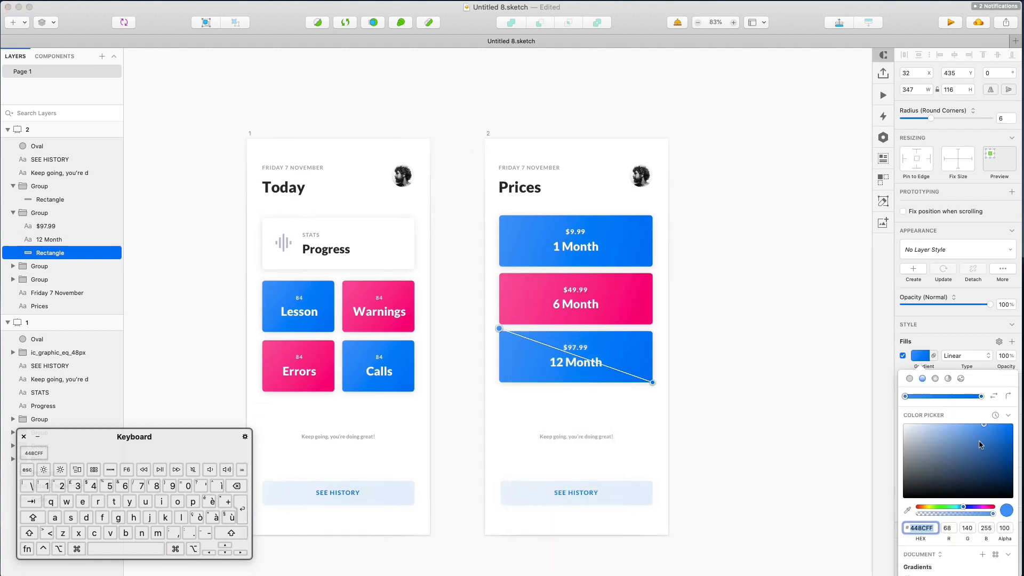
{"action": "left_click_drag", "start_coordinate": [1012, 432], "coordinate": [1012, 432]}
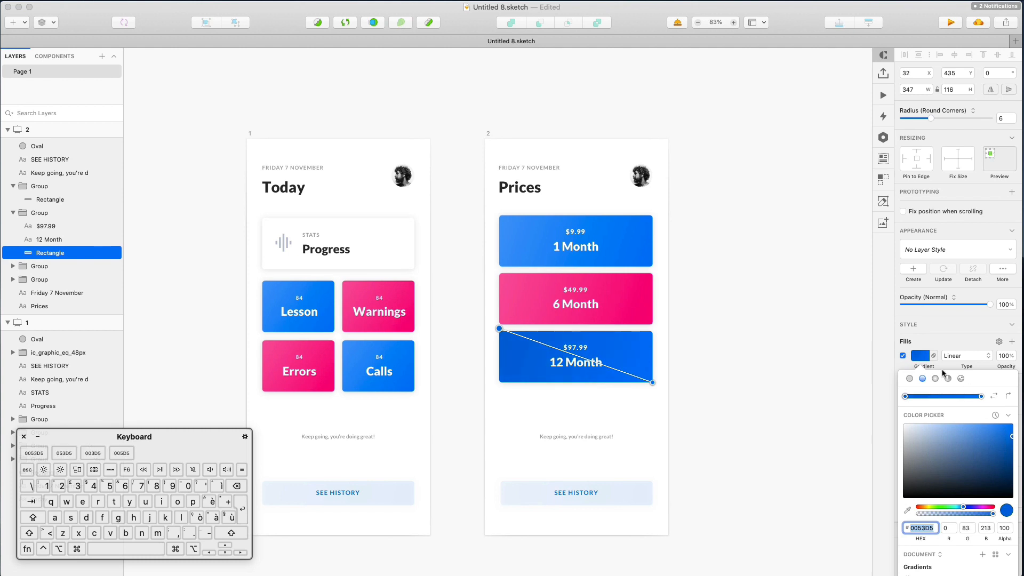
{"action": "left_click", "coordinate": [981, 396]}
{"action": "left_click_drag", "start_coordinate": [1008, 440], "coordinate": [1012, 449]}
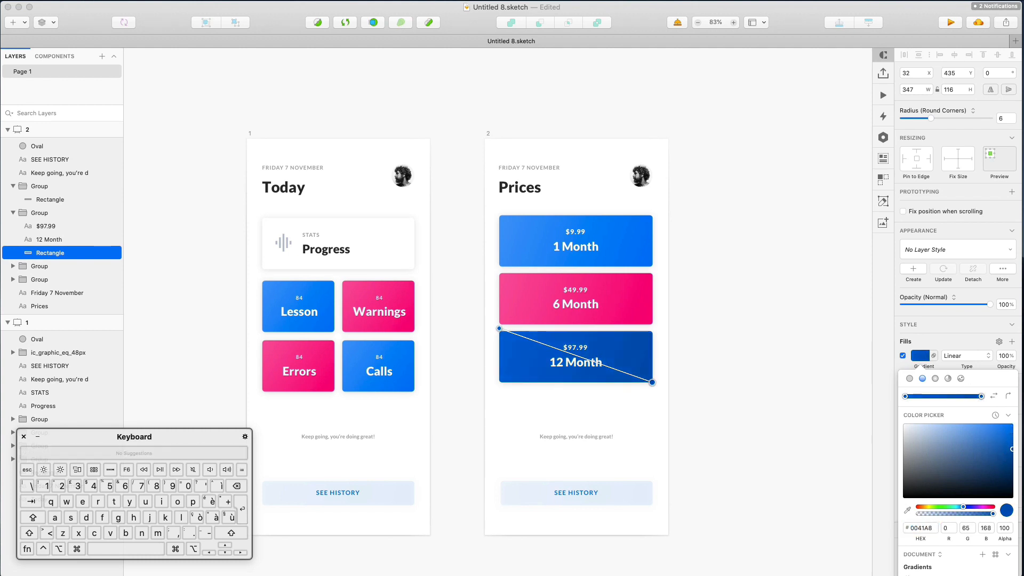
{"action": "left_click", "coordinate": [725, 277]}
{"action": "scroll", "coordinate": [693, 238], "scroll_direction": "down", "scroll_amount": 5}
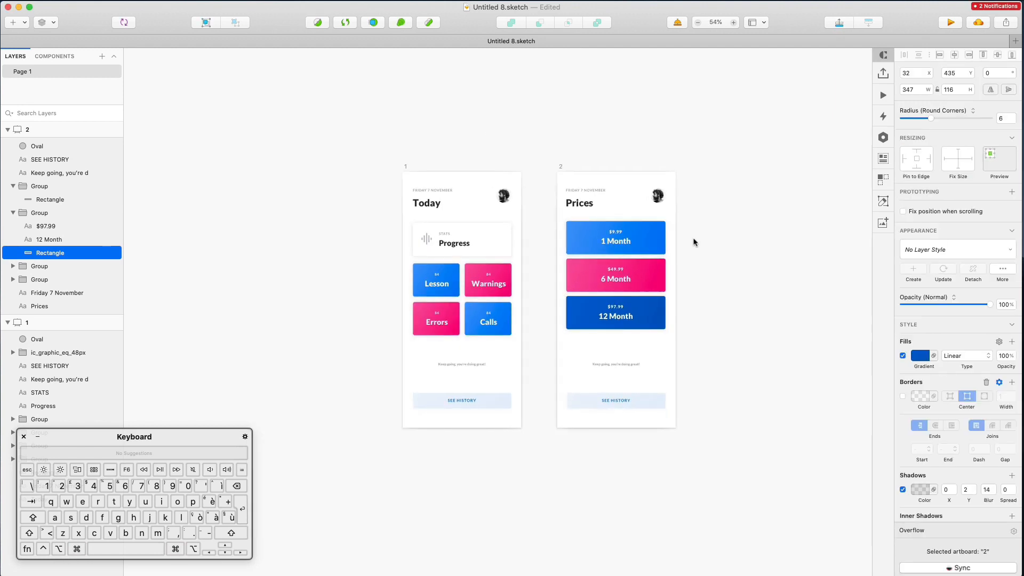
{"action": "scroll", "coordinate": [686, 295], "scroll_direction": "up", "scroll_amount": 8}
{"action": "scroll", "coordinate": [664, 299], "scroll_direction": "down", "scroll_amount": 6}
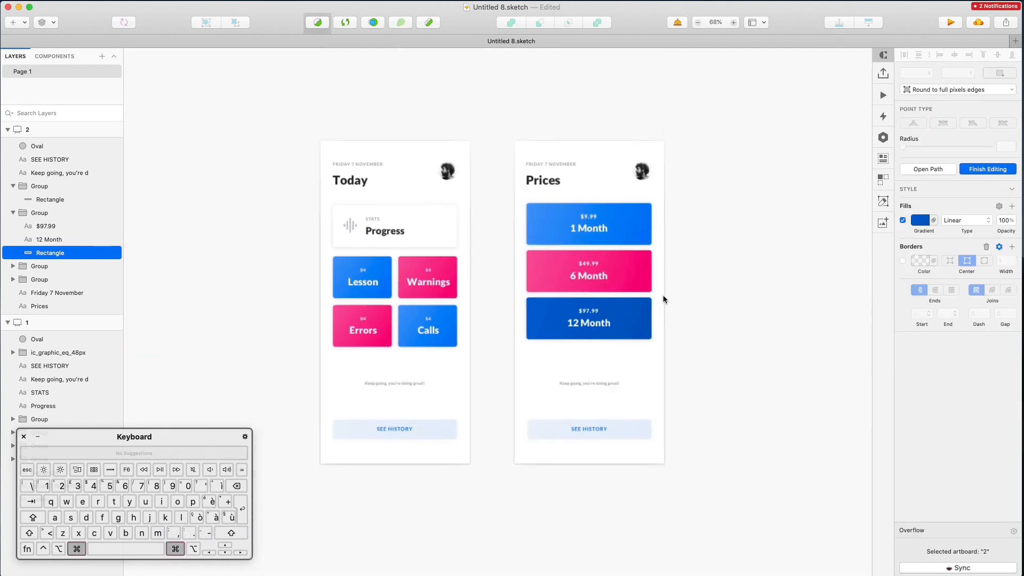
{"action": "scroll", "coordinate": [664, 299], "scroll_direction": "up", "scroll_amount": 2}
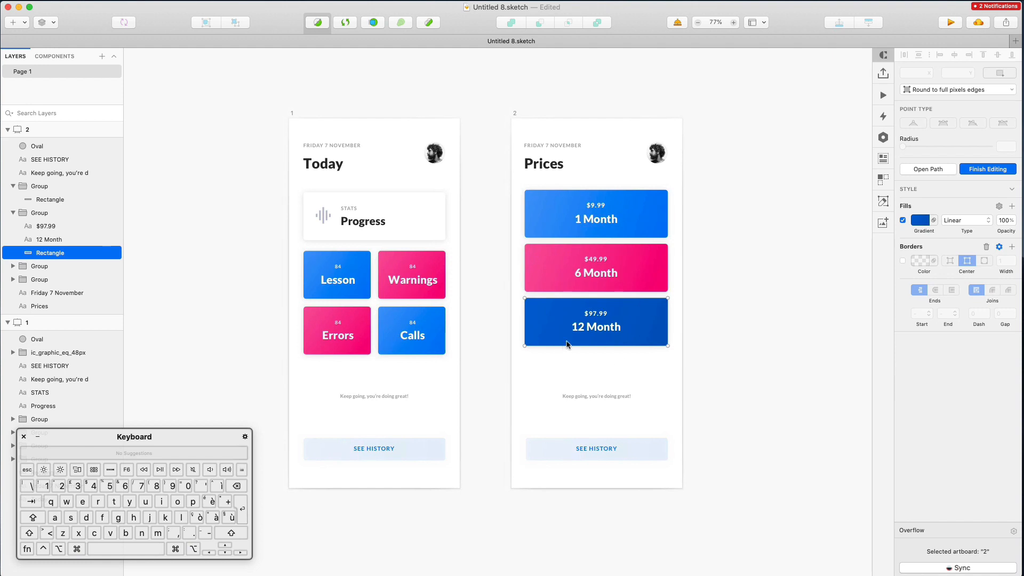
Rewrite the encouragement caption as 'Upgrade to Premium account in order to achieve full access.'
{"action": "left_click", "coordinate": [600, 396], "text": "super"}
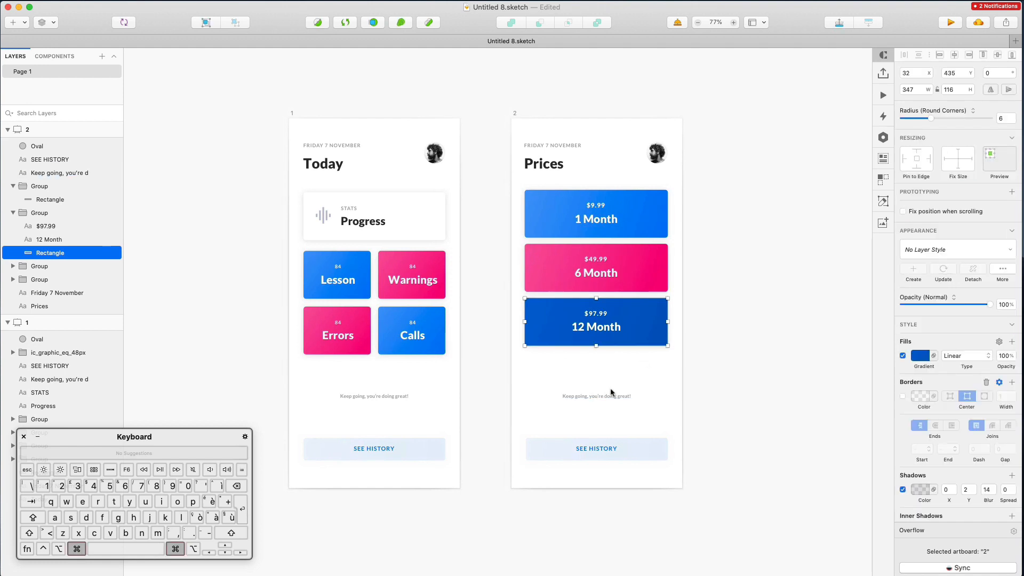
{"action": "key", "text": "Escape"}
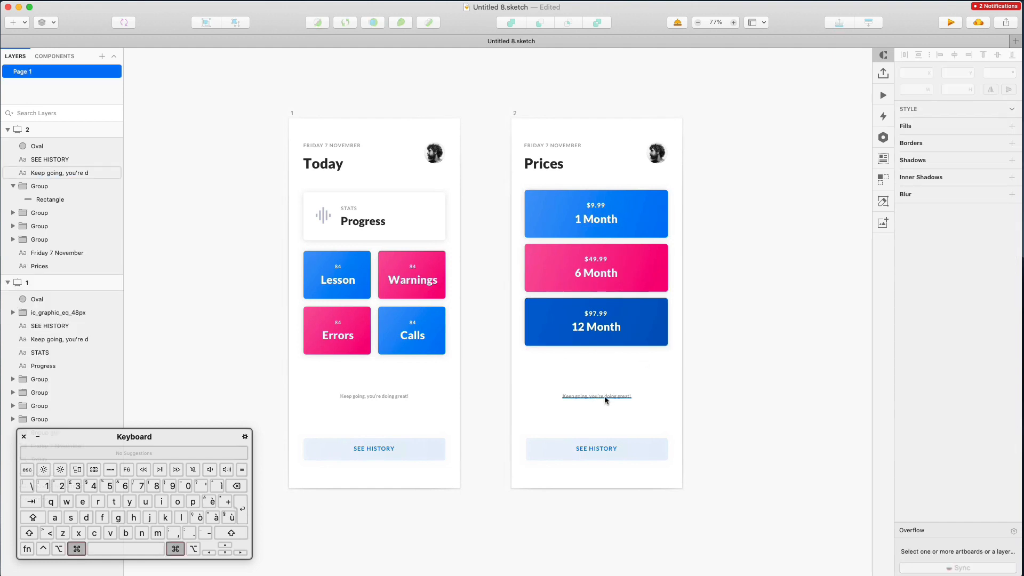
{"action": "left_click", "coordinate": [604, 396], "text": "super"}
{"action": "scroll", "coordinate": [553, 387], "scroll_direction": "up", "scroll_amount": 5}
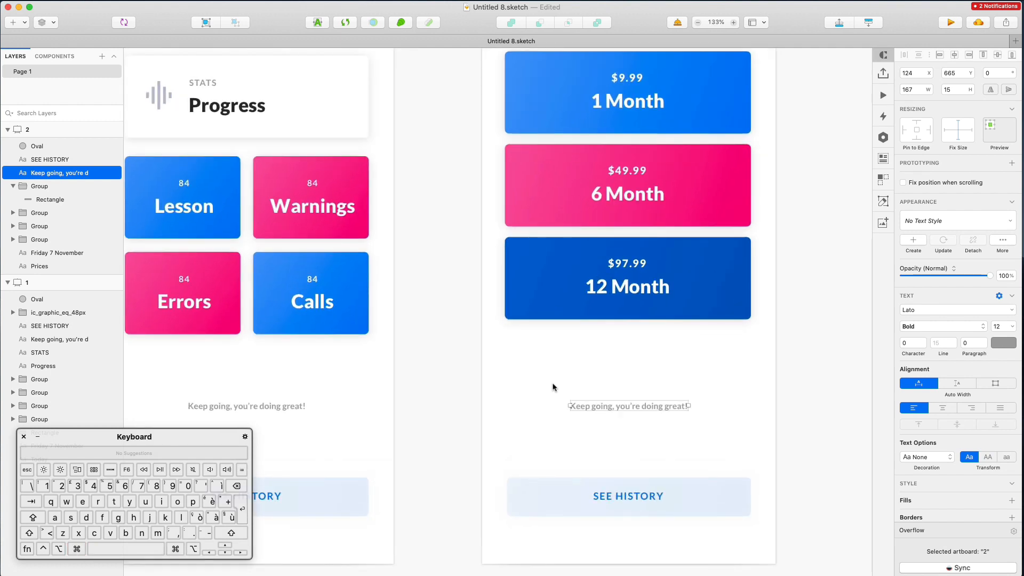
{"action": "key", "text": "Return"}
{"action": "type", "text": "Up"}
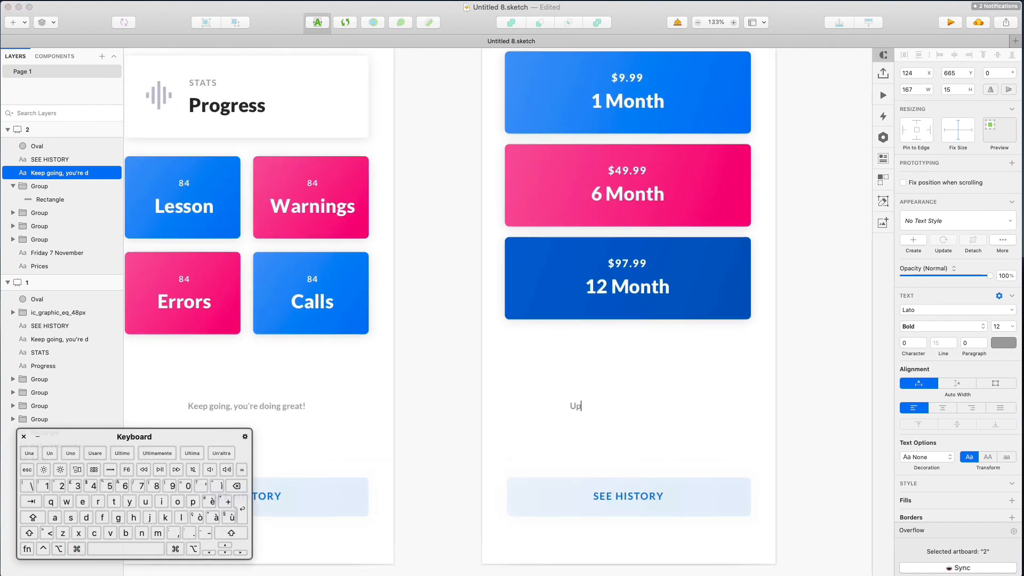
{"action": "type", "text": "grade to Premo"}
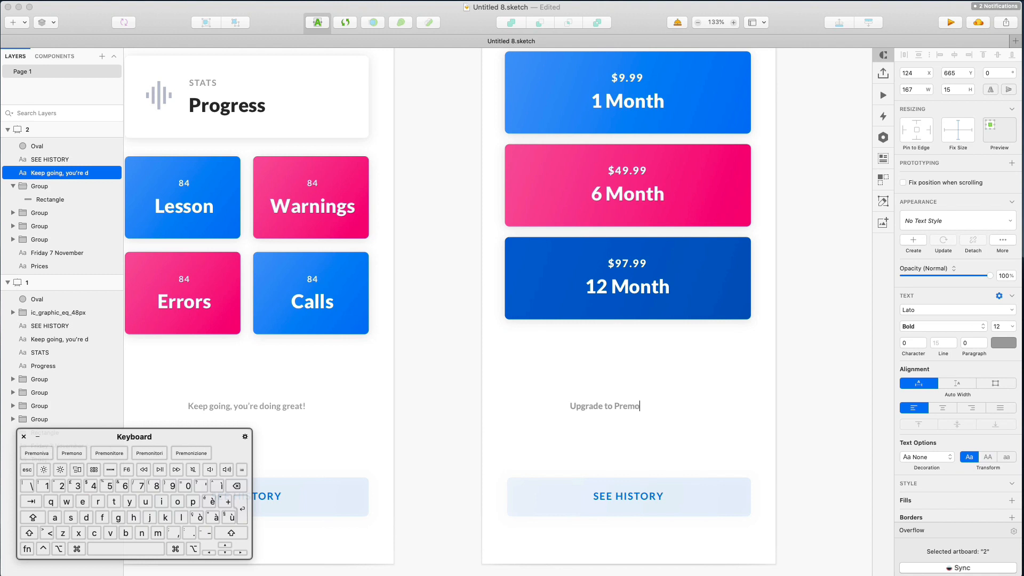
{"action": "key", "text": "BackSpace"}
{"action": "type", "text": "um "}
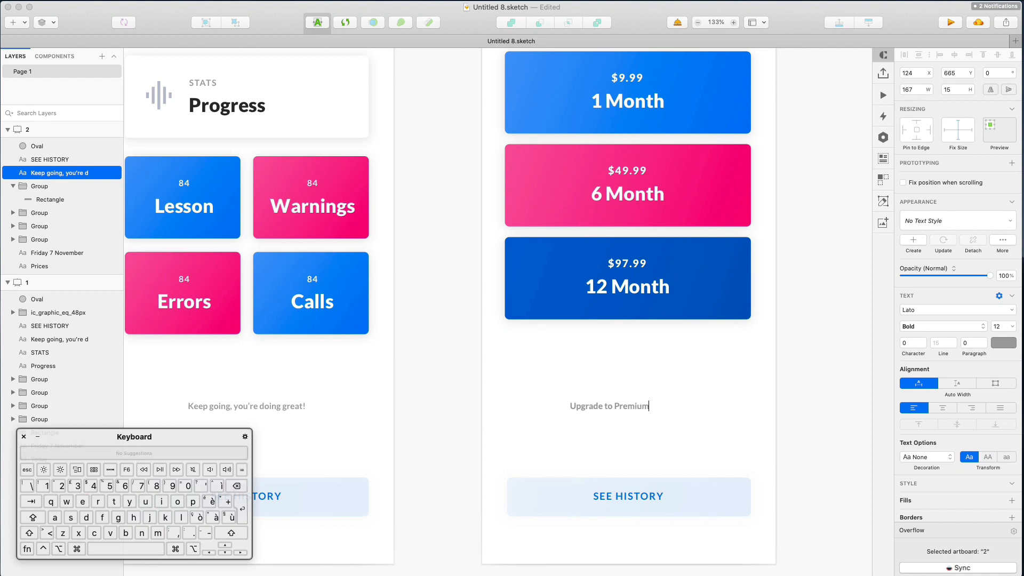
{"action": "type", "text": "account in order "}
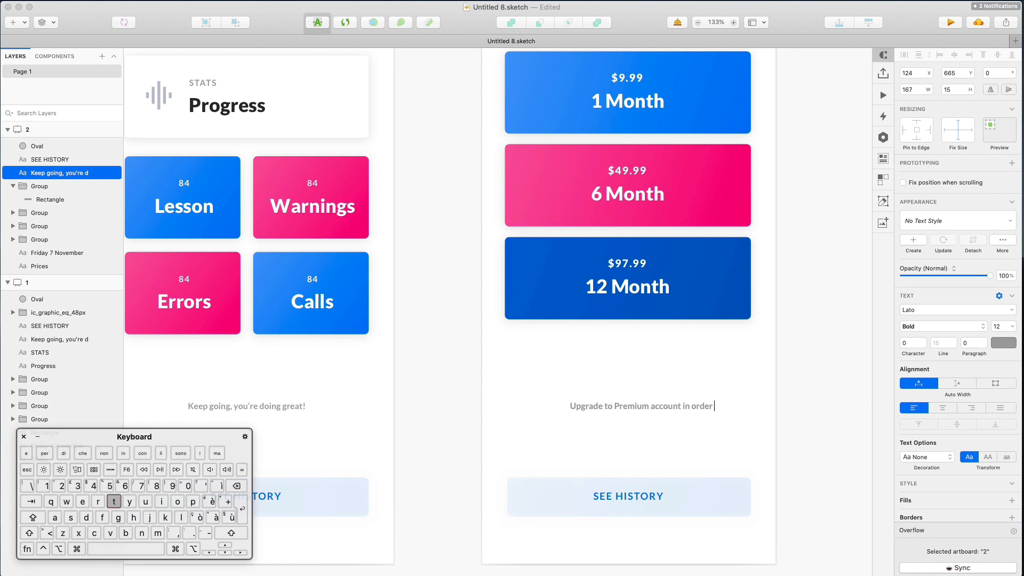
{"action": "type", "text": "to achieve full access"}
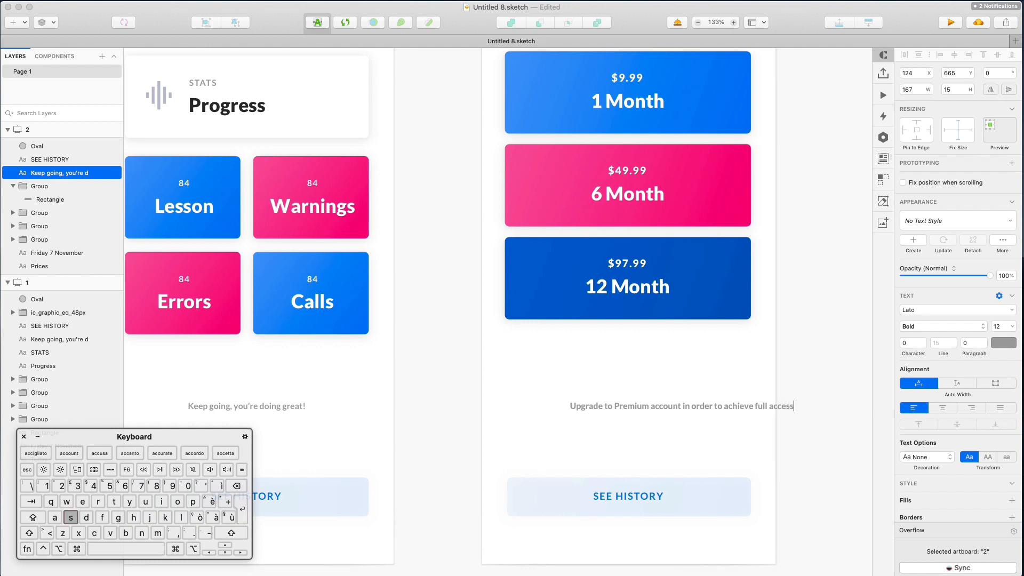
{"action": "left_click", "coordinate": [782, 360]}
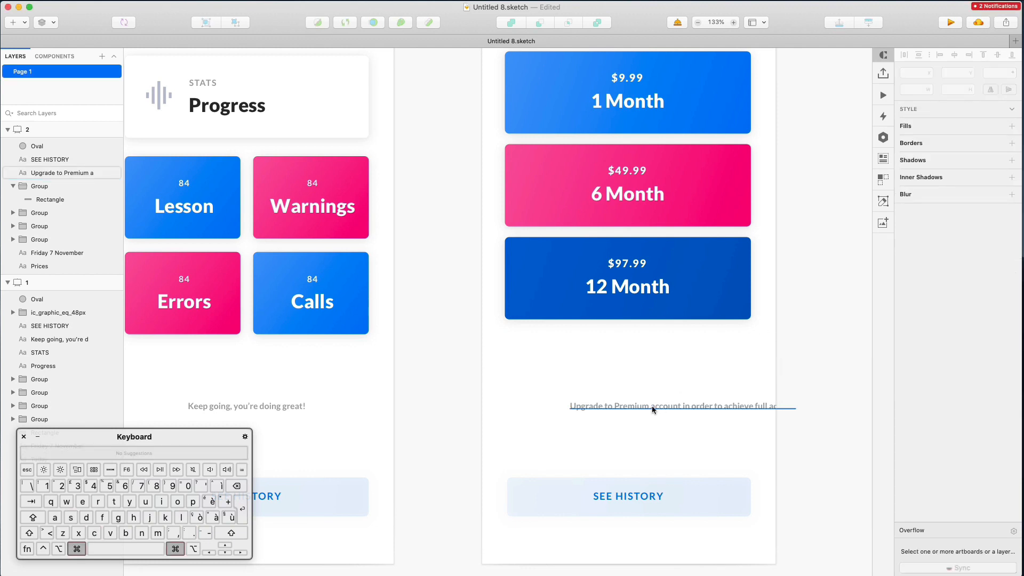
Centre the upgrade note horizontally on the Prices artboard
{"action": "left_click", "coordinate": [657, 408], "text": "super"}
{"action": "left_click_drag", "start_coordinate": [675, 409], "coordinate": [623, 407]}
{"action": "left_click", "coordinate": [621, 384]}
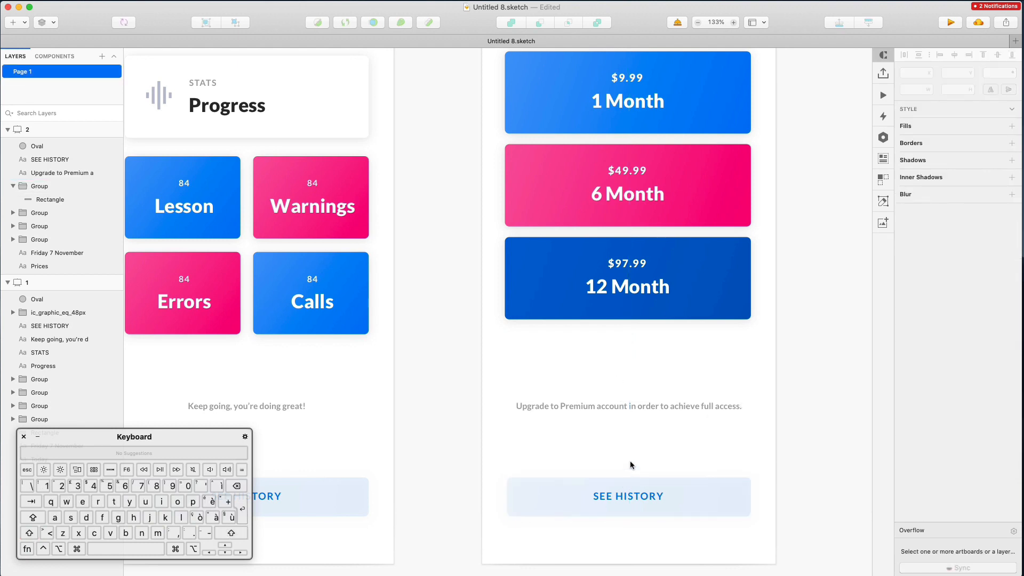
Change the bottom button's label to 'CONTACT SUPPORT' and select its background rectangle
{"action": "scroll", "coordinate": [632, 466], "scroll_direction": "down", "scroll_amount": 2}
{"action": "scroll", "coordinate": [648, 407], "scroll_direction": "down", "scroll_amount": 3}
{"action": "double_click", "coordinate": [648, 453]}
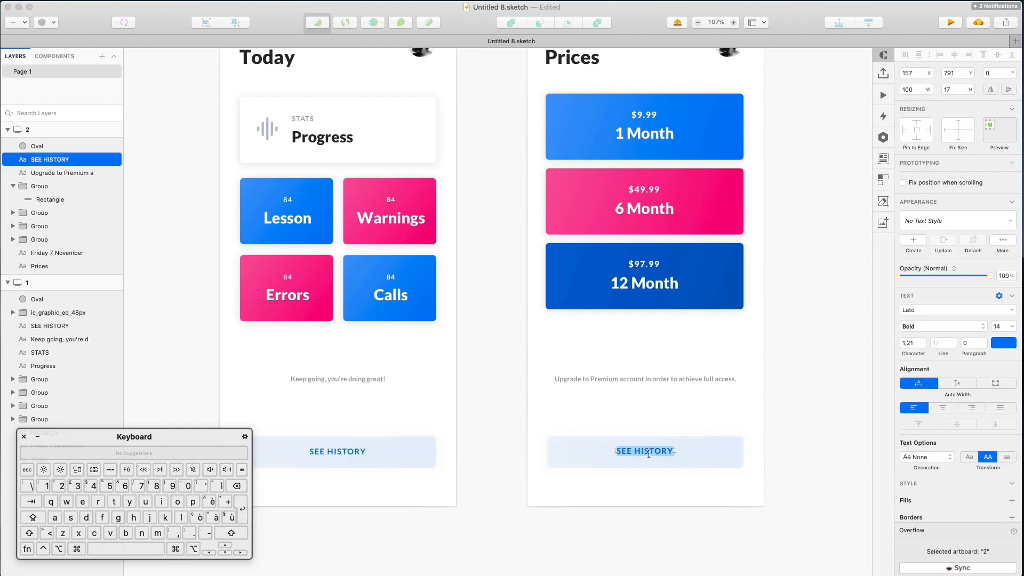
{"action": "type", "text": "CONTACT "}
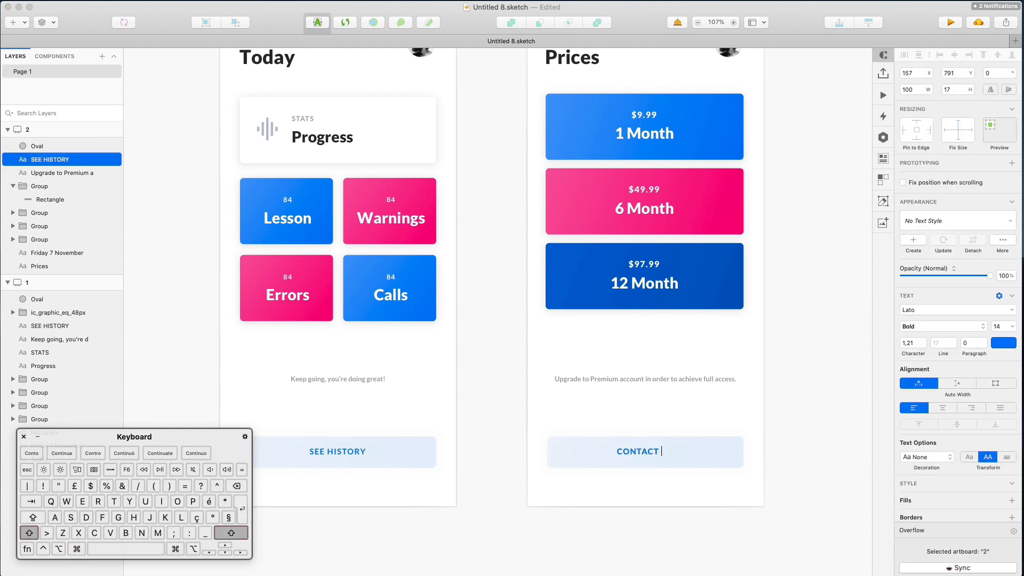
{"action": "type", "text": "SUPPORT"}
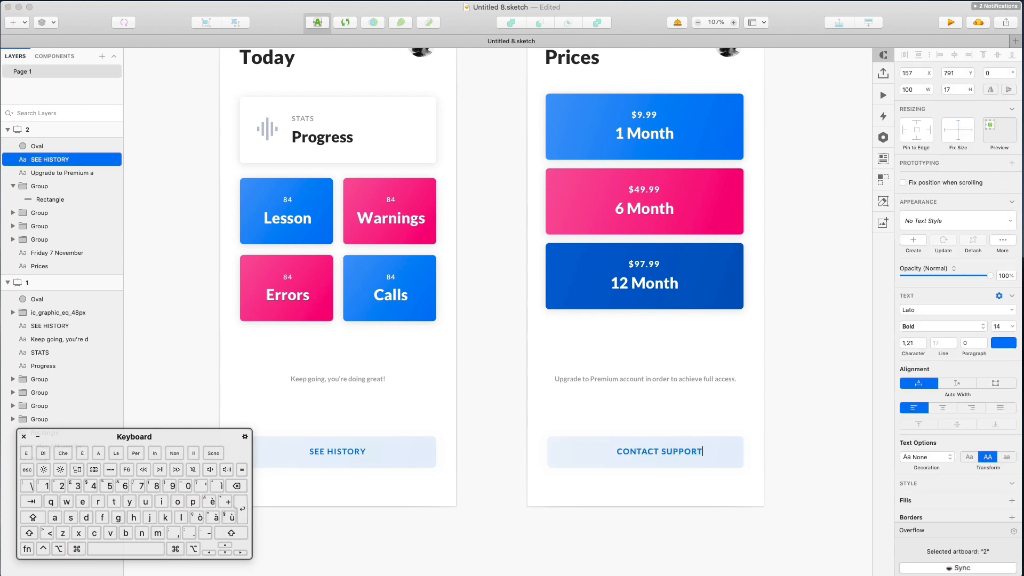
{"action": "left_click", "coordinate": [778, 418]}
{"action": "left_click", "coordinate": [658, 455]}
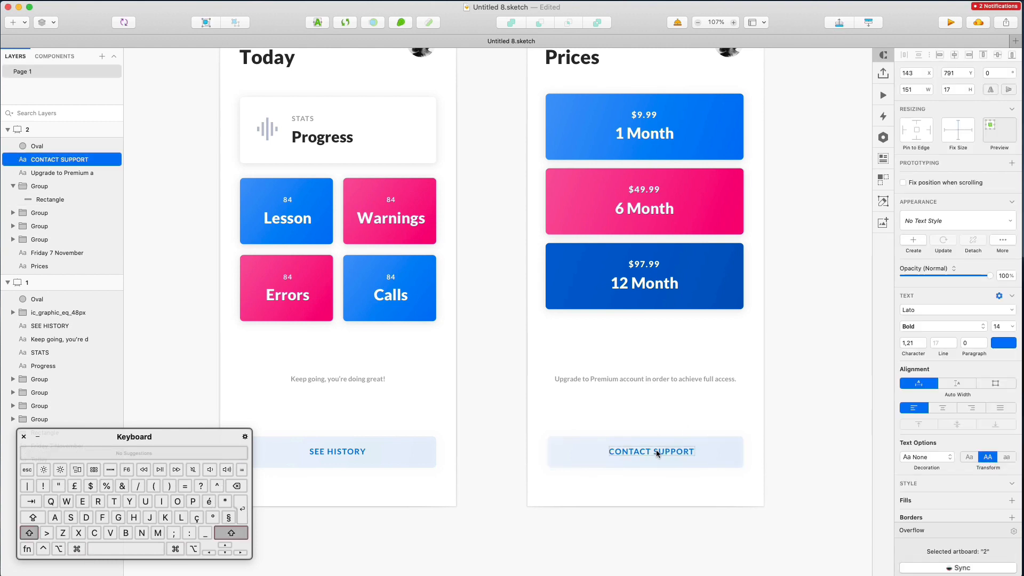
{"action": "left_click", "coordinate": [734, 449], "text": "super"}
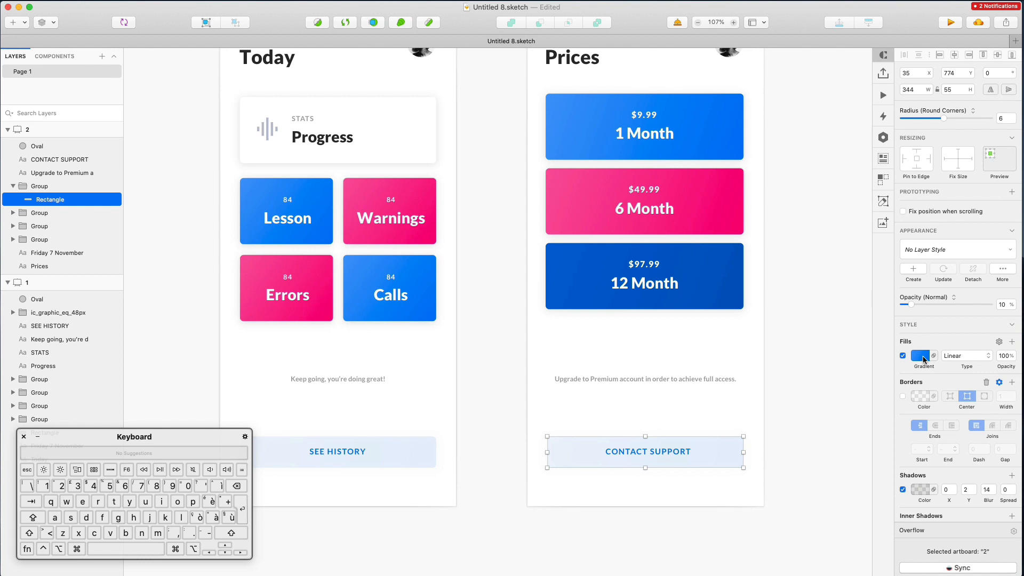
Give the button rectangle 100% opacity, no fill, and a border matching the label's blue
{"action": "key", "text": "0"}
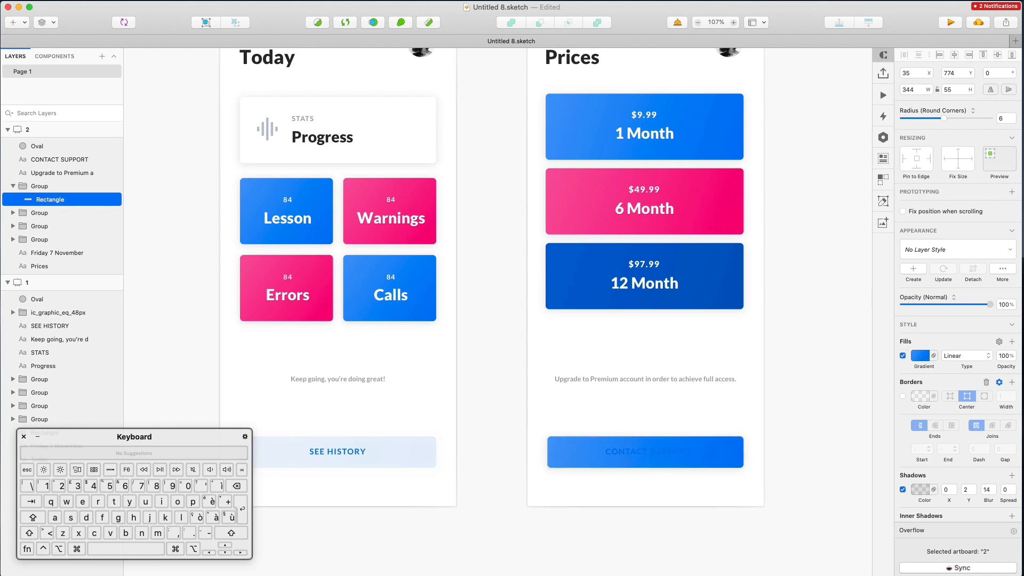
{"action": "left_click", "coordinate": [903, 356]}
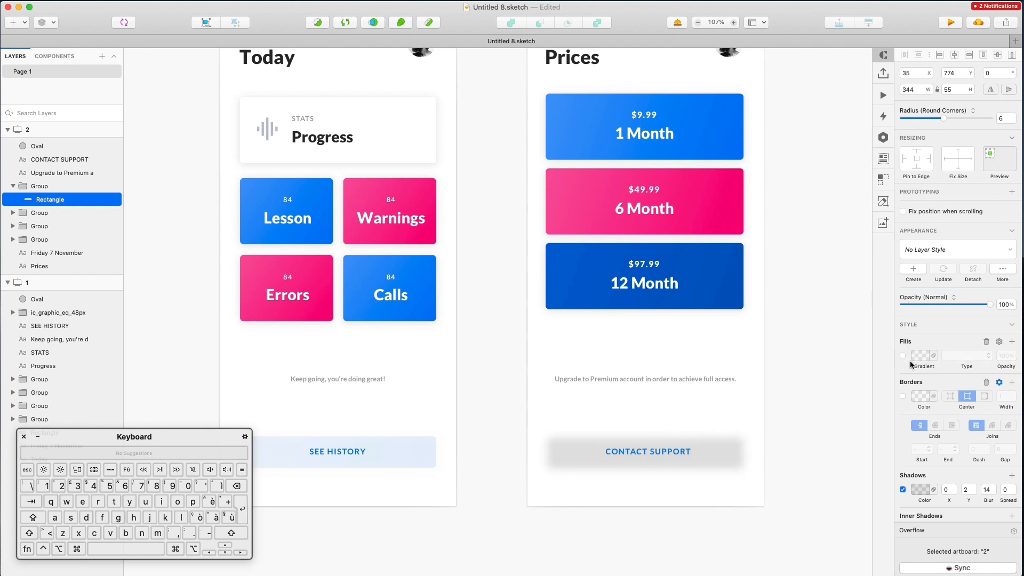
{"action": "left_click", "coordinate": [903, 397]}
{"action": "left_click", "coordinate": [920, 396]}
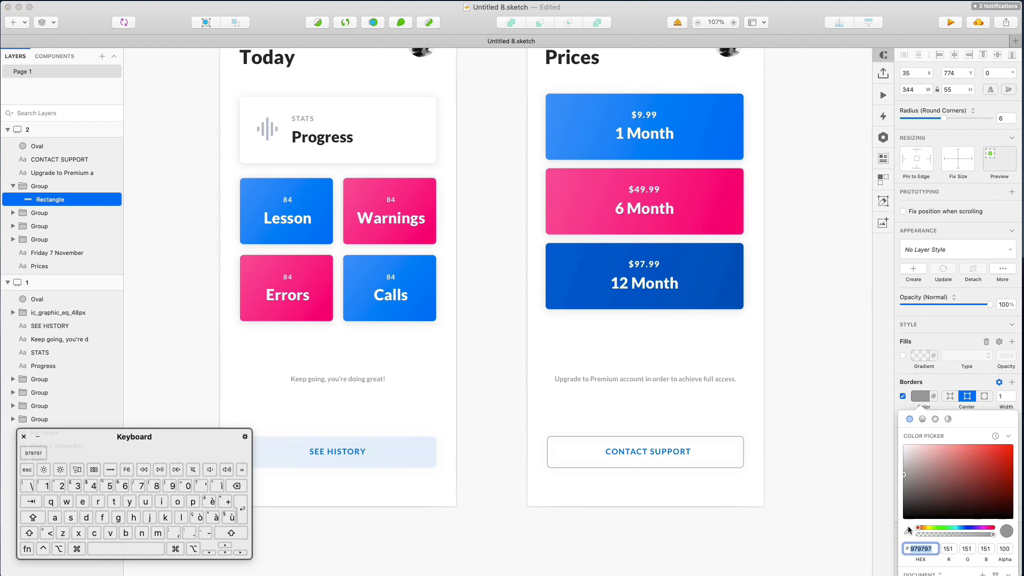
{"action": "key", "text": "ctrl+c"}
{"action": "left_click", "coordinate": [680, 129]}
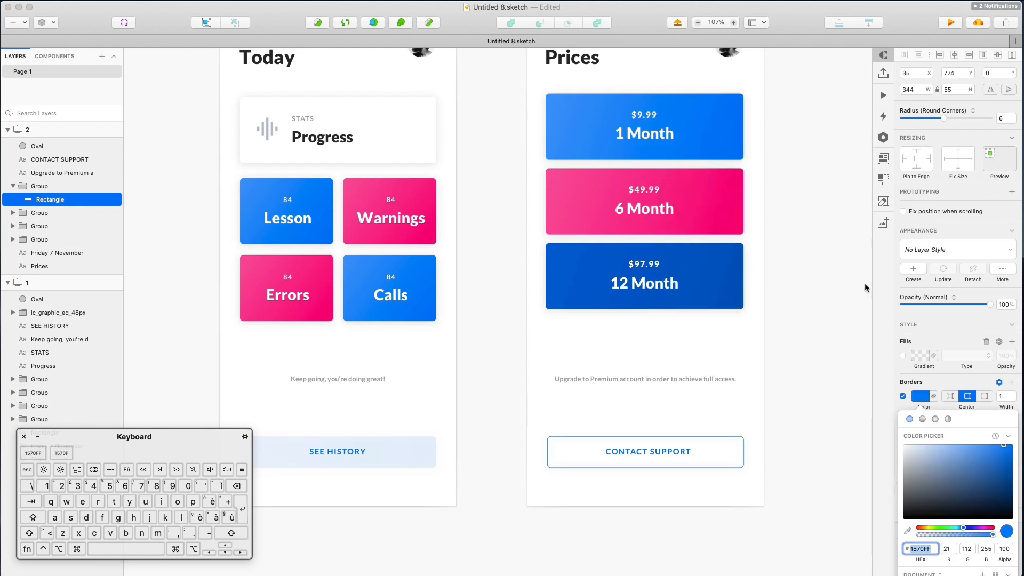
{"action": "left_click_drag", "start_coordinate": [969, 453], "coordinate": [1012, 445]}
{"action": "left_click", "coordinate": [907, 531]}
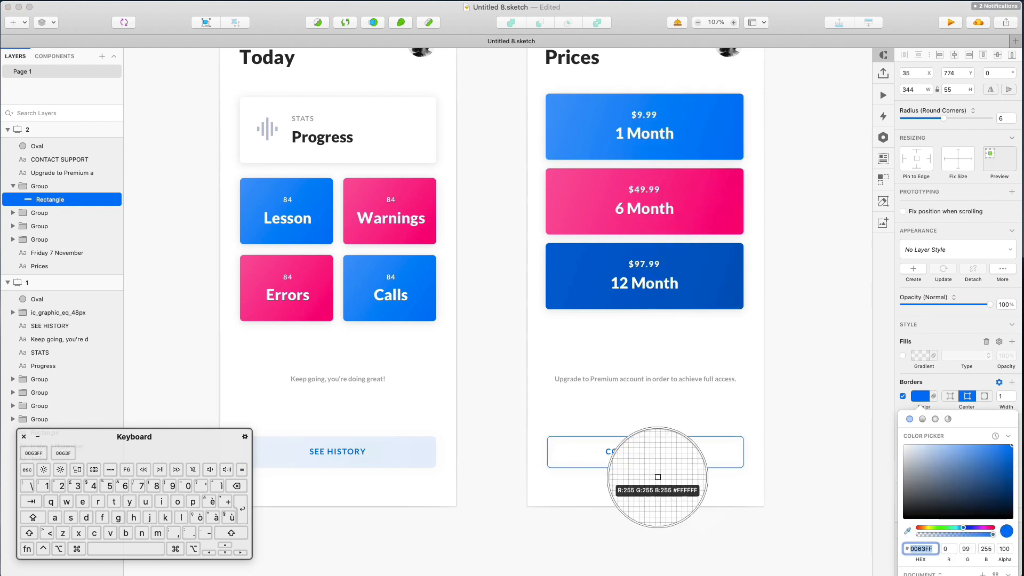
{"action": "left_click", "coordinate": [645, 451]}
{"action": "left_click", "coordinate": [768, 425]}
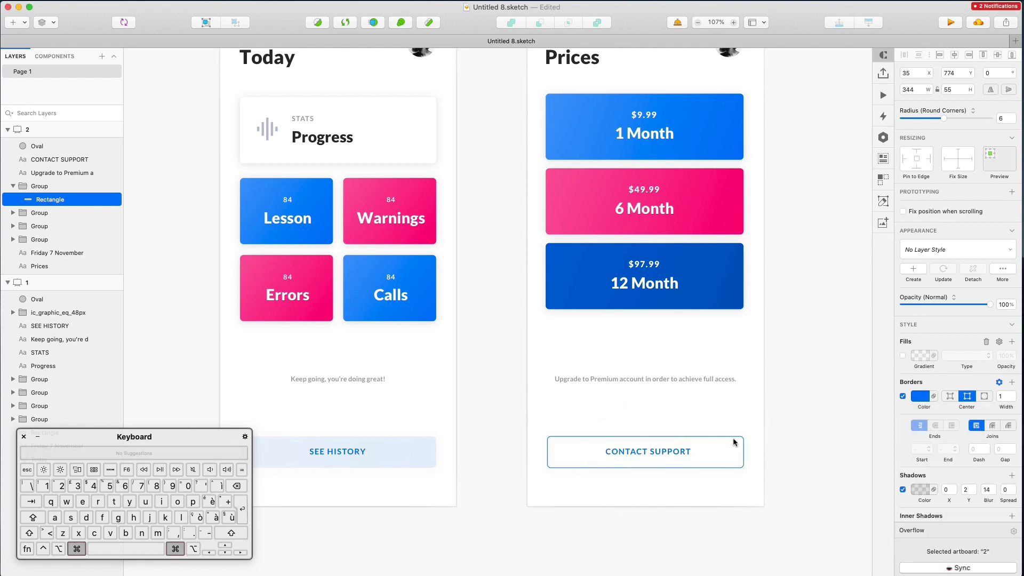
Set the button border width to 1,5
{"action": "type", "text": ",5"}
{"action": "key", "text": "Return"}
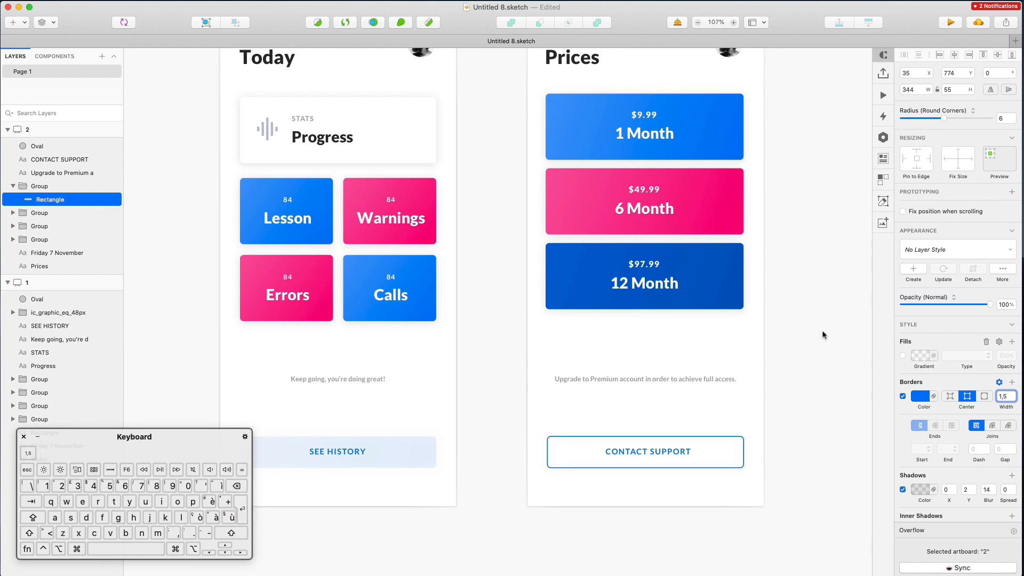
{"action": "left_click", "coordinate": [823, 335]}
{"action": "key", "text": "cmd+1"}
{"action": "scroll", "coordinate": [822, 336], "scroll_direction": "right", "scroll_amount": 3}
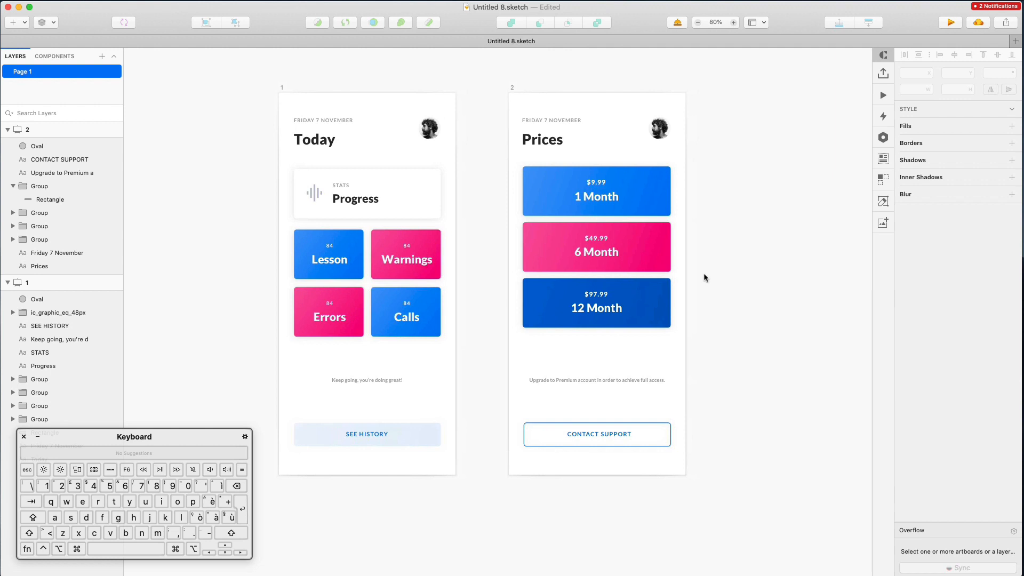
{"action": "scroll", "coordinate": [704, 255], "scroll_direction": "up", "scroll_amount": 1}
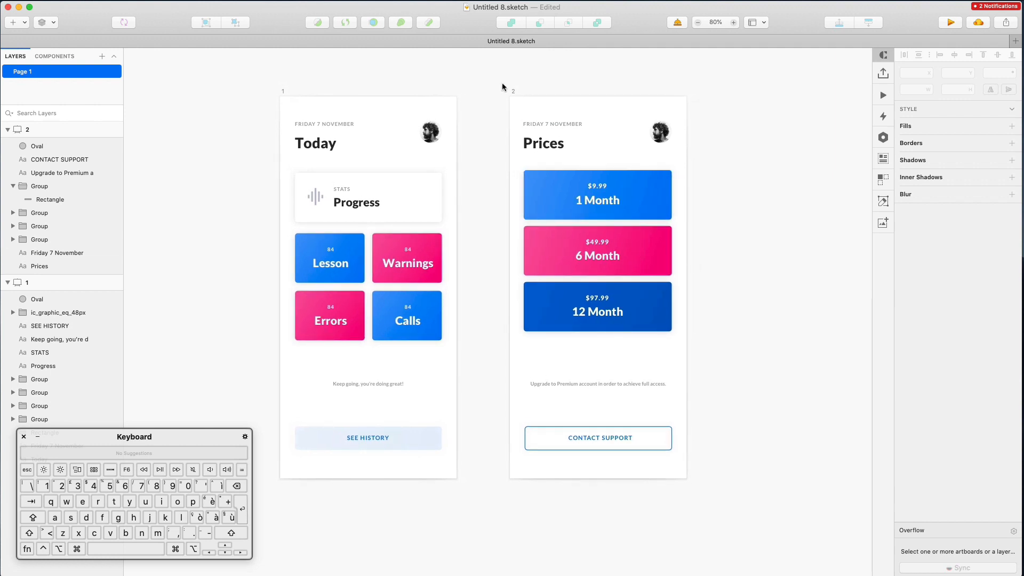
{"action": "scroll", "coordinate": [515, 95], "scroll_direction": "right", "scroll_amount": 8}
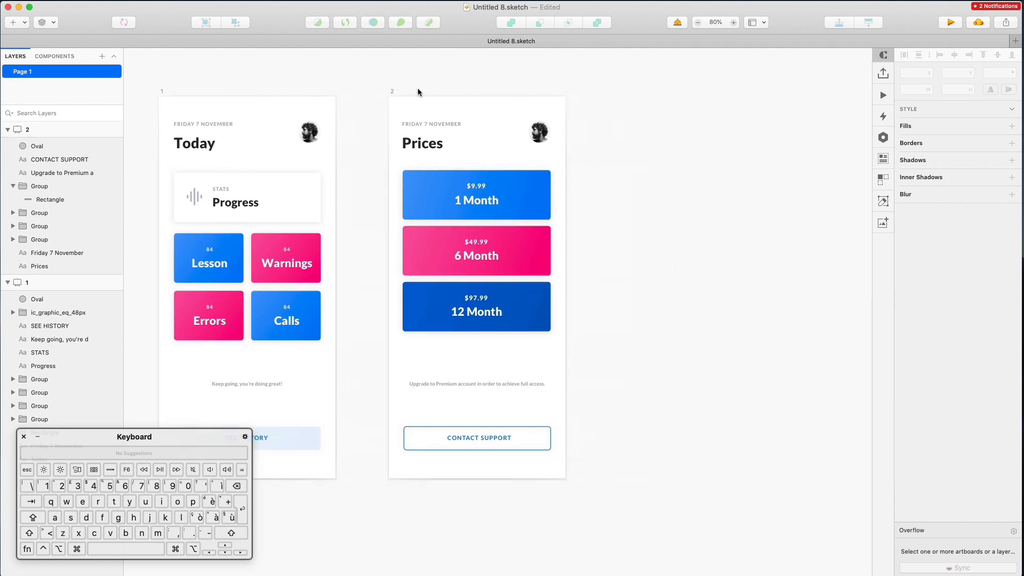